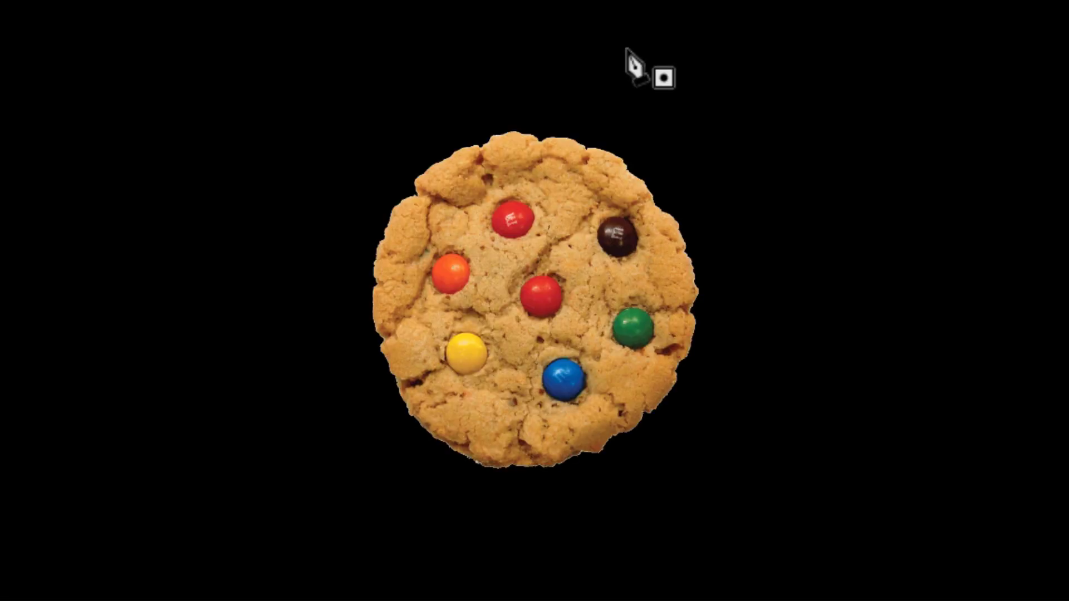
Draw a closed zigzag mask around the cookie's upper-right break area with the Pen tool.
{"action": "left_click", "coordinate": [626, 49]}
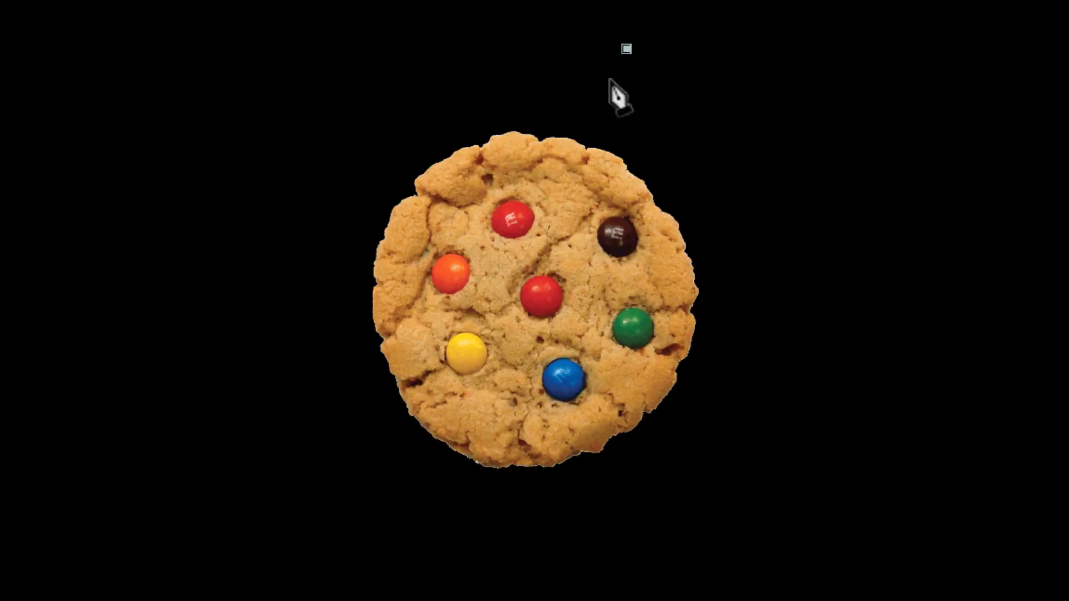
{"action": "left_click", "coordinate": [519, 193]}
{"action": "left_click", "coordinate": [573, 200]}
{"action": "left_click", "coordinate": [543, 243]}
{"action": "left_click", "coordinate": [617, 261]}
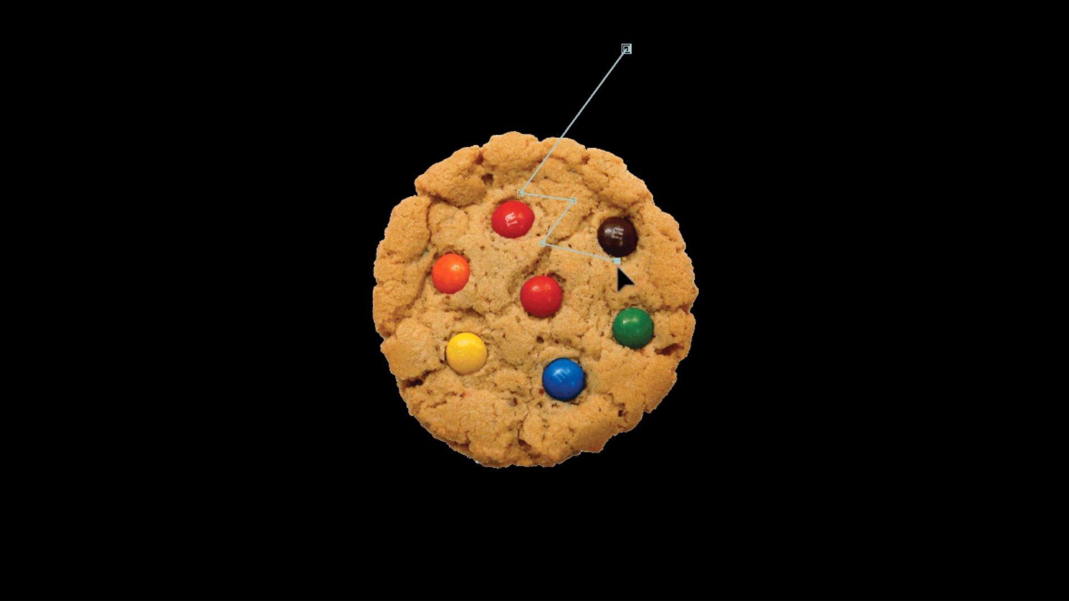
{"action": "left_click", "coordinate": [602, 312]}
{"action": "left_click", "coordinate": [656, 314]}
{"action": "left_click", "coordinate": [759, 285]}
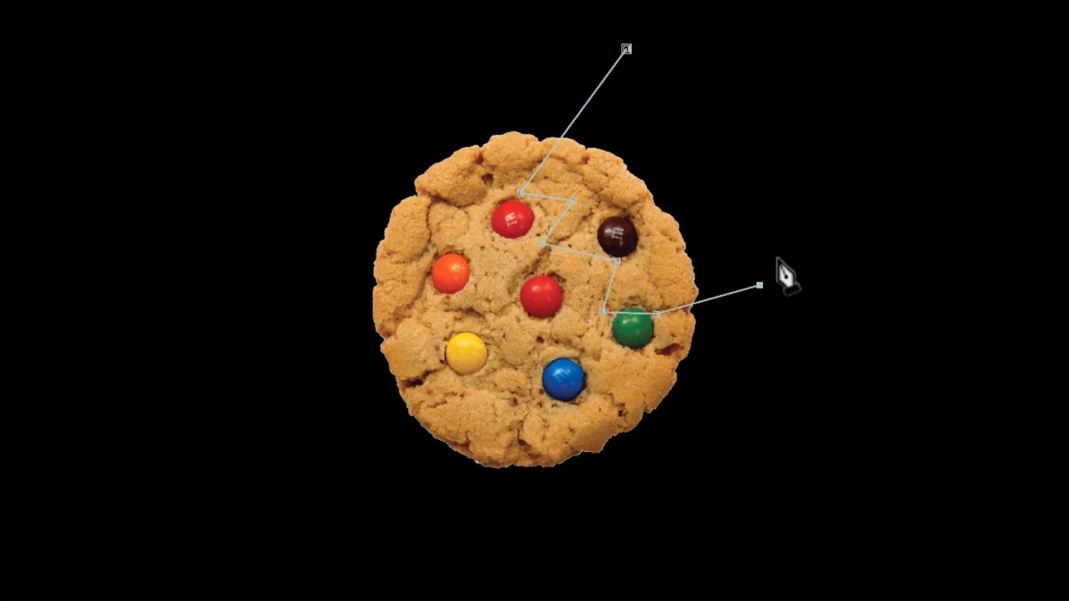
{"action": "left_click", "coordinate": [794, 151]}
{"action": "left_click", "coordinate": [626, 49]}
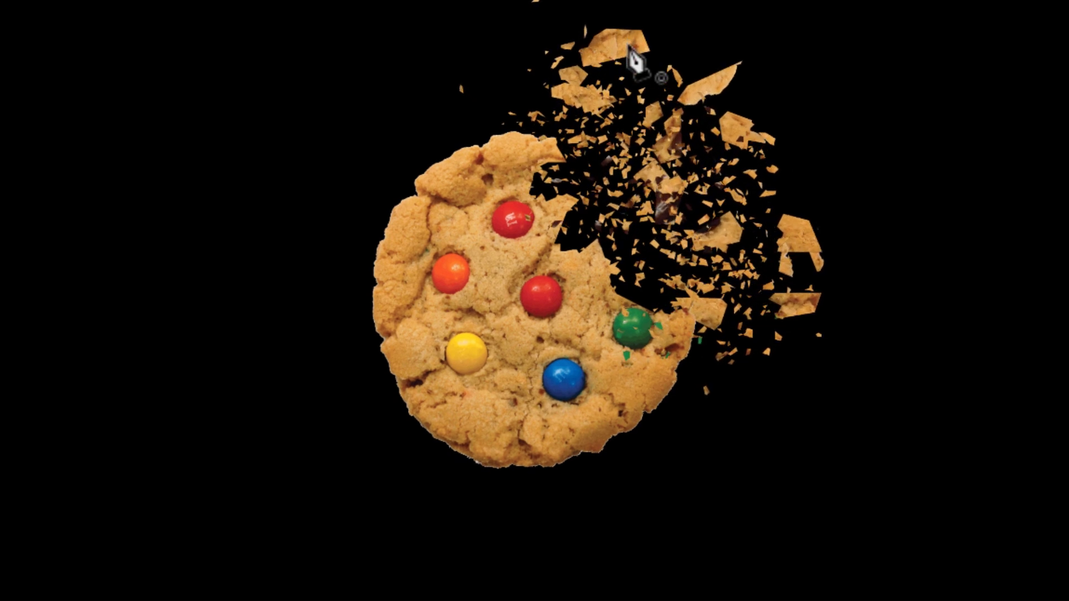
Draw a closed zigzag mask around the cookie's lower-left break area.
{"action": "left_click", "coordinate": [295, 299]}
{"action": "left_click", "coordinate": [455, 306]}
{"action": "left_click", "coordinate": [498, 385]}
{"action": "left_click", "coordinate": [479, 417]}
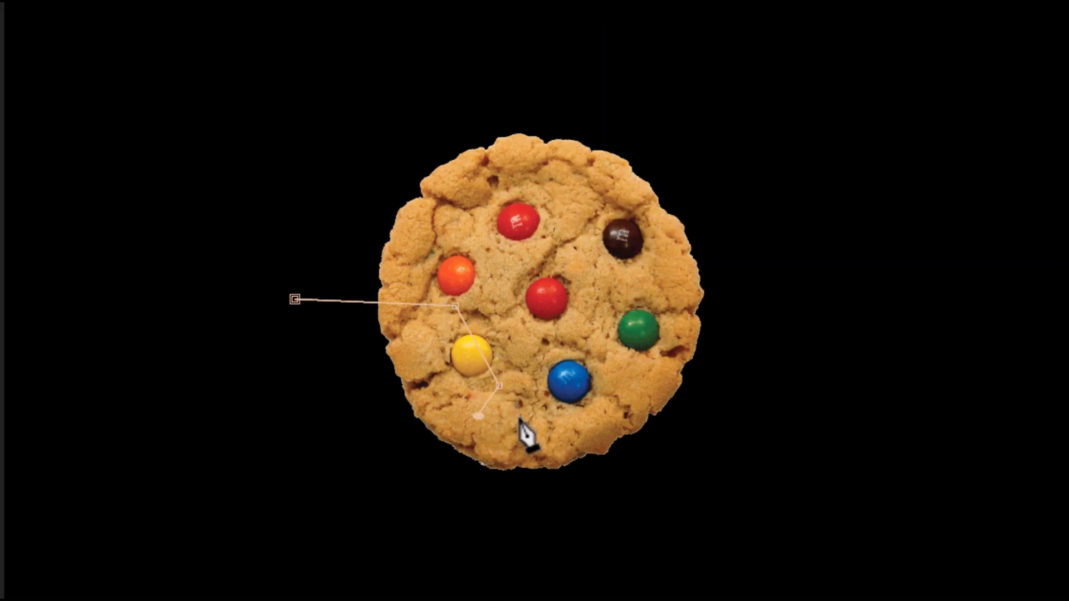
{"action": "left_click", "coordinate": [518, 417]}
{"action": "left_click", "coordinate": [477, 505]}
{"action": "left_click", "coordinate": [274, 565]}
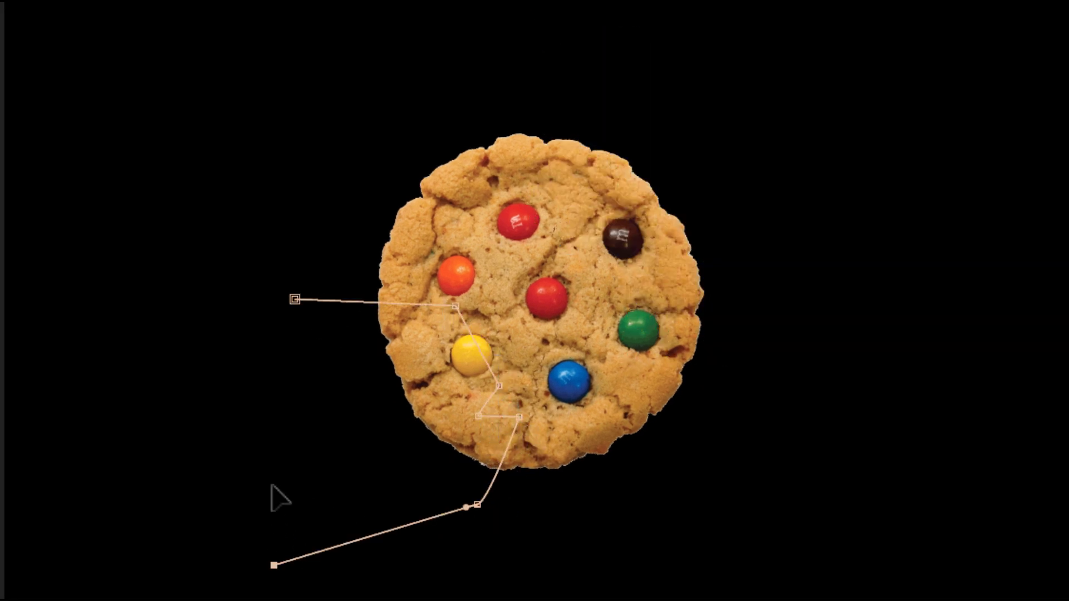
{"action": "left_click", "coordinate": [294, 299]}
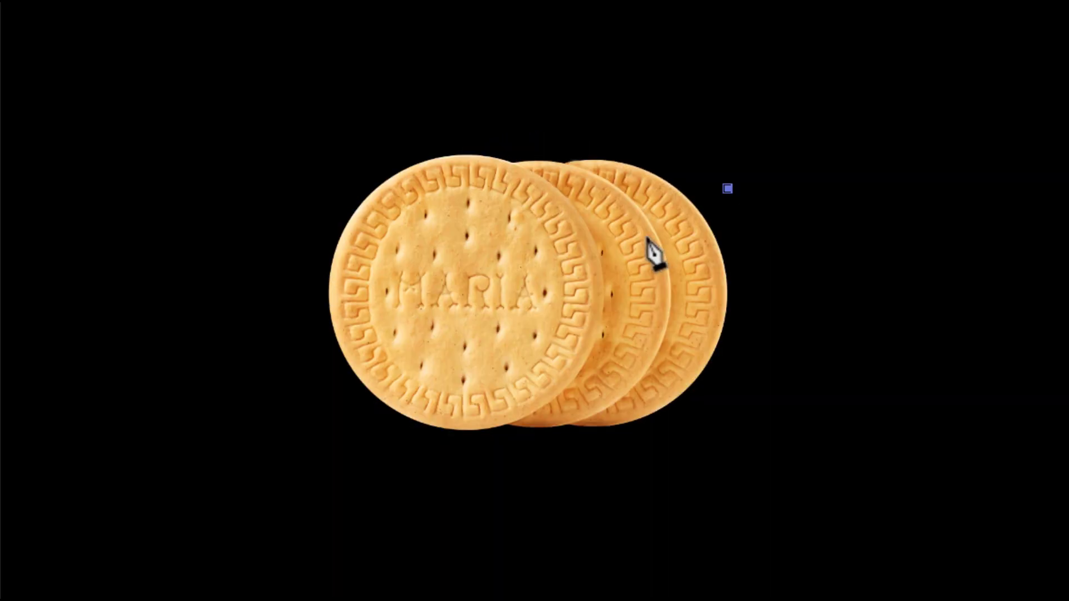
Mask the biscuits' right side, the MARIA lettering, and an elliptical area left of the biscuits.
{"action": "left_click", "coordinate": [645, 236]}
{"action": "left_click", "coordinate": [644, 309]}
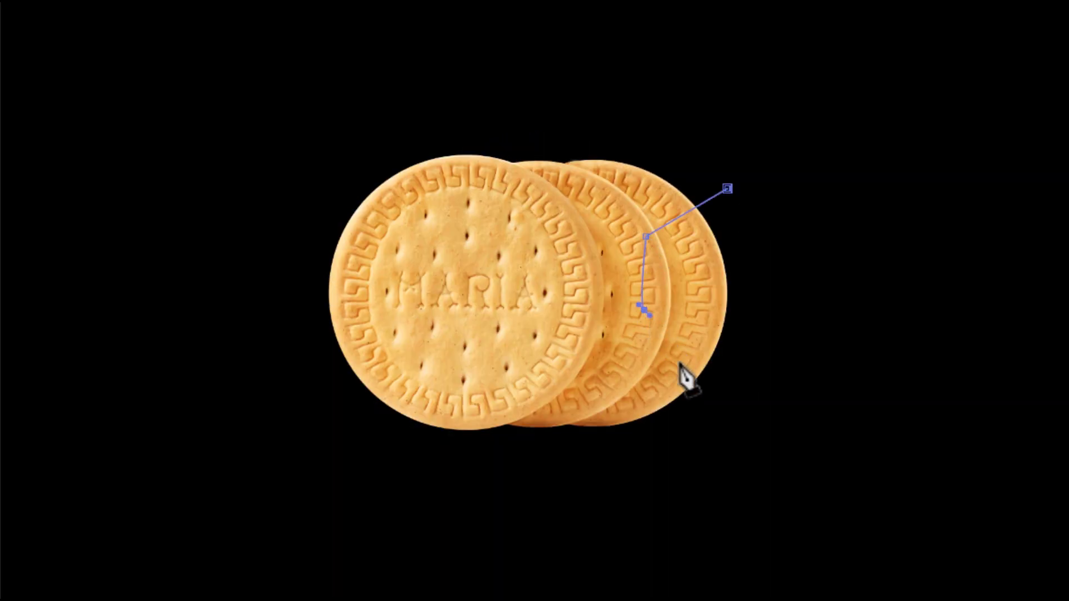
{"action": "left_click", "coordinate": [682, 370]}
{"action": "left_click", "coordinate": [751, 417]}
{"action": "left_click", "coordinate": [829, 363]}
{"action": "left_click", "coordinate": [727, 189]}
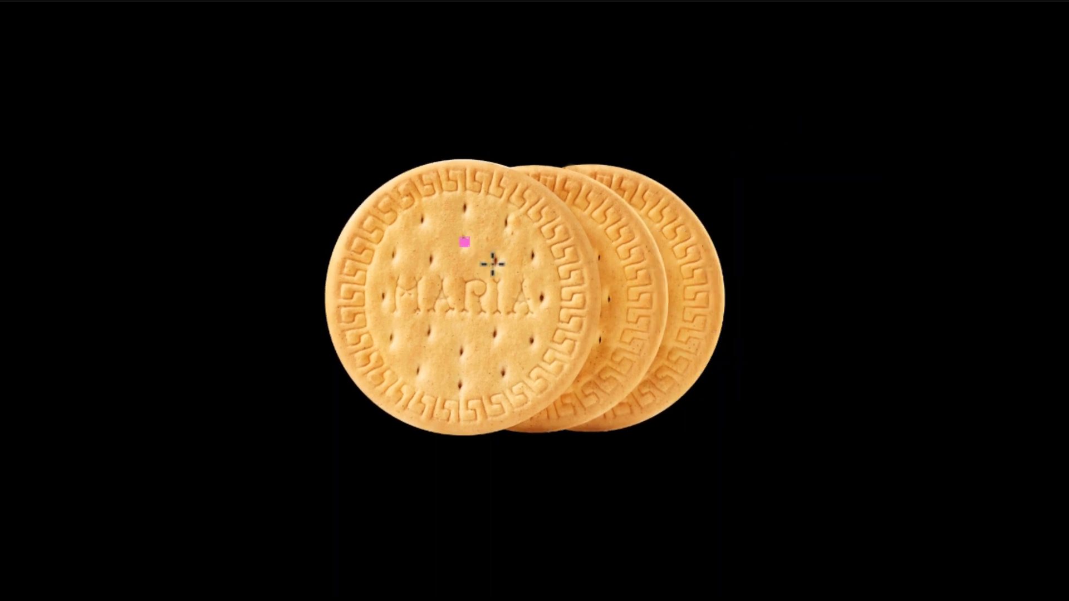
{"action": "mouse_move", "coordinate": [462, 242]}
{"action": "left_mouse_down"}
{"action": "mouse_move", "coordinate": [548, 326]}
{"action": "mouse_move", "coordinate": [624, 375]}
{"action": "mouse_move", "coordinate": [613, 374]}
{"action": "left_mouse_up"}
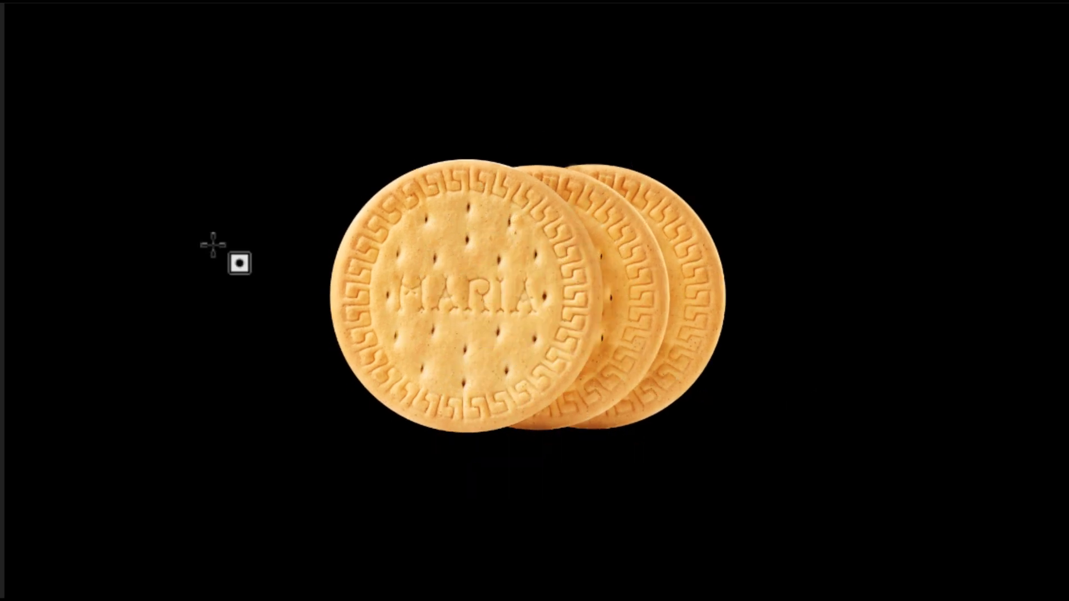
{"action": "left_click_drag", "start_coordinate": [213, 245], "coordinate": [492, 518]}
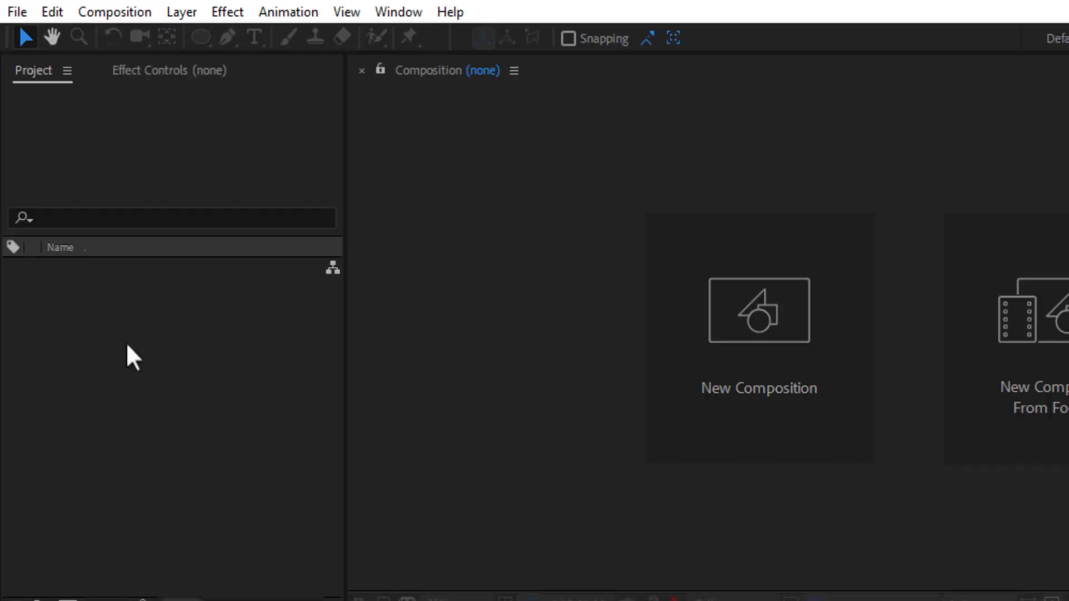
Import both cookie images, roti (1).png and roti (2).png, through Import > File.
{"action": "right_click", "coordinate": [128, 345]}
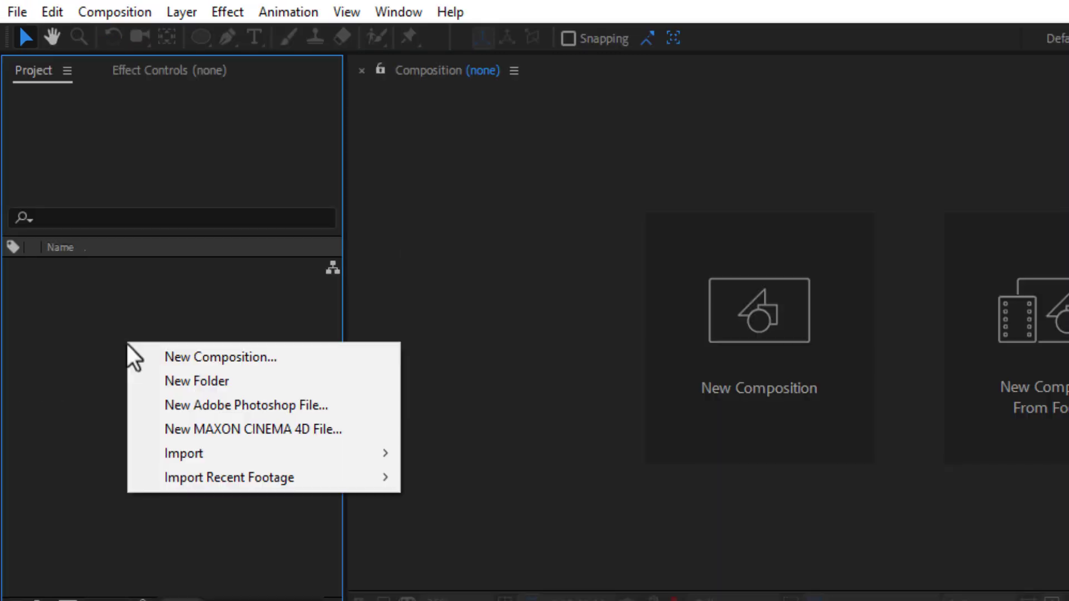
{"action": "mouse_move", "coordinate": [203, 458]}
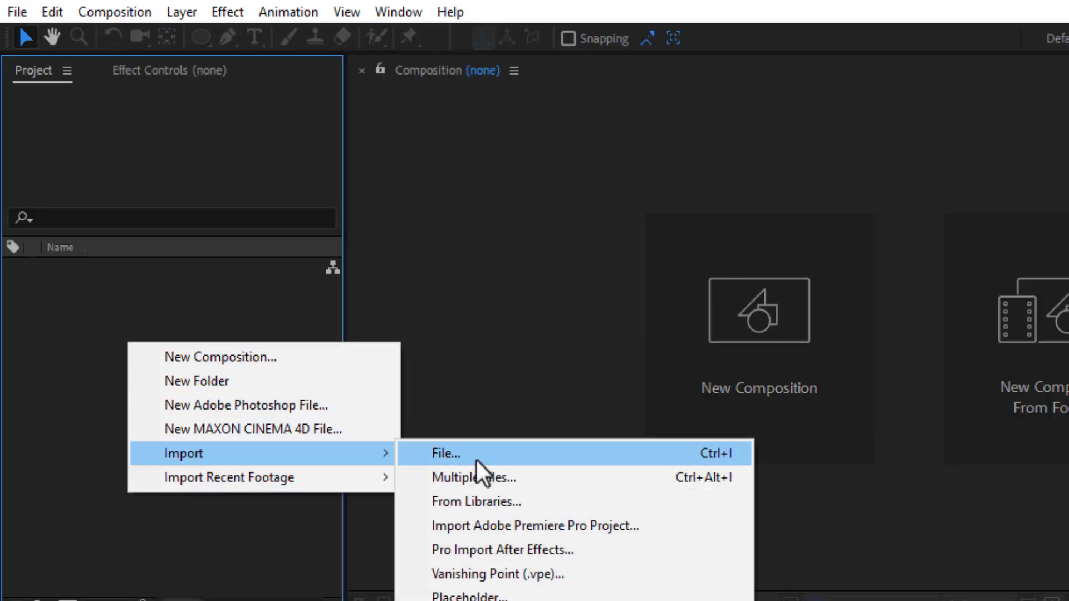
{"action": "left_click", "coordinate": [470, 453]}
{"action": "left_click_drag", "start_coordinate": [250, 177], "coordinate": [141, 117]}
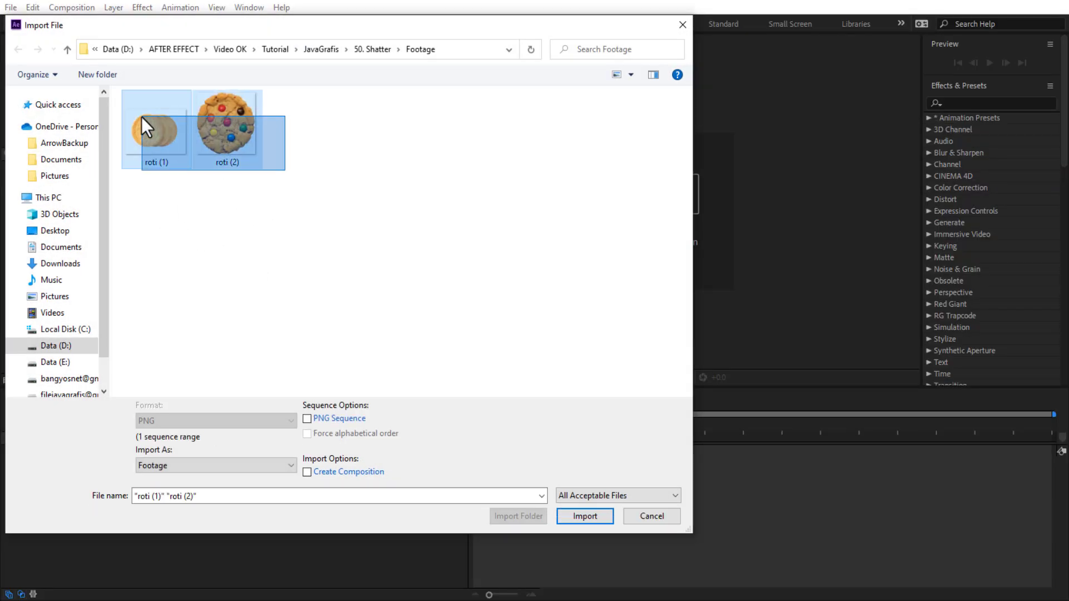
{"action": "left_click", "coordinate": [585, 516]}
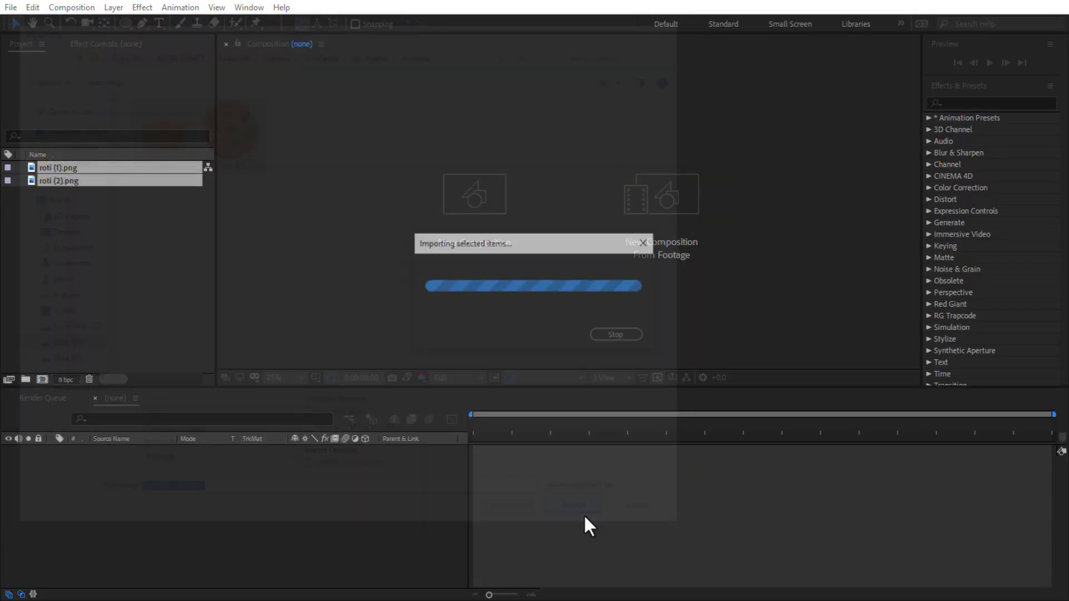
{"action": "left_click", "coordinate": [92, 237]}
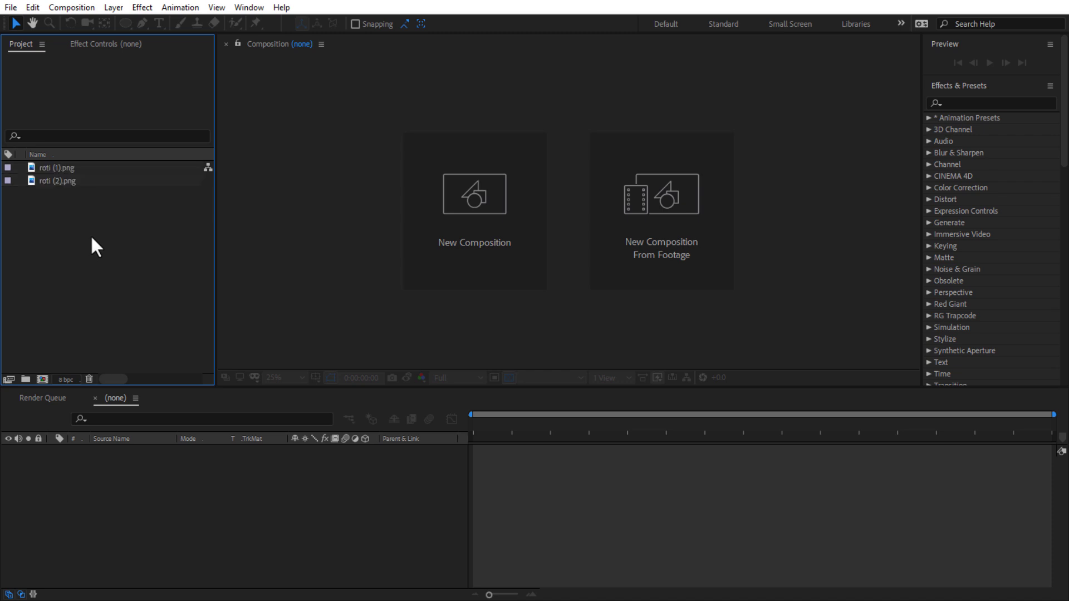
Create a new composition named Logo.
{"action": "right_click", "coordinate": [91, 238]}
{"action": "left_click", "coordinate": [114, 248]}
{"action": "type", "text": "Logo"}
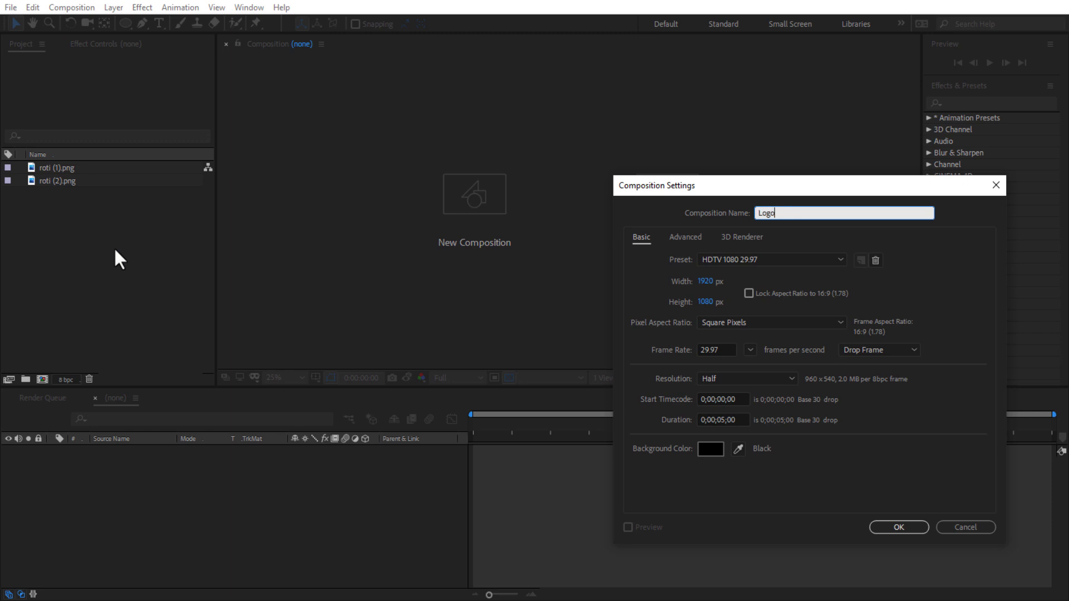
{"action": "key", "text": "Return"}
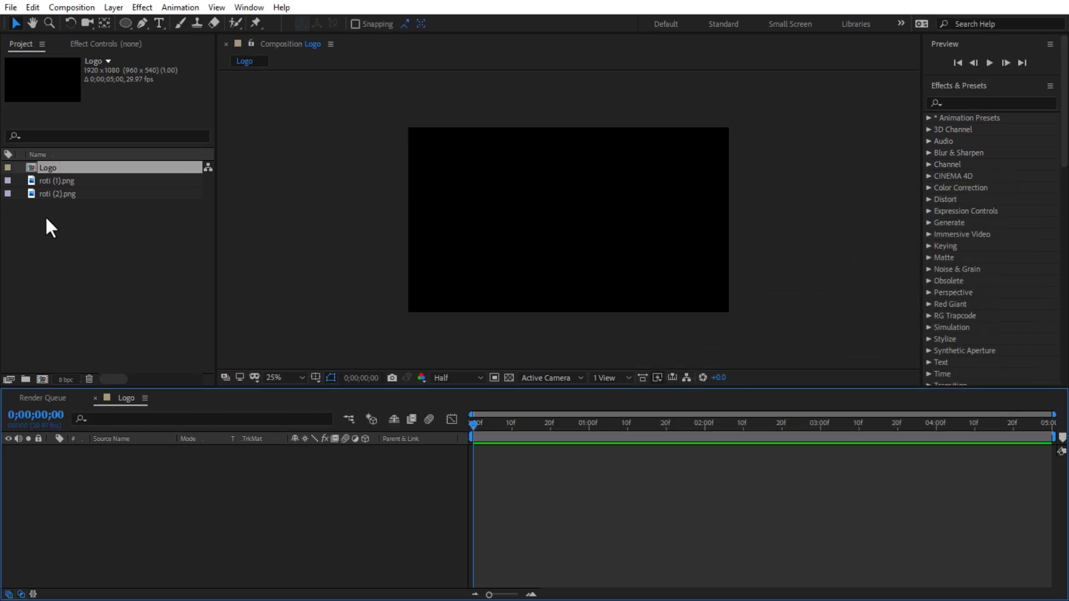
Add roti (2).png to the Logo composition and scale it to 62%.
{"action": "left_click", "coordinate": [59, 182]}
{"action": "left_click_drag", "start_coordinate": [62, 195], "coordinate": [125, 506]}
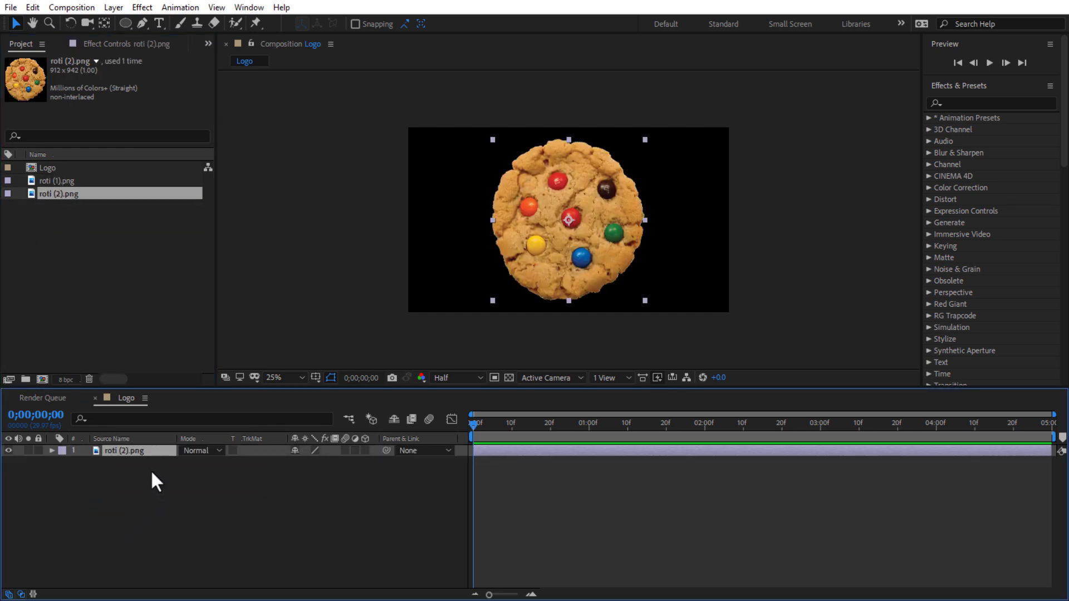
{"action": "key", "text": "s"}
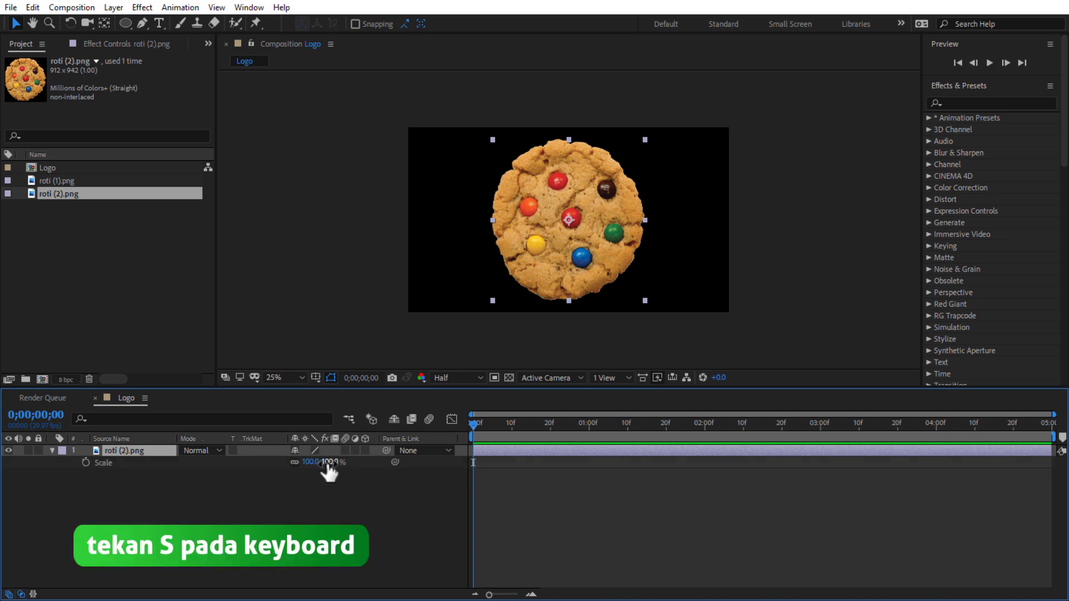
{"action": "left_click_drag", "start_coordinate": [327, 464], "coordinate": [301, 461]}
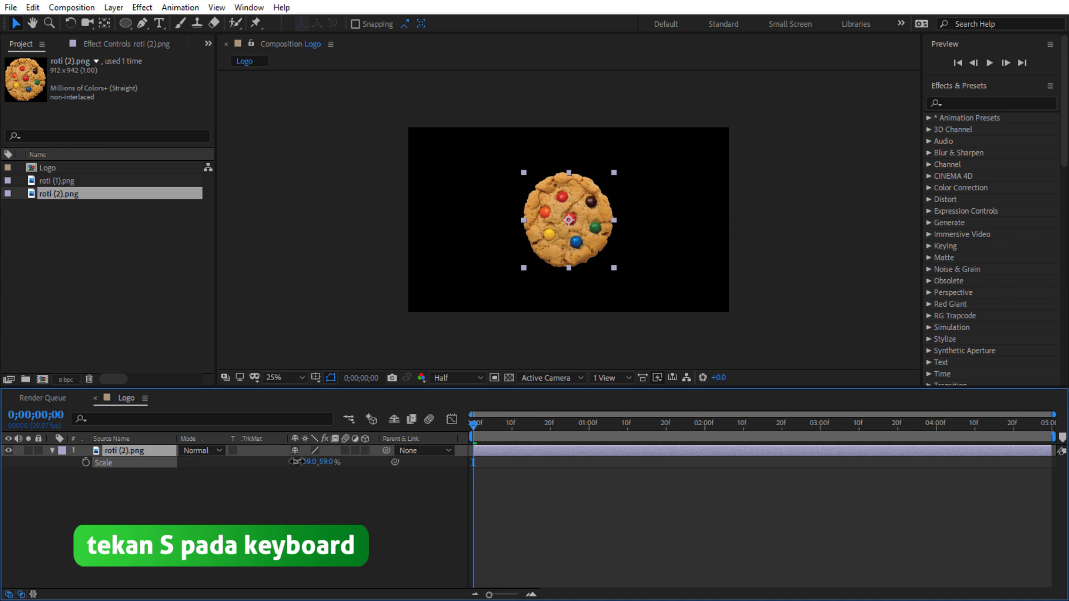
{"action": "left_click", "coordinate": [250, 484]}
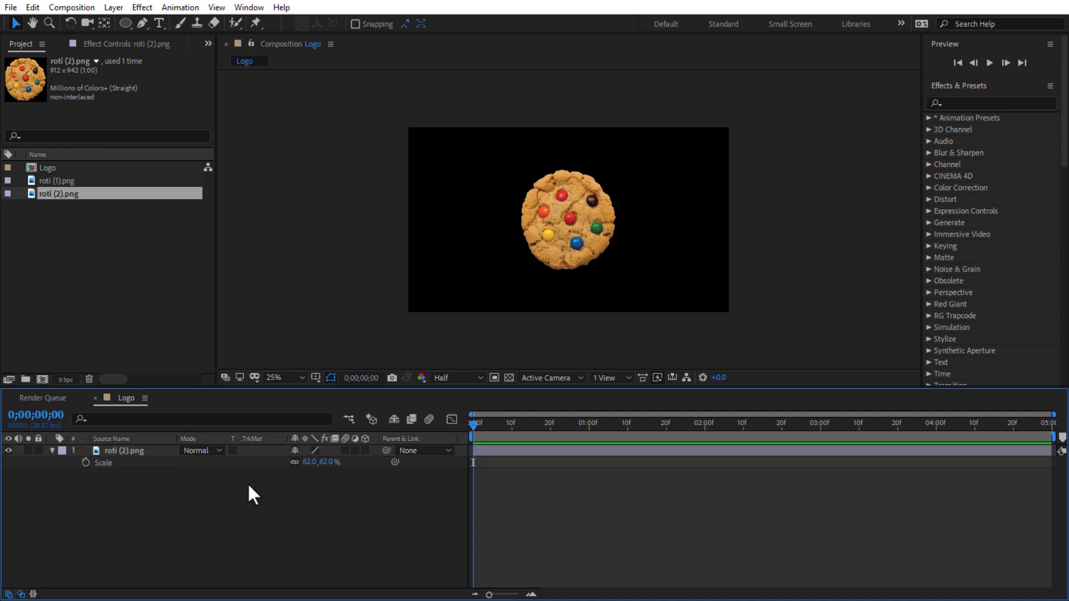
{"action": "left_click", "coordinate": [58, 239]}
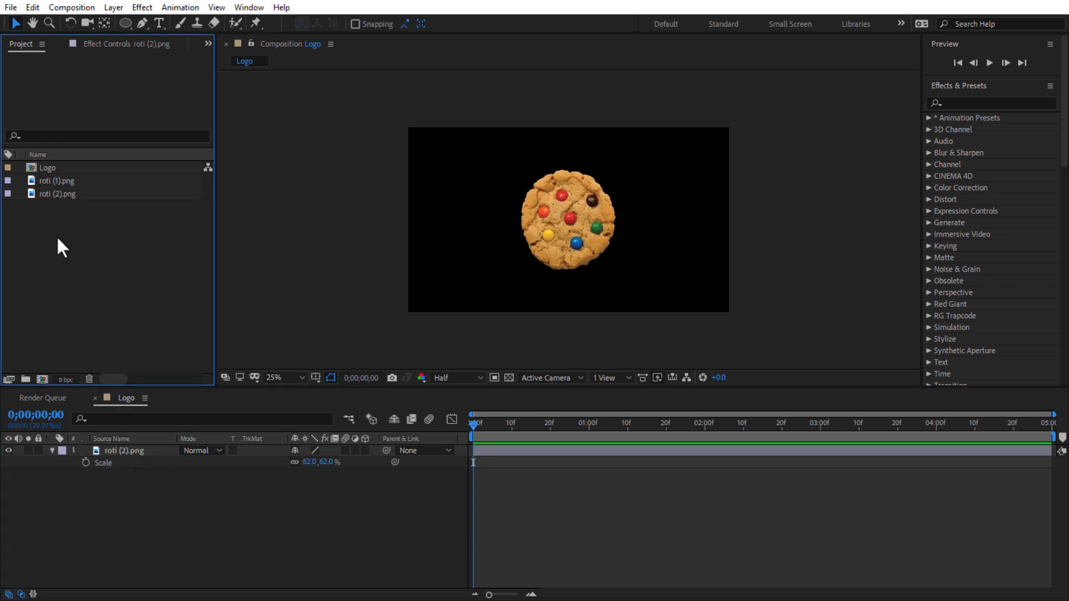
Create a new Shatter composition and place the Logo composition in it as its only layer.
{"action": "right_click", "coordinate": [58, 238]}
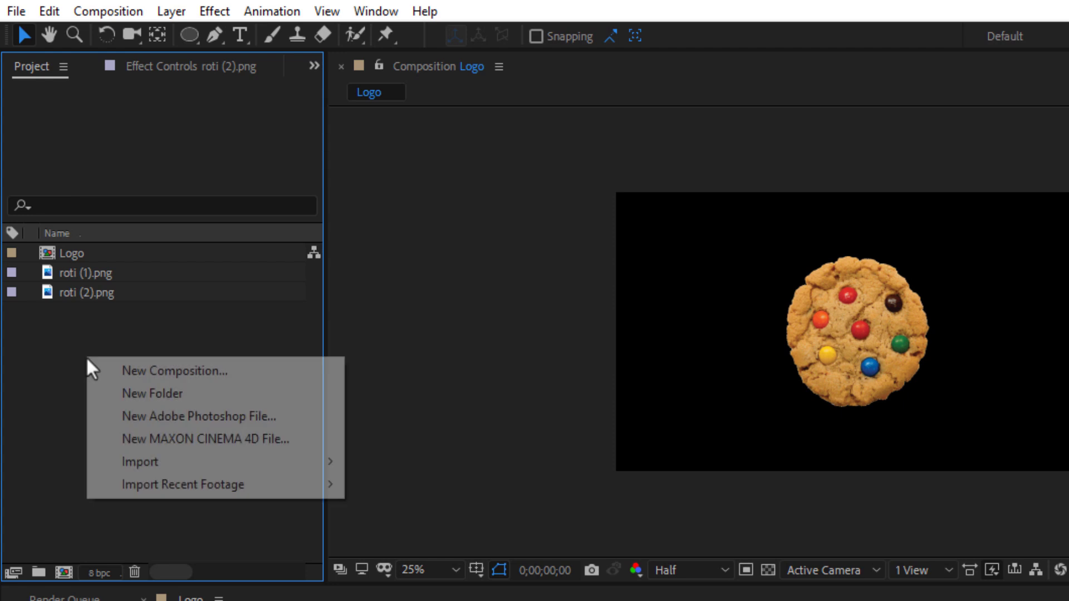
{"action": "left_click", "coordinate": [136, 373]}
{"action": "type", "text": "Shatter"}
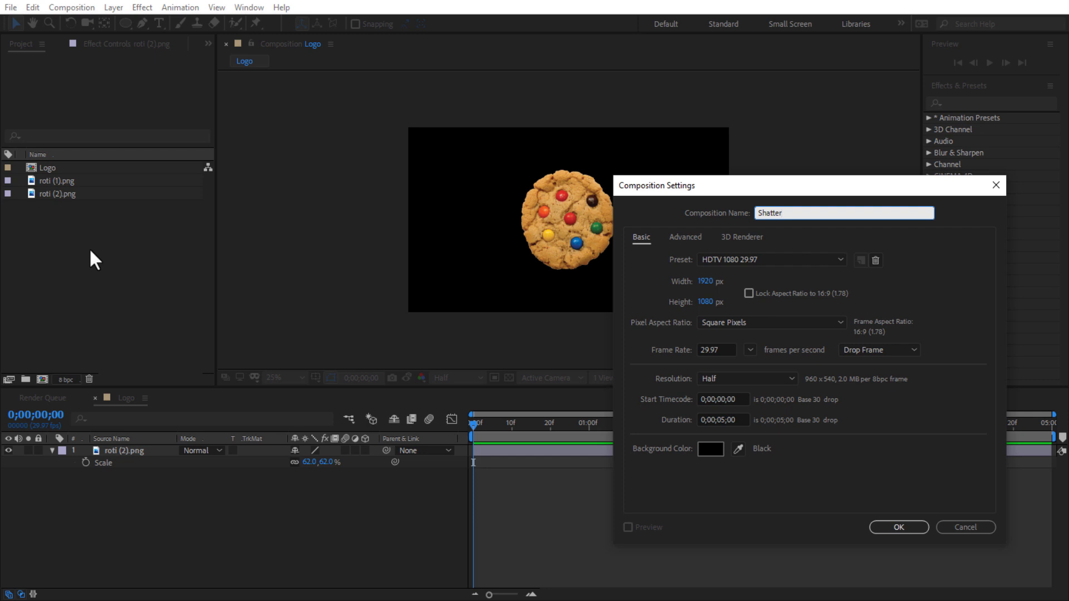
{"action": "left_click", "coordinate": [897, 526]}
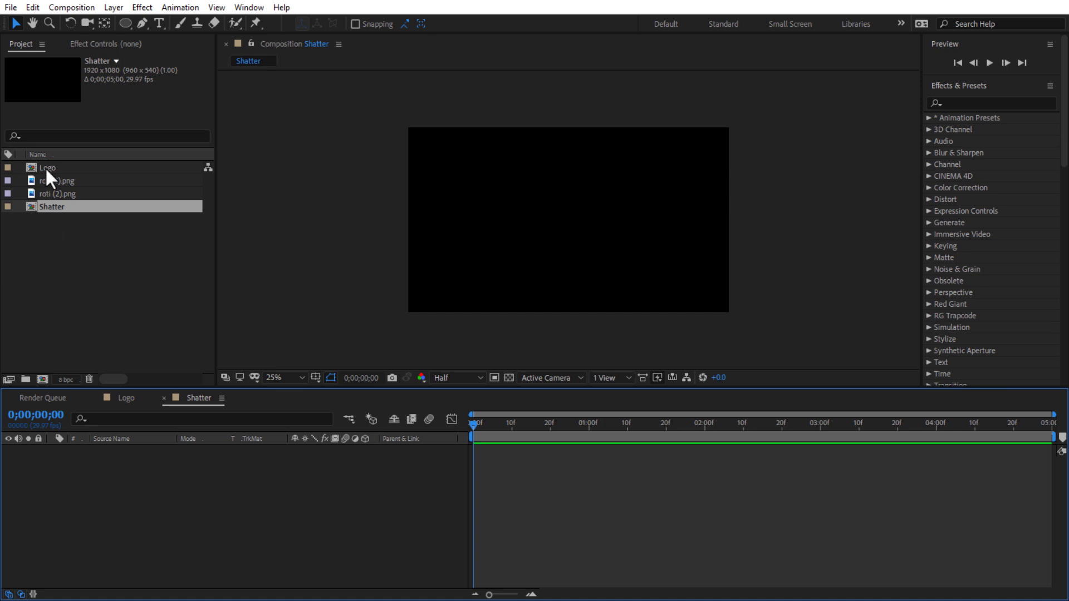
{"action": "left_click_drag", "start_coordinate": [45, 167], "coordinate": [129, 497]}
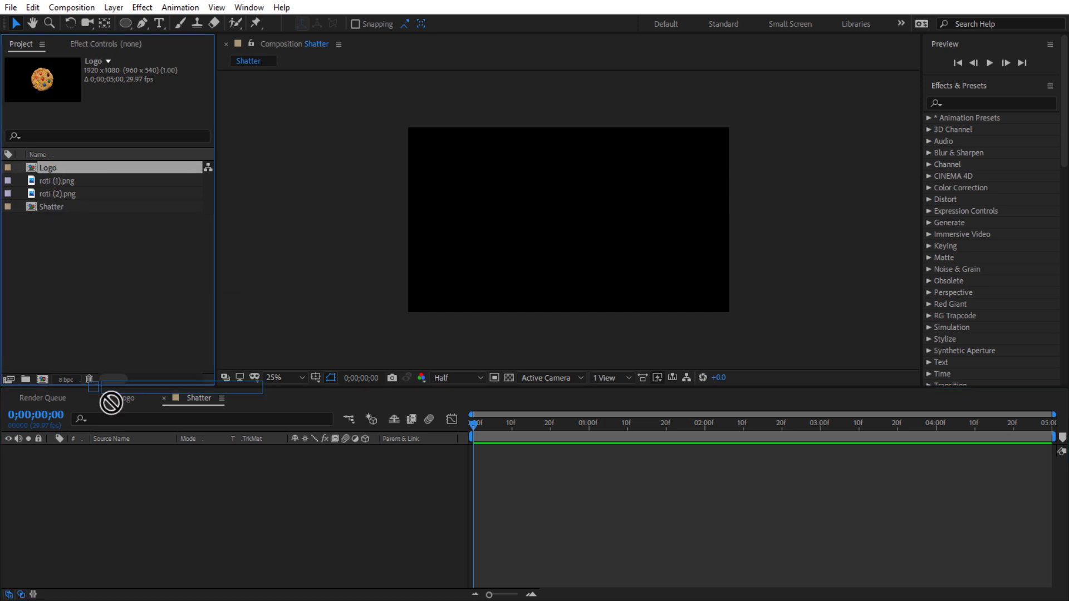
{"action": "left_click", "coordinate": [128, 497]}
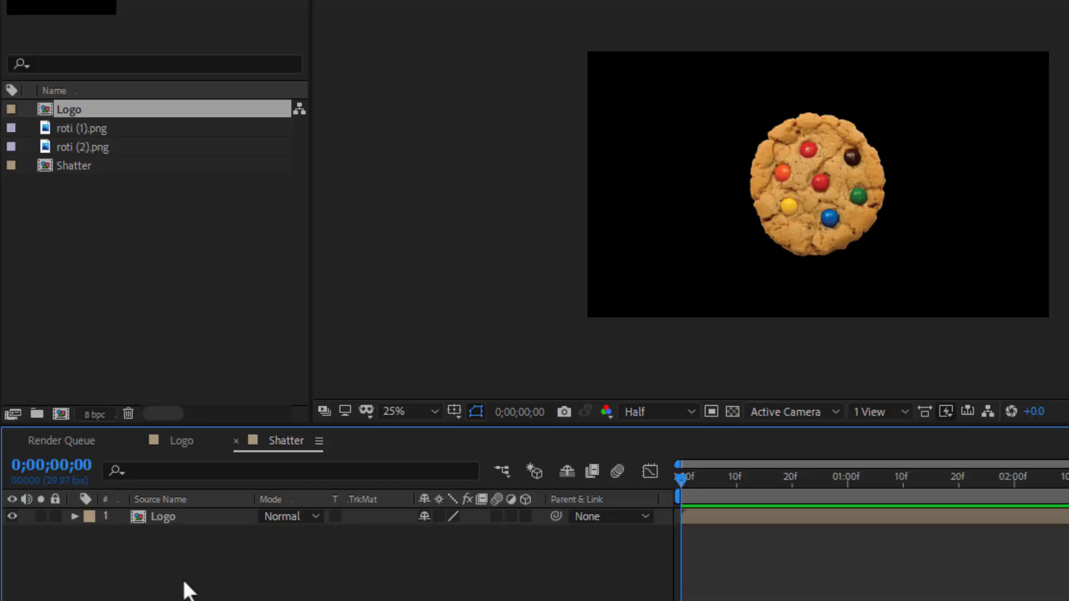
Add a 1920x1080 solid named Masking with colour FFFFFF to the Shatter timeline.
{"action": "right_click", "coordinate": [128, 495]}
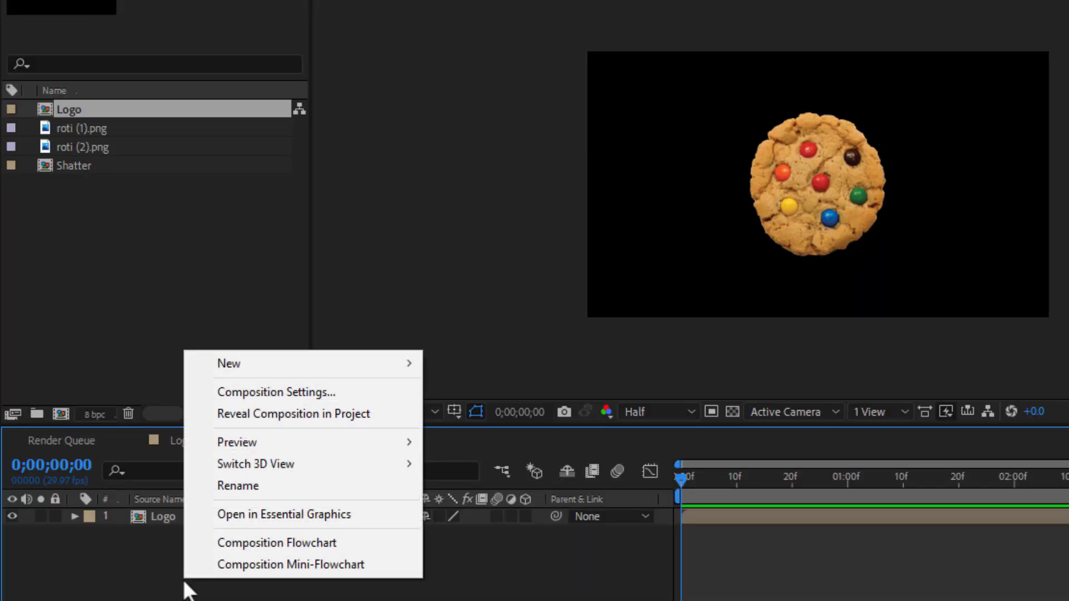
{"action": "mouse_move", "coordinate": [212, 344]}
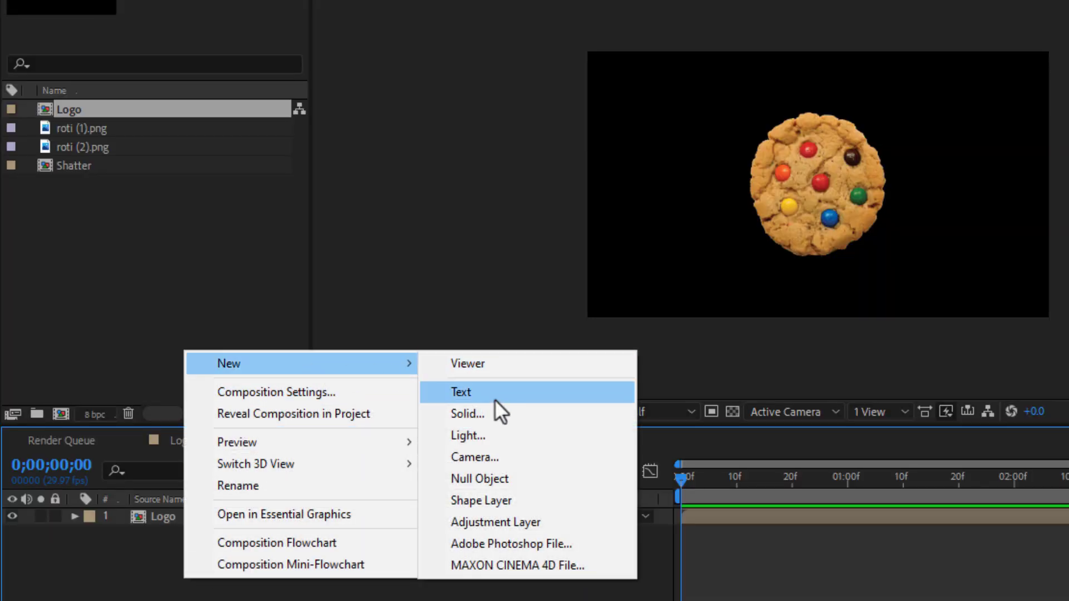
{"action": "left_click", "coordinate": [489, 419]}
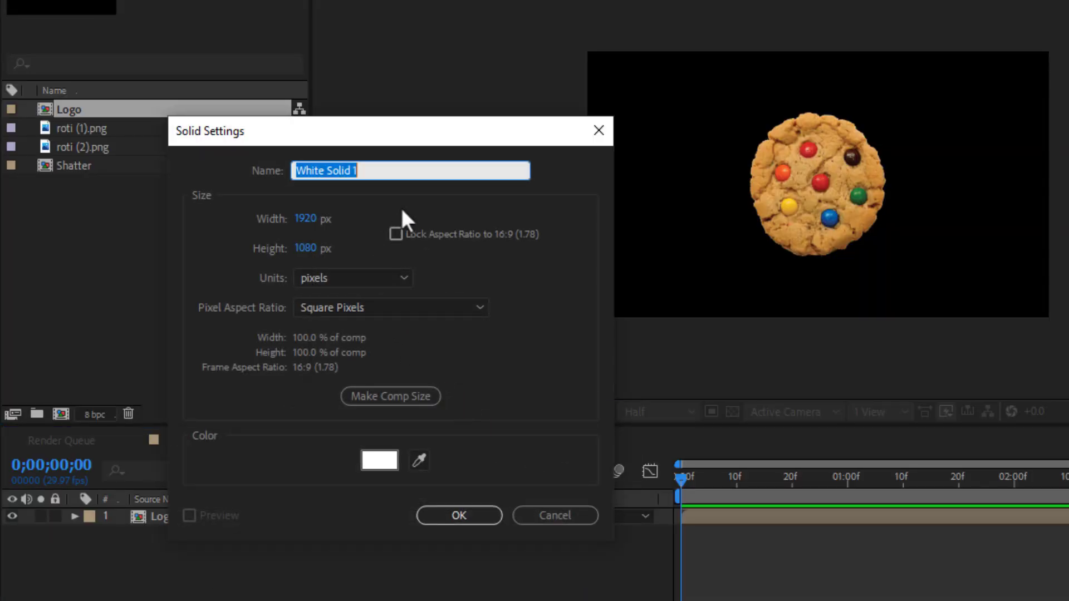
{"action": "type", "text": "Masking"}
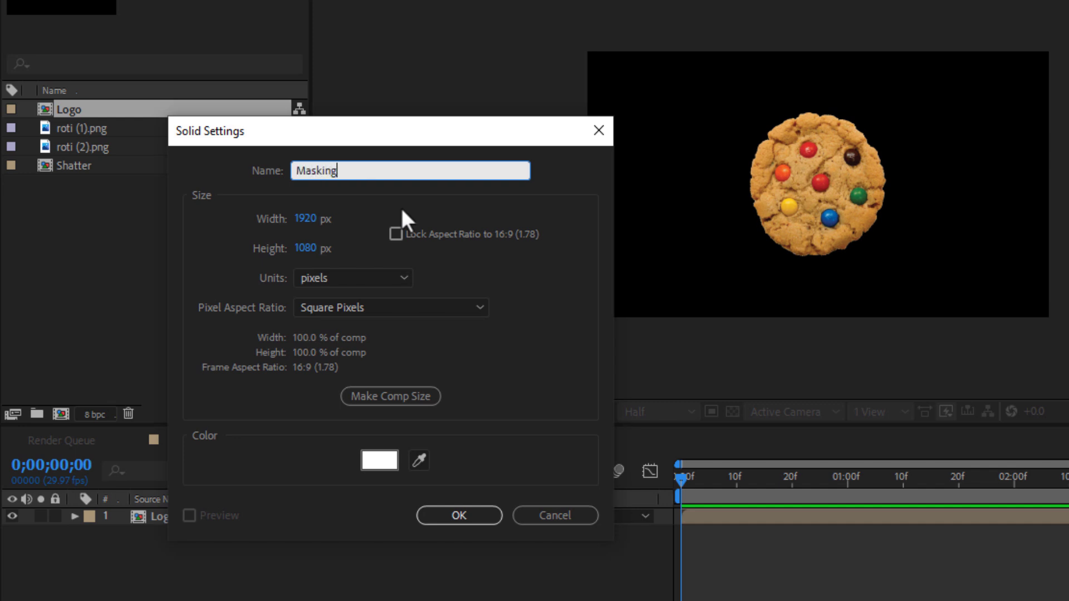
{"action": "left_click", "coordinate": [376, 462]}
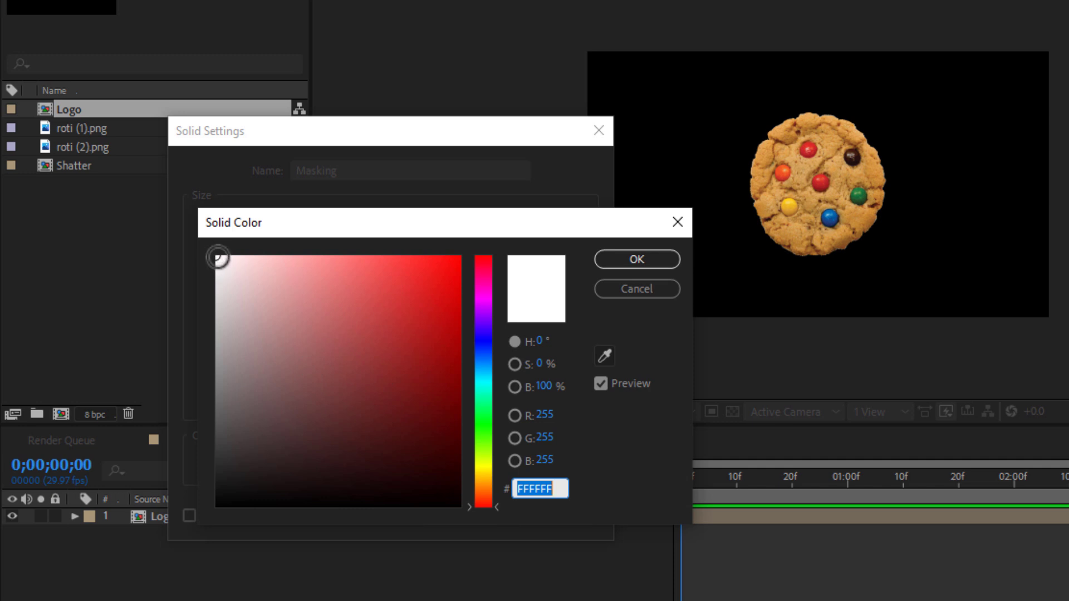
{"action": "left_click", "coordinate": [211, 250]}
{"action": "left_click", "coordinate": [623, 259]}
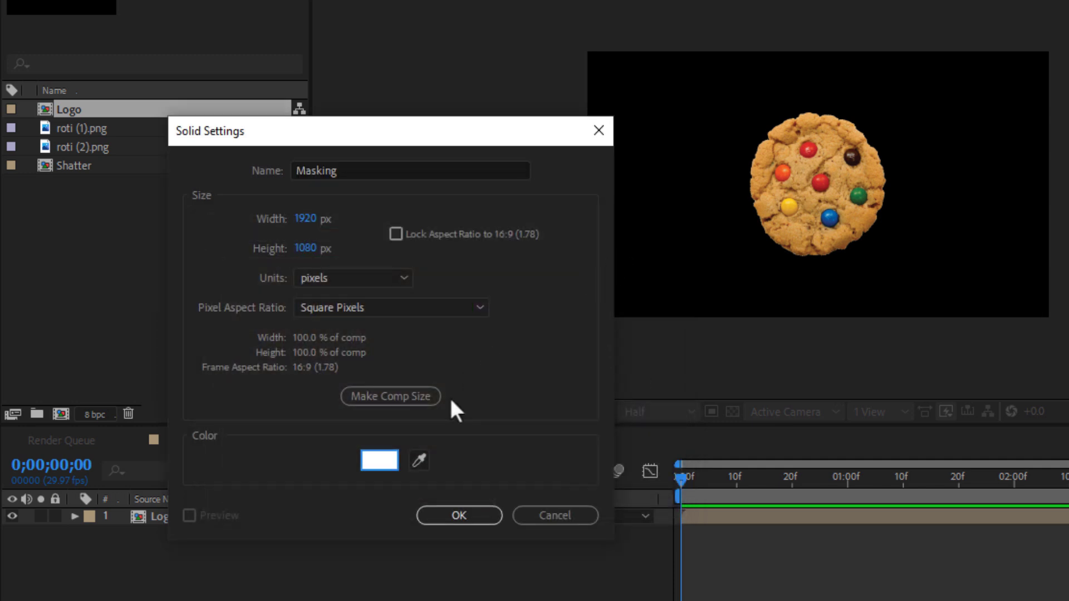
{"action": "left_click", "coordinate": [443, 517]}
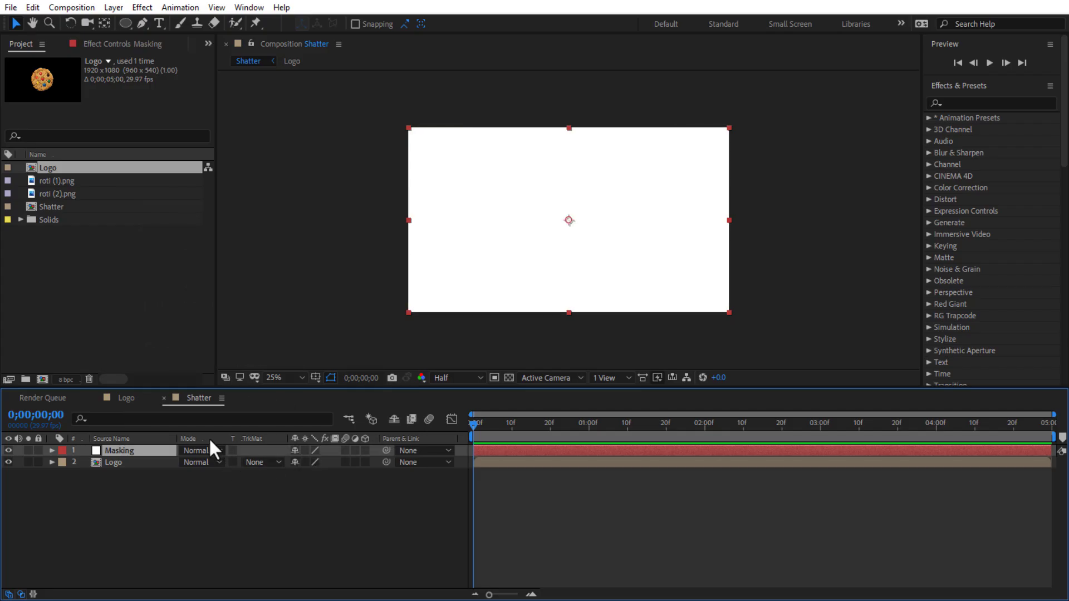
Hide the Masking solid, switch to the Pen tool, and fit the comp in an enlarged viewer.
{"action": "left_click", "coordinate": [8, 450]}
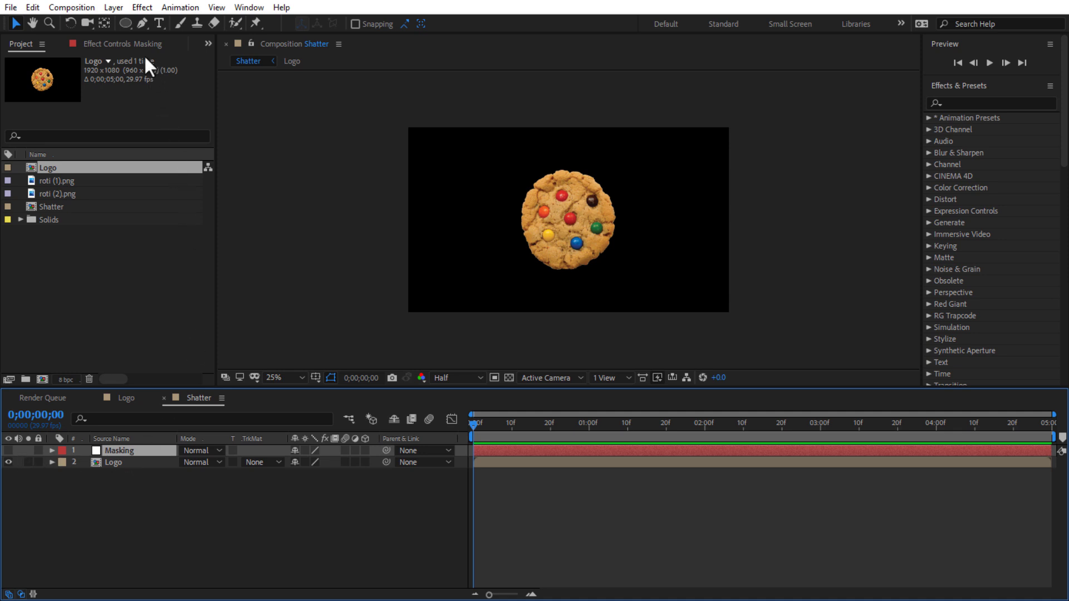
{"action": "left_click", "coordinate": [140, 24]}
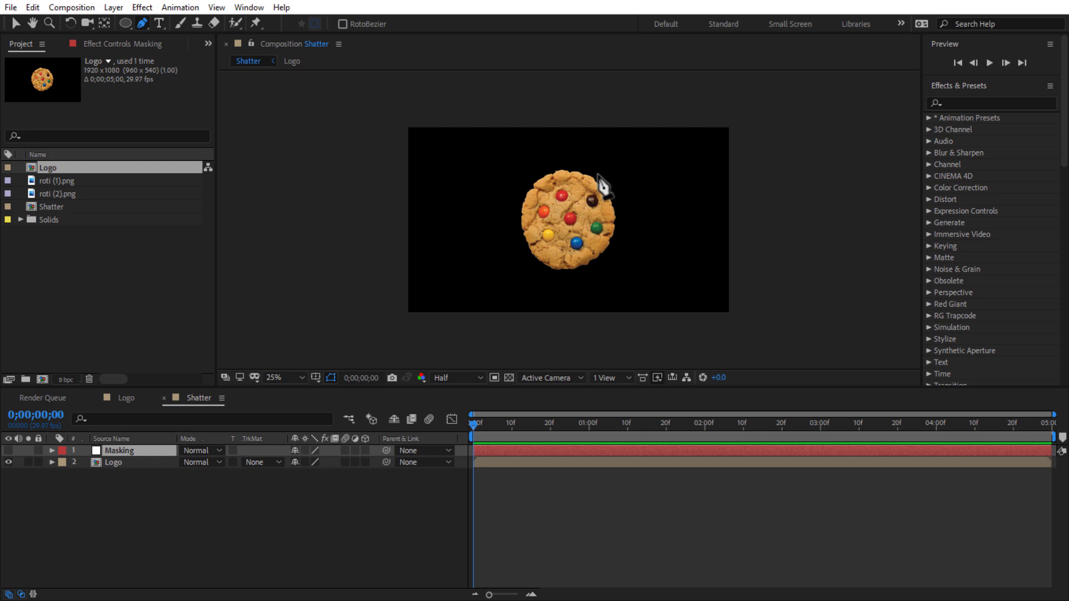
{"action": "key", "text": "period"}
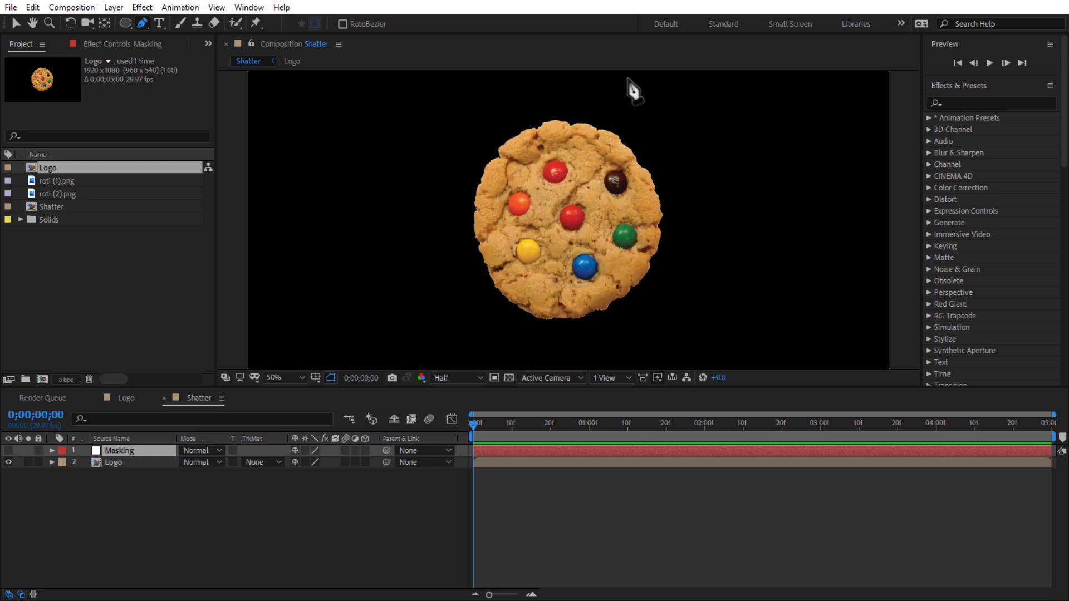
{"action": "left_click", "coordinate": [281, 378]}
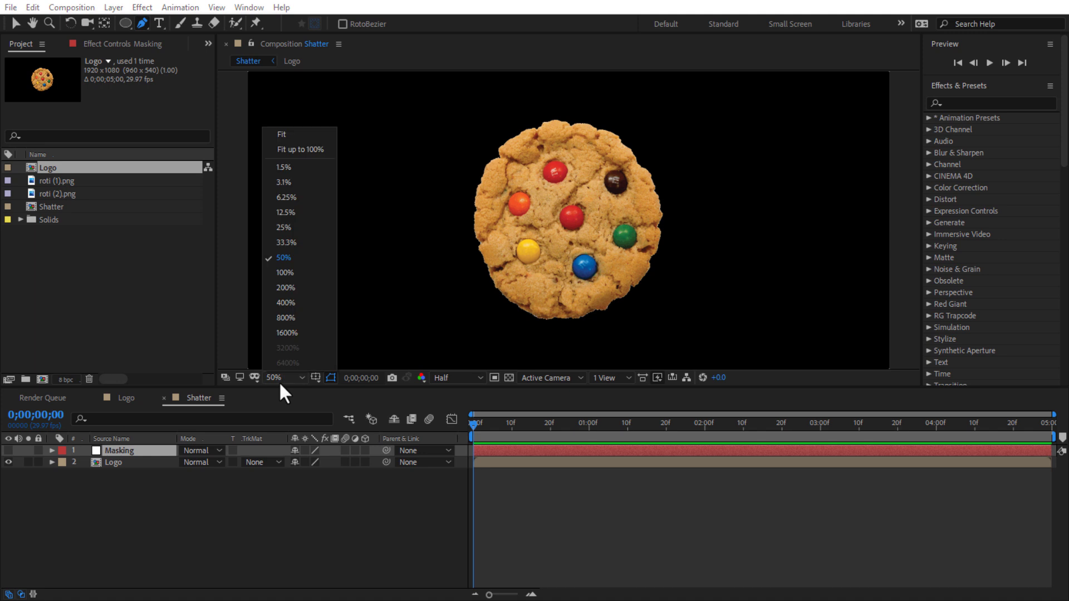
{"action": "left_click", "coordinate": [300, 149]}
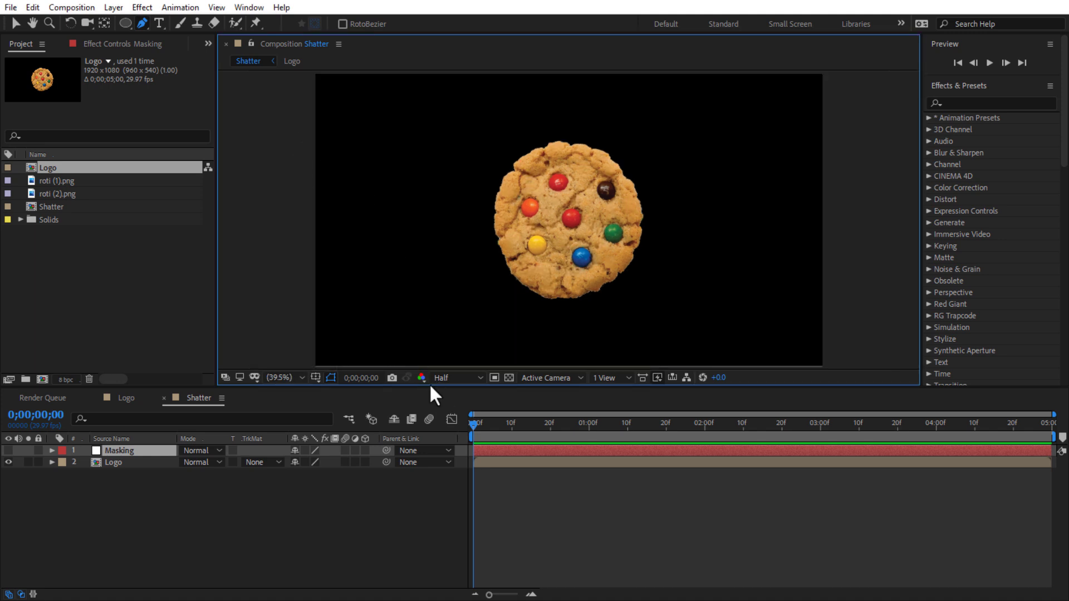
{"action": "left_click_drag", "start_coordinate": [428, 385], "coordinate": [429, 471]}
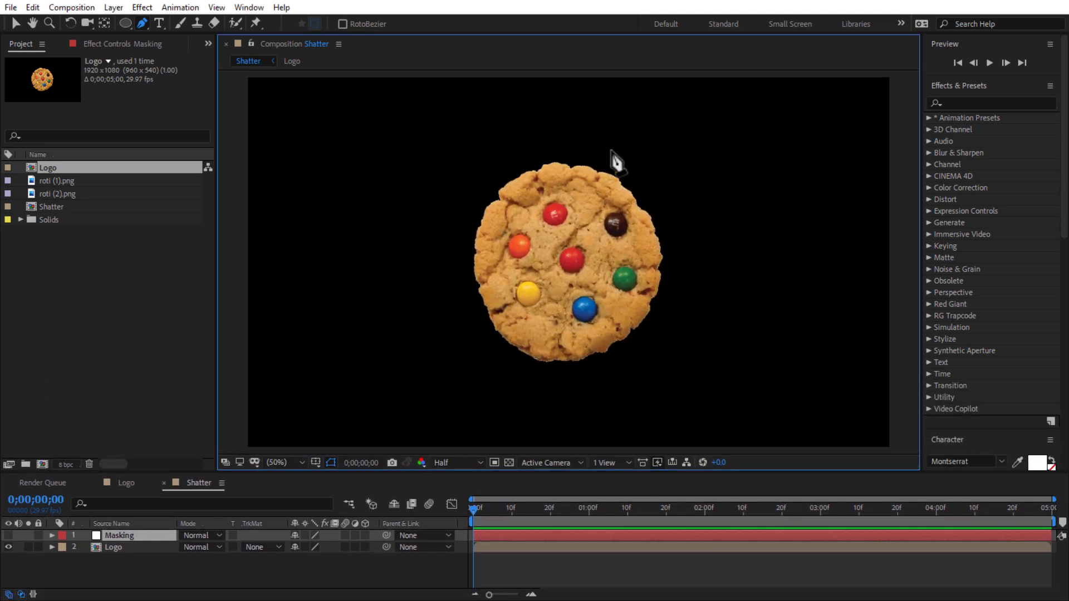
Draw a zigzag mask on the Masking solid past the green candy to the cookie's right rim.
{"action": "left_click", "coordinate": [660, 118]}
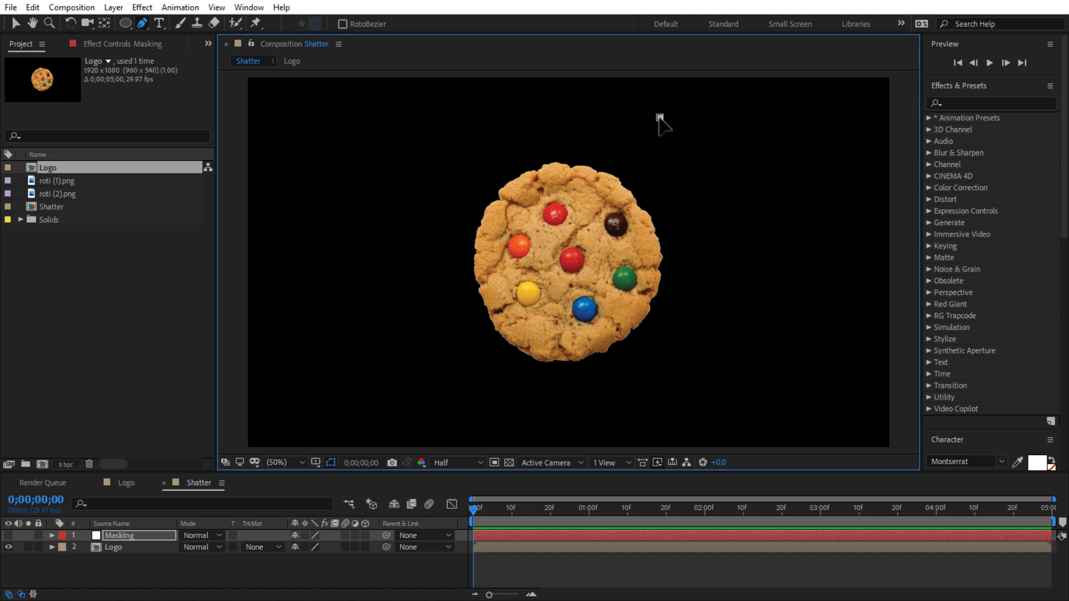
{"action": "left_click", "coordinate": [566, 198]}
{"action": "left_click", "coordinate": [594, 206]}
{"action": "left_click", "coordinate": [579, 243]}
{"action": "left_click", "coordinate": [613, 249]}
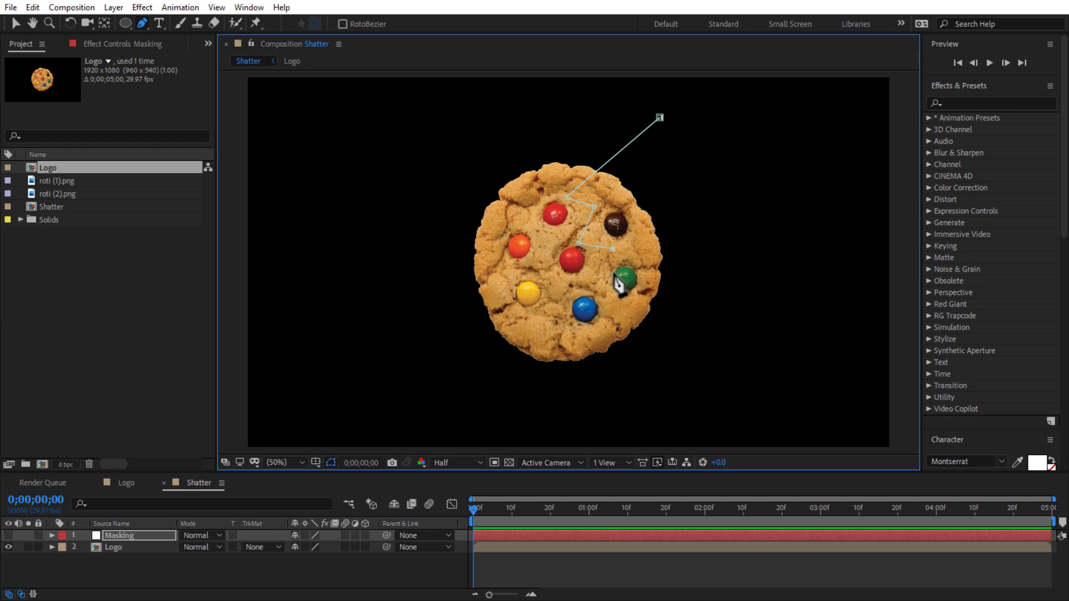
{"action": "left_click", "coordinate": [613, 277]}
{"action": "left_click", "coordinate": [645, 263]}
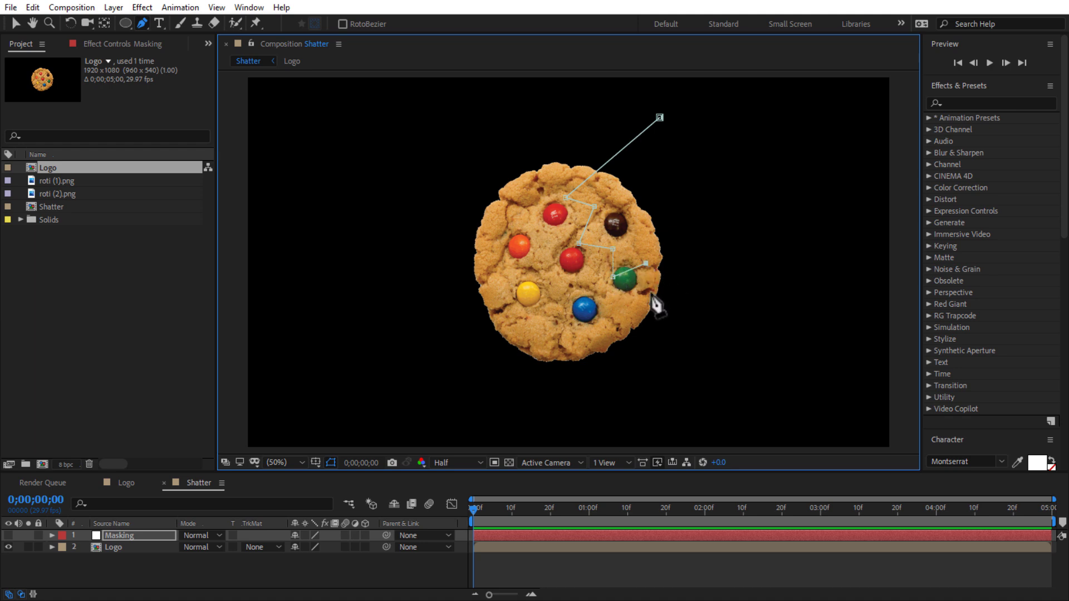
{"action": "left_click", "coordinate": [650, 292]}
{"action": "left_click", "coordinate": [754, 234]}
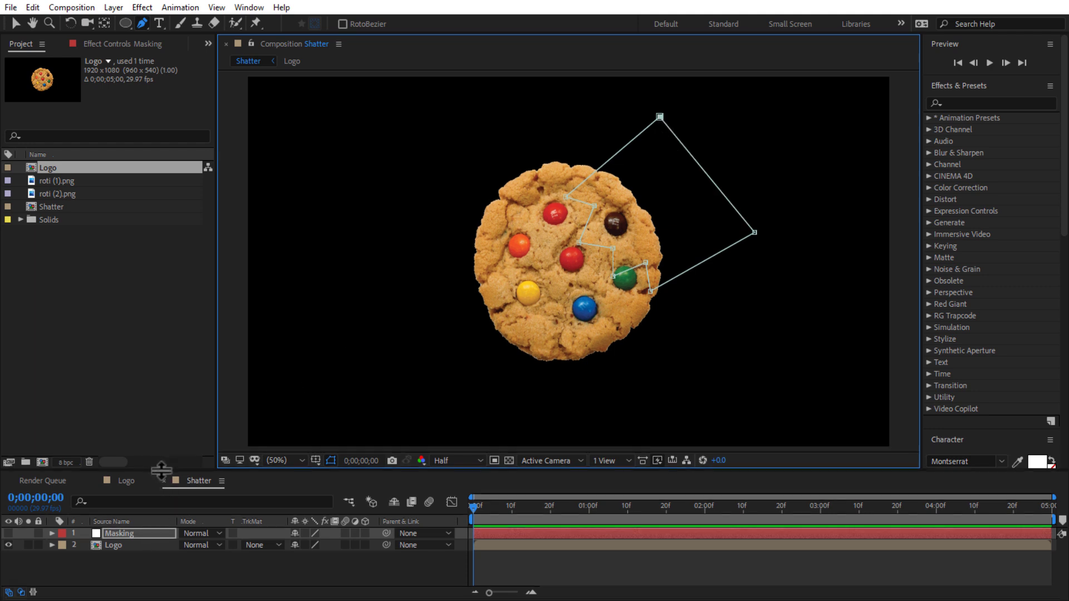
{"action": "left_click_drag", "start_coordinate": [159, 472], "coordinate": [178, 400]}
{"action": "left_click", "coordinate": [120, 467]}
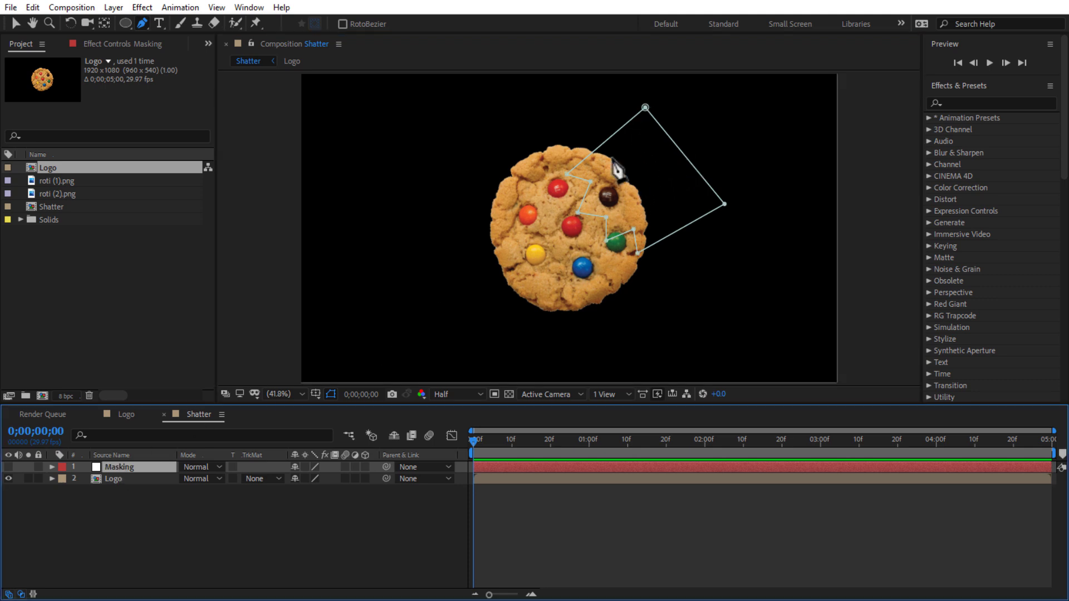
Find Shatter in Effects & Presets and drop it onto the selected Logo layer.
{"action": "left_click", "coordinate": [330, 394]}
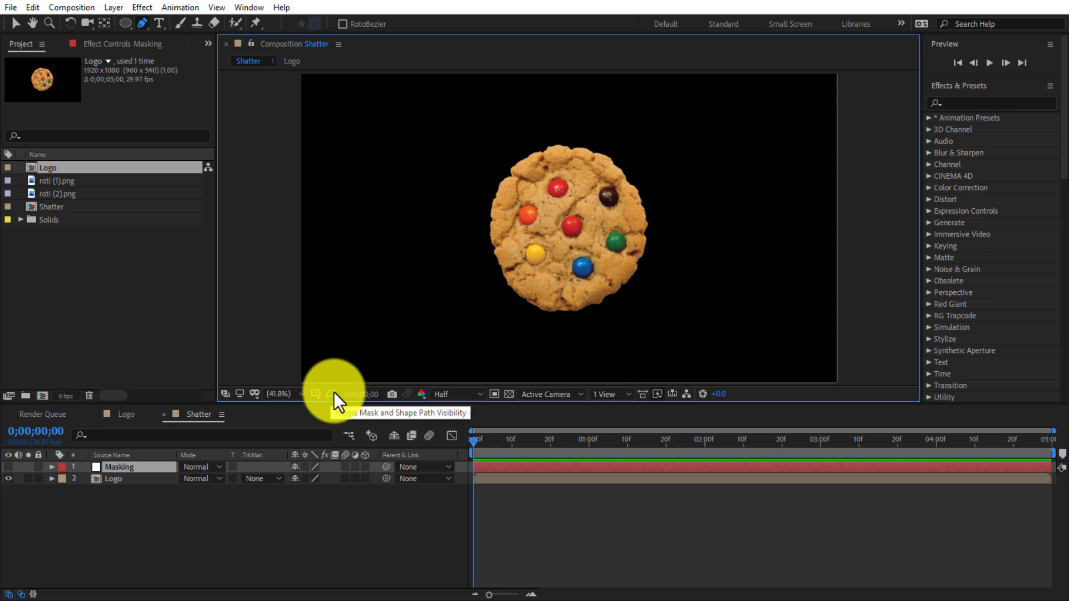
{"action": "left_click", "coordinate": [333, 393]}
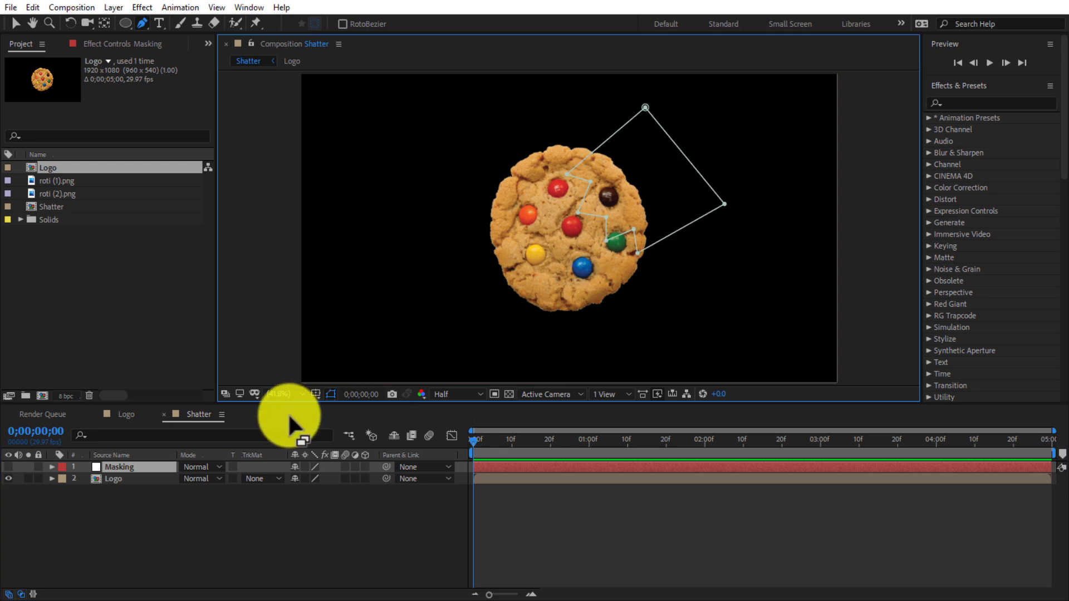
{"action": "left_click", "coordinate": [119, 477]}
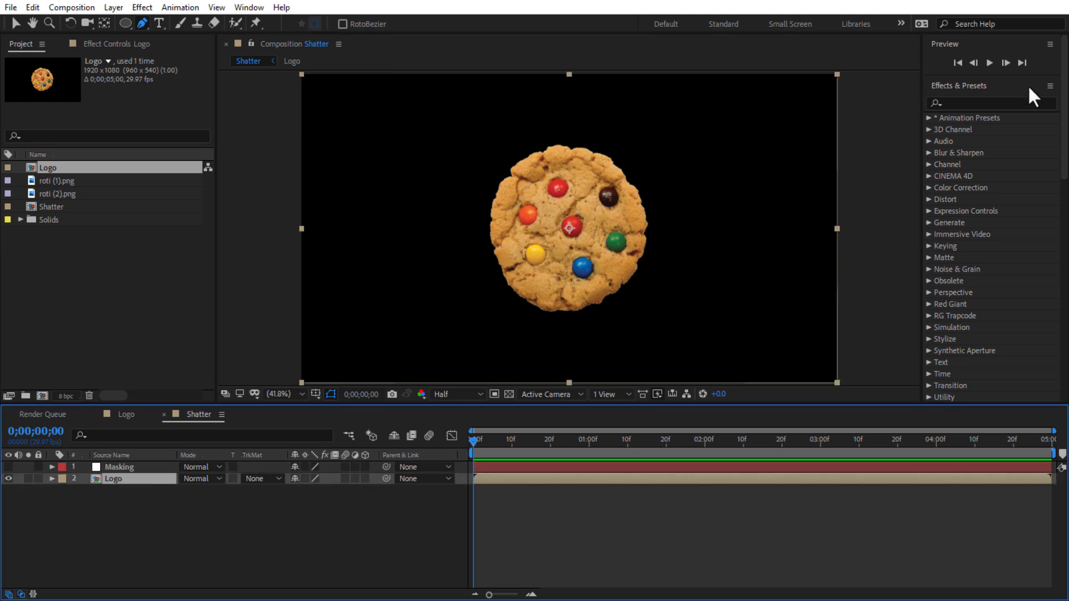
{"action": "left_click", "coordinate": [993, 102]}
{"action": "type", "text": "Shatter"}
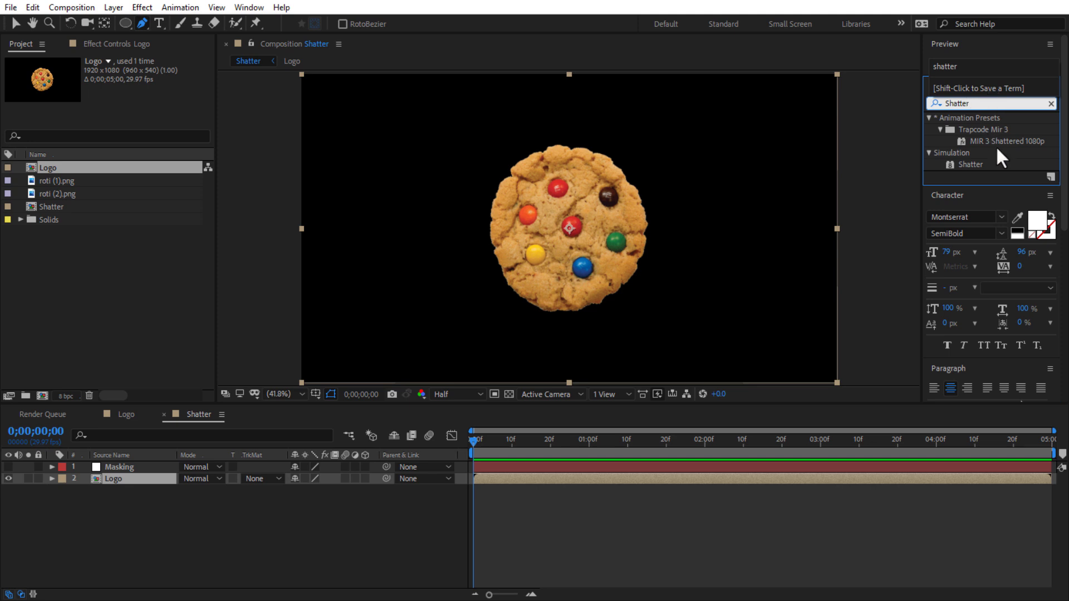
{"action": "left_click_drag", "start_coordinate": [969, 163], "coordinate": [146, 478]}
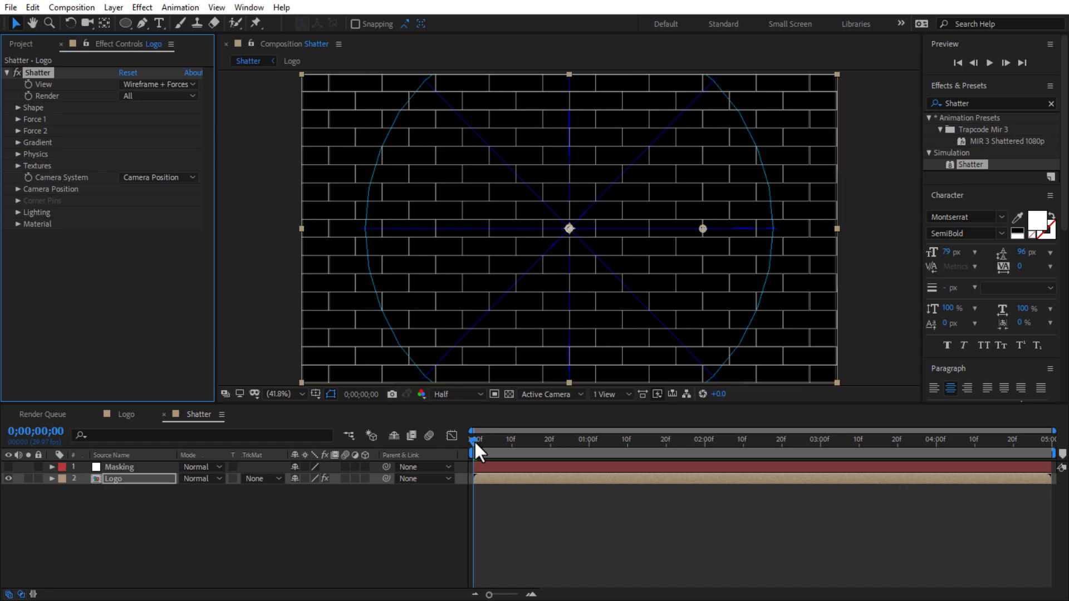
Switch the Shatter View to Rendered and scrub early frames to watch the cookie break.
{"action": "mouse_move", "coordinate": [473, 440]}
{"action": "left_mouse_down"}
{"action": "mouse_move", "coordinate": [654, 455]}
{"action": "mouse_move", "coordinate": [476, 474]}
{"action": "left_mouse_up"}
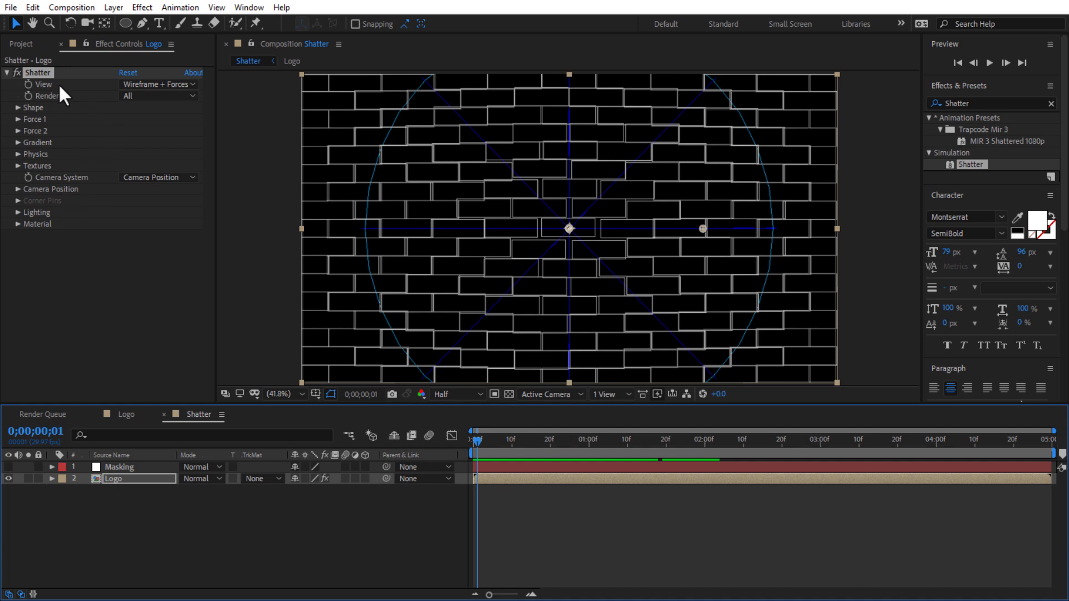
{"action": "left_click", "coordinate": [35, 79]}
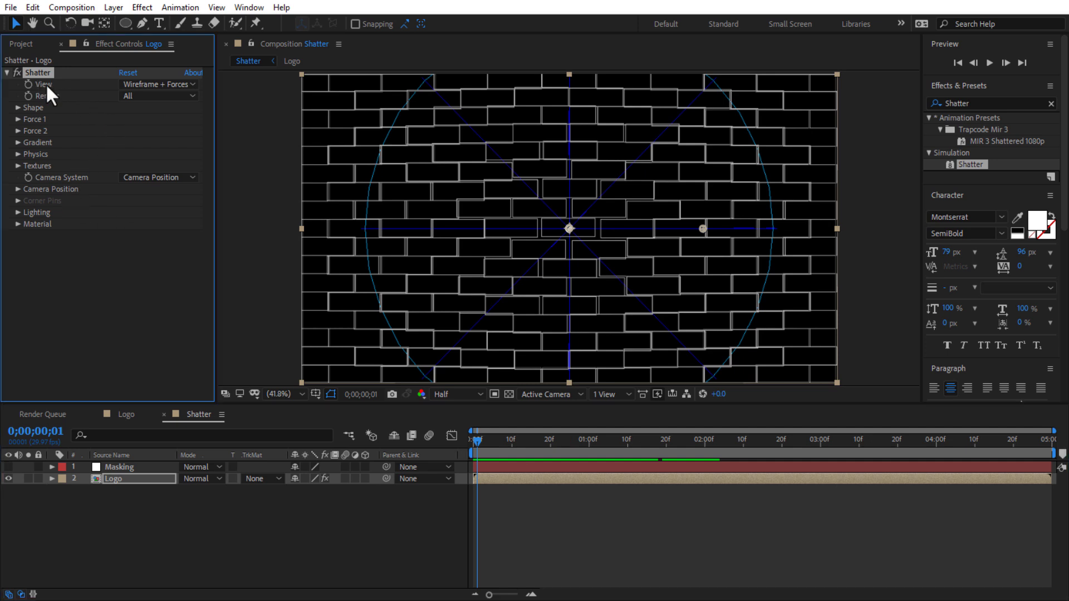
{"action": "left_click", "coordinate": [147, 85]}
{"action": "left_click", "coordinate": [149, 100]}
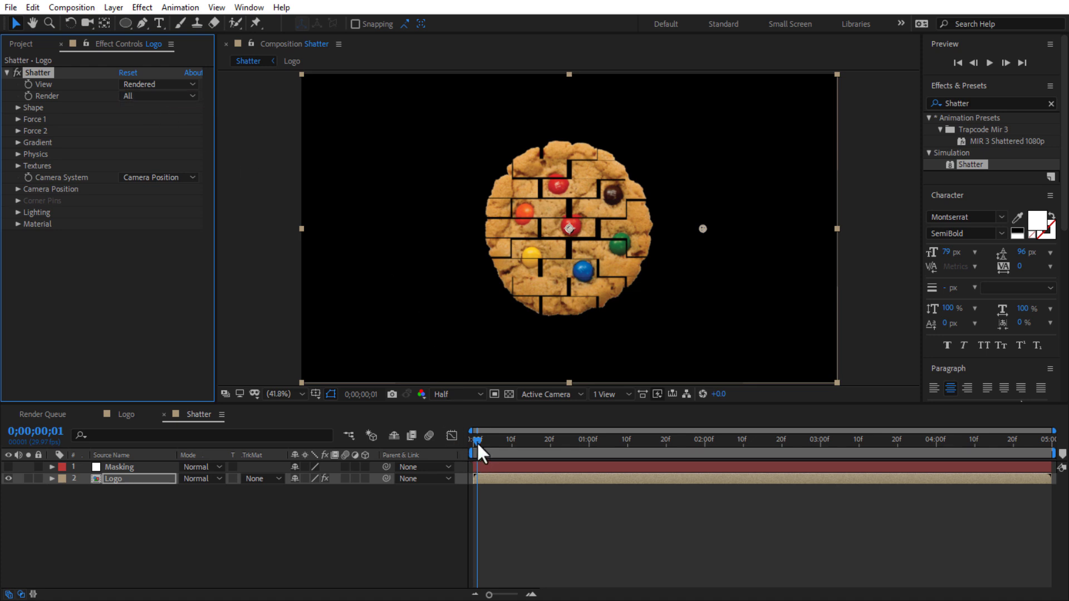
{"action": "mouse_move", "coordinate": [476, 442]}
{"action": "left_mouse_down"}
{"action": "mouse_move", "coordinate": [499, 443]}
{"action": "mouse_move", "coordinate": [485, 443]}
{"action": "left_mouse_up"}
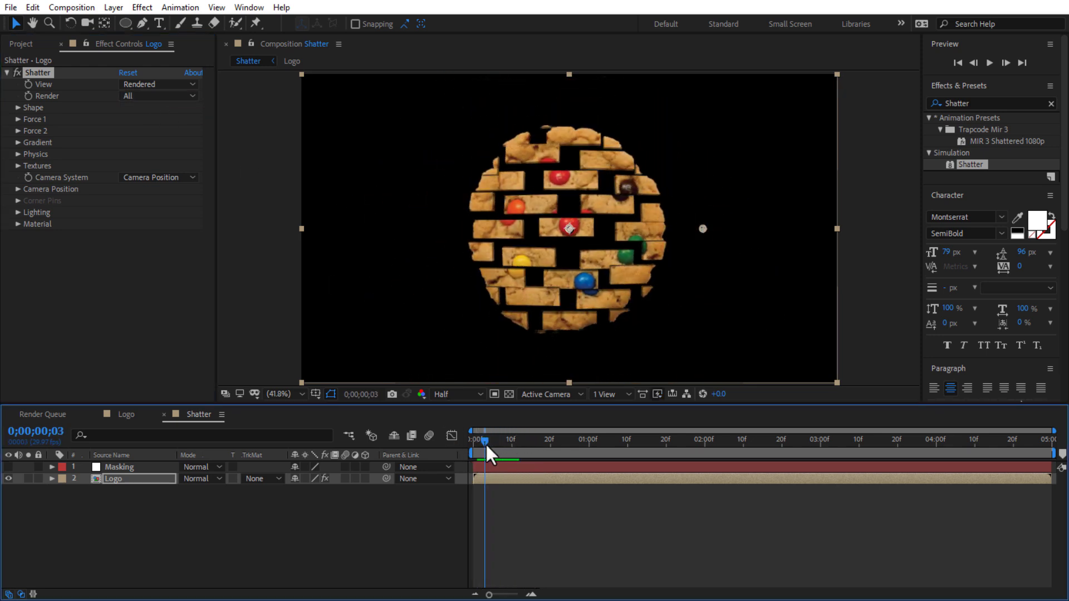
Set the Shatter pattern to Glass with 45 repetitions and preview the result.
{"action": "left_click", "coordinate": [17, 107]}
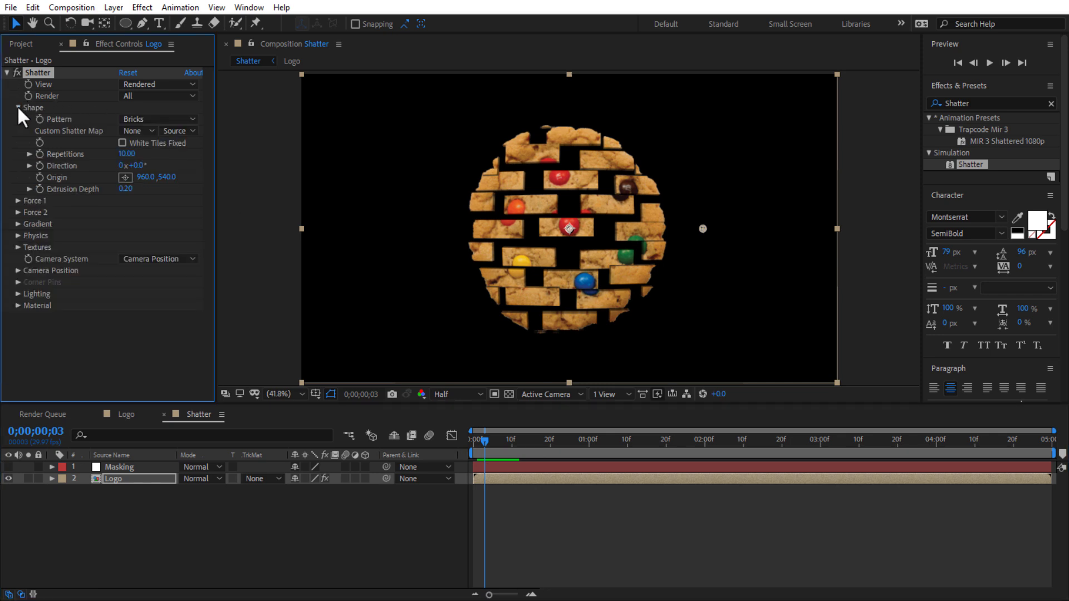
{"action": "left_click", "coordinate": [159, 118]}
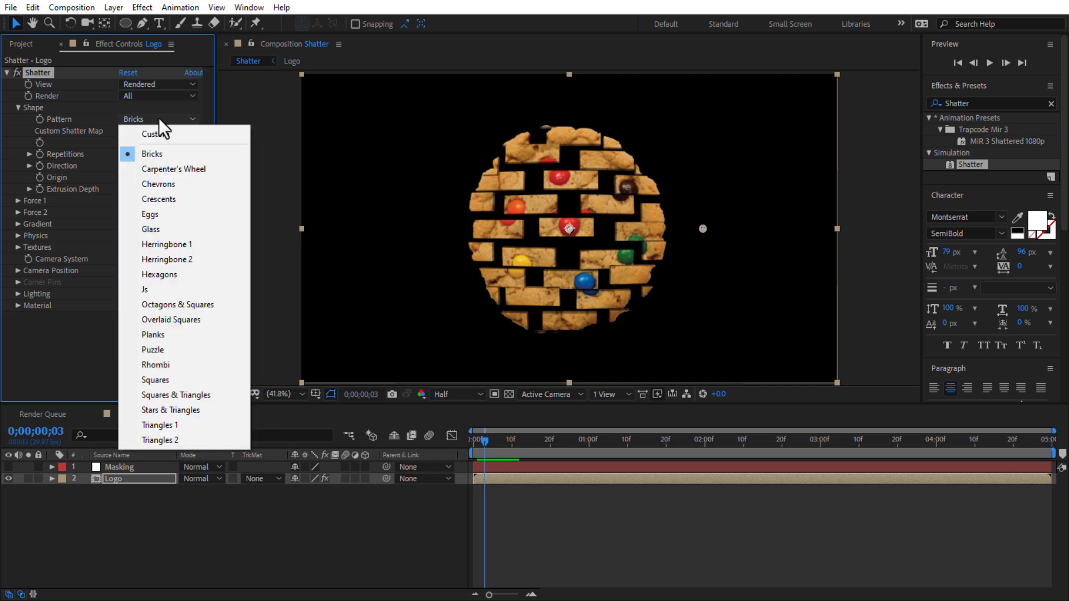
{"action": "left_click", "coordinate": [151, 229]}
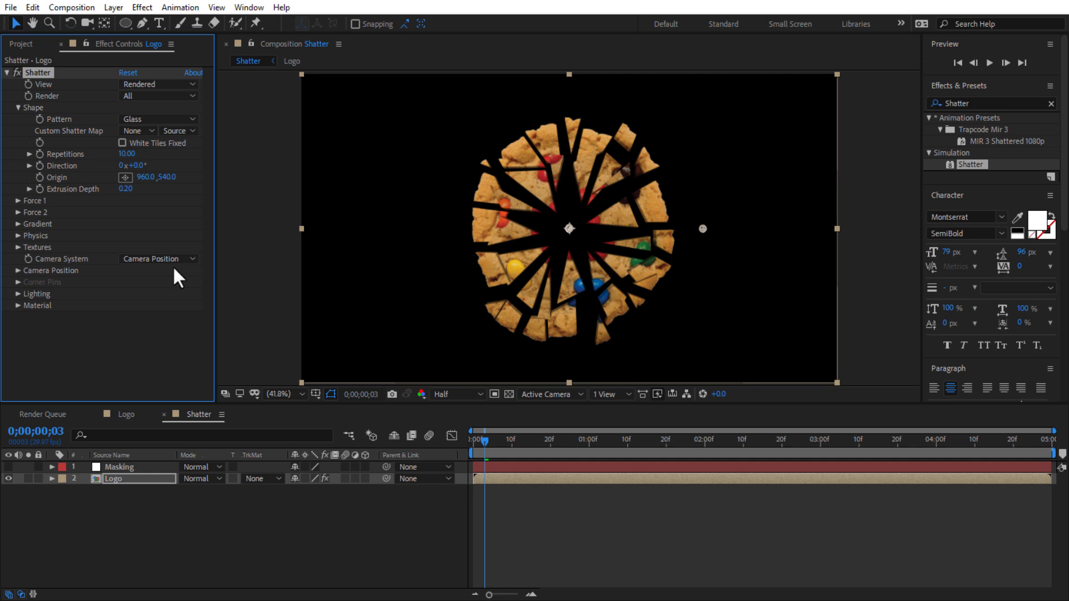
{"action": "left_click", "coordinate": [128, 154]}
{"action": "type", "text": "45"}
{"action": "key", "text": "Return"}
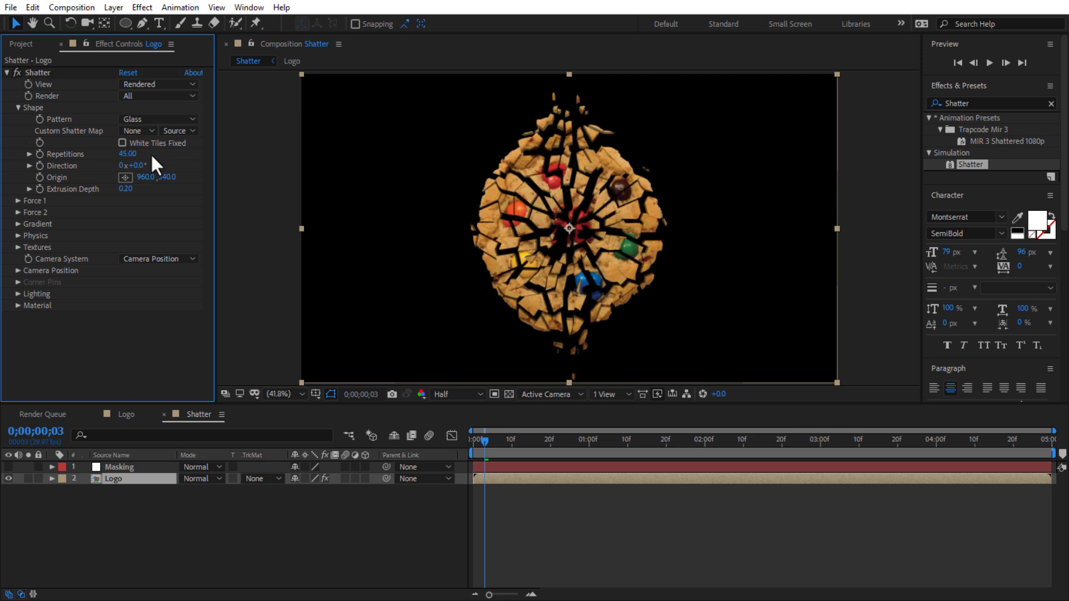
{"action": "left_click_drag", "start_coordinate": [485, 440], "coordinate": [486, 446]}
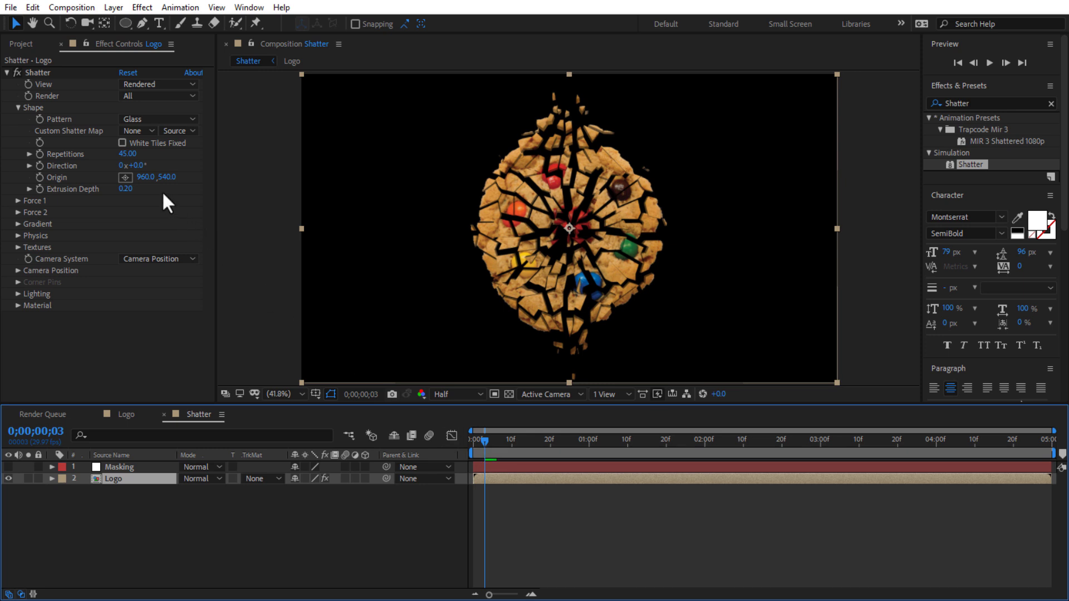
Set the Shatter Extrusion Depth to 0.50.
{"action": "left_click", "coordinate": [127, 190]}
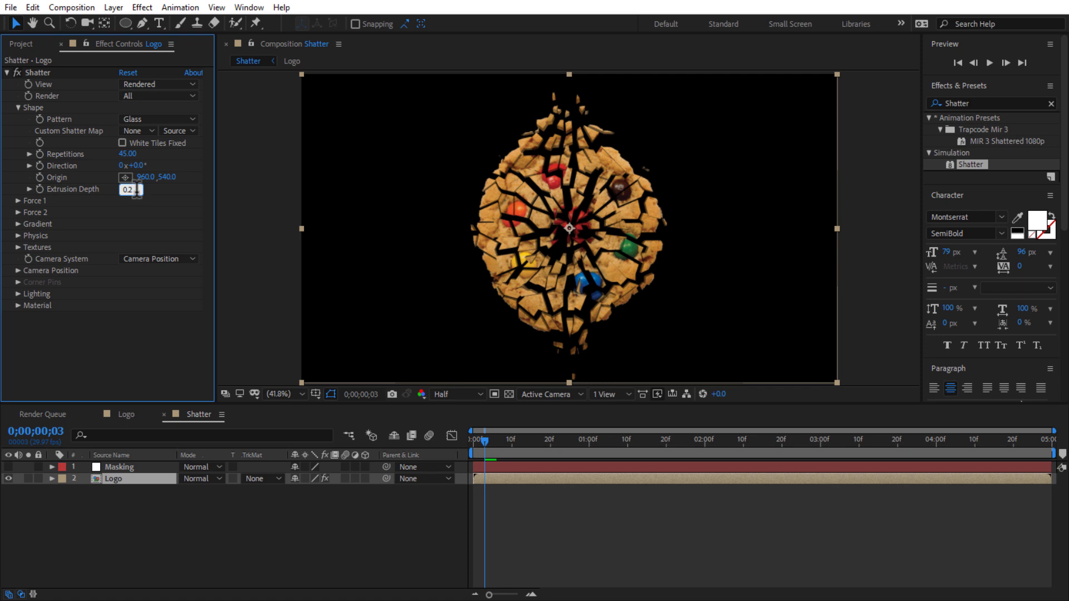
{"action": "key", "text": "BackSpace"}
{"action": "type", "text": "5"}
{"action": "key", "text": "Return"}
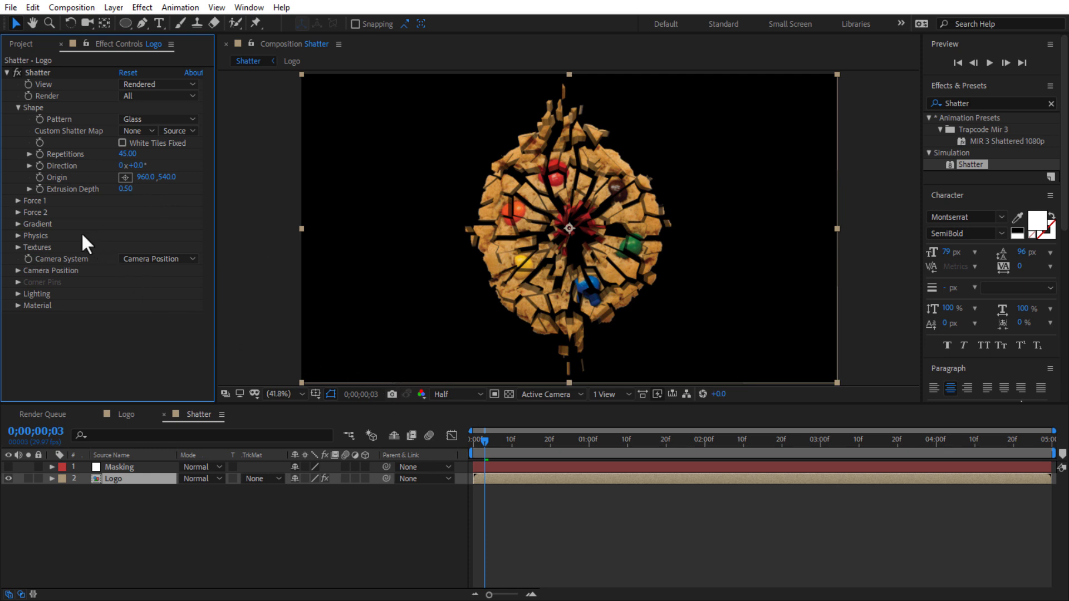
Set Shatter's Gradient Layer to the Masking layer using its Effects & Masks.
{"action": "left_click", "coordinate": [16, 223]}
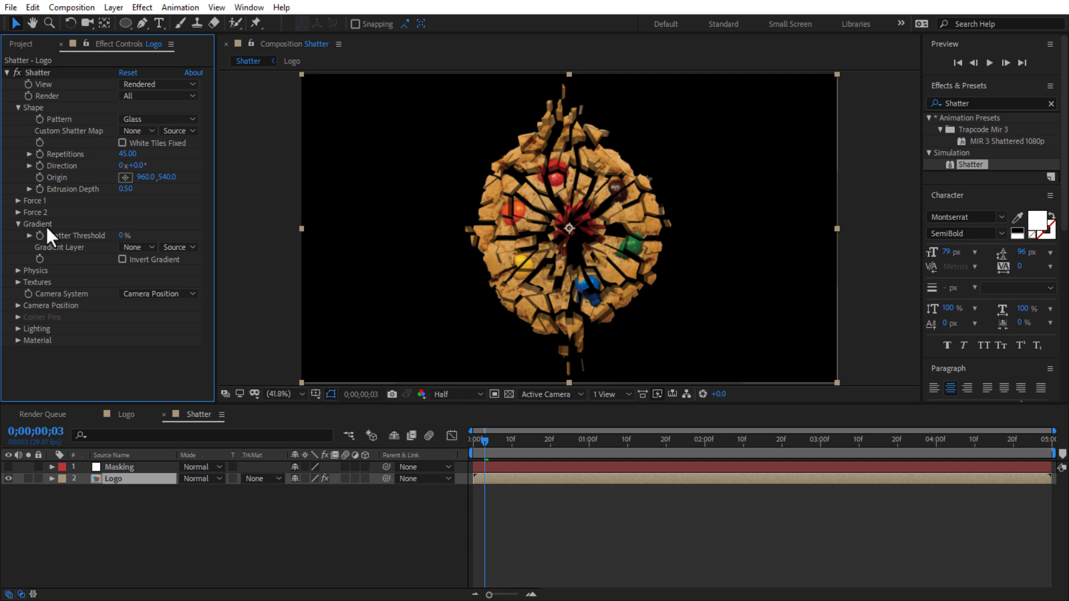
{"action": "left_click", "coordinate": [133, 247]}
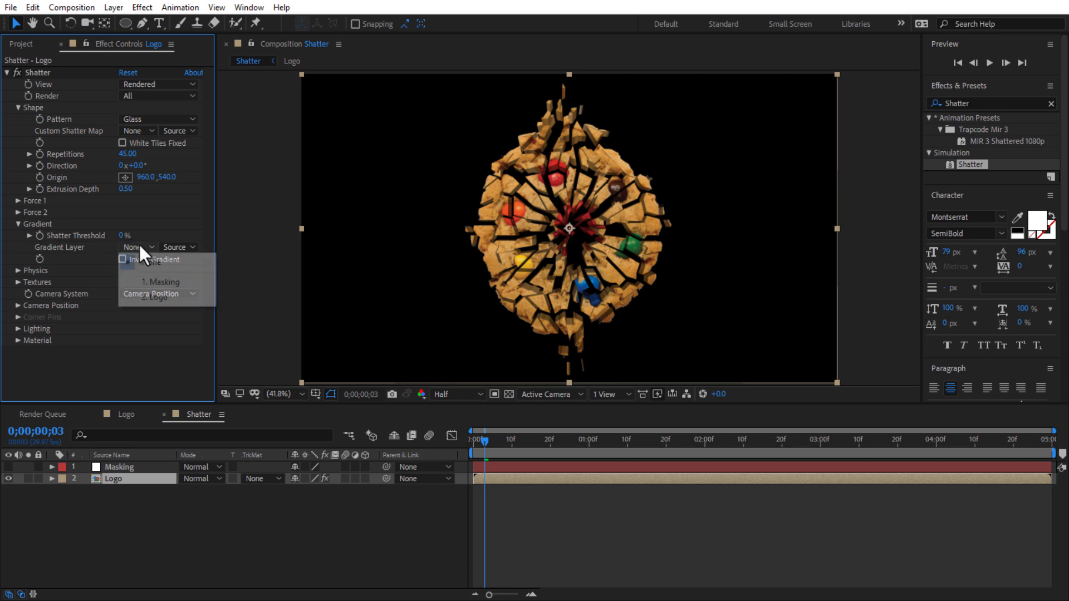
{"action": "left_click", "coordinate": [153, 284]}
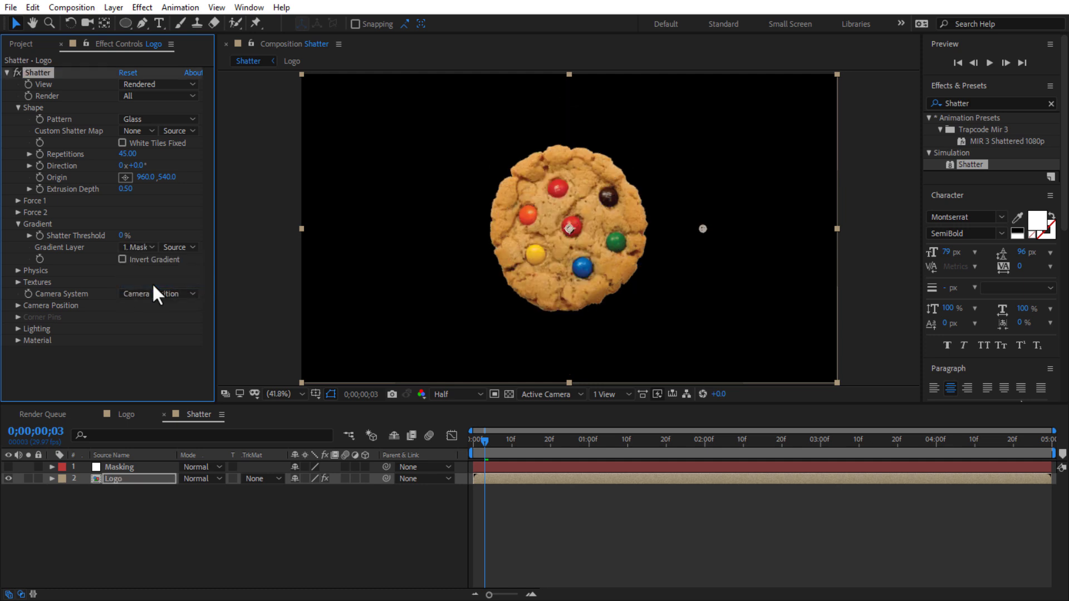
{"action": "left_click_drag", "start_coordinate": [484, 440], "coordinate": [535, 442]}
{"action": "left_click", "coordinate": [179, 247]}
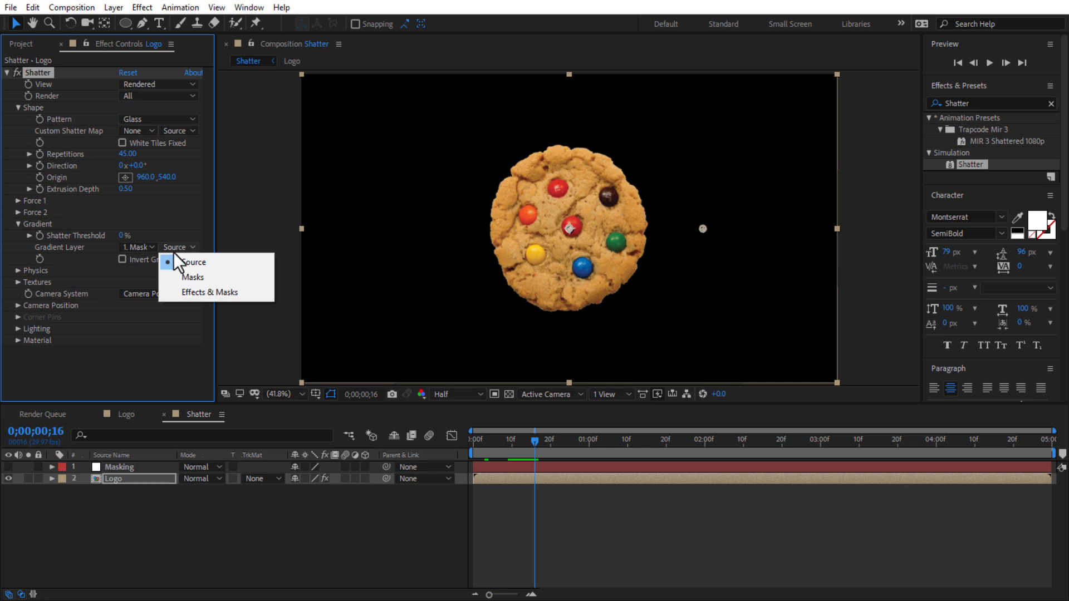
{"action": "left_click", "coordinate": [181, 292]}
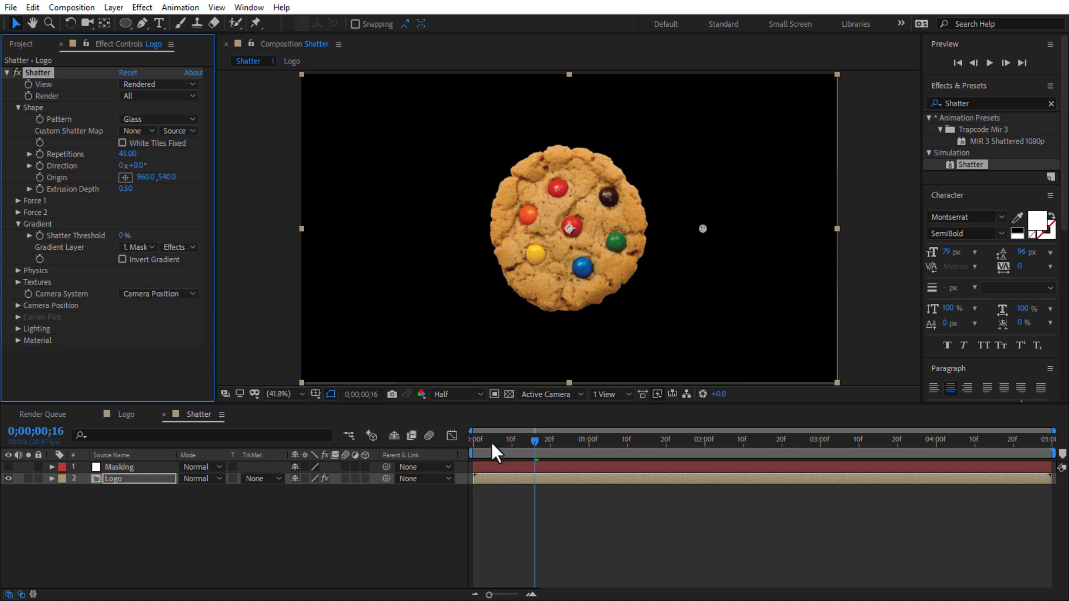
{"action": "left_click_drag", "start_coordinate": [533, 441], "coordinate": [511, 441]}
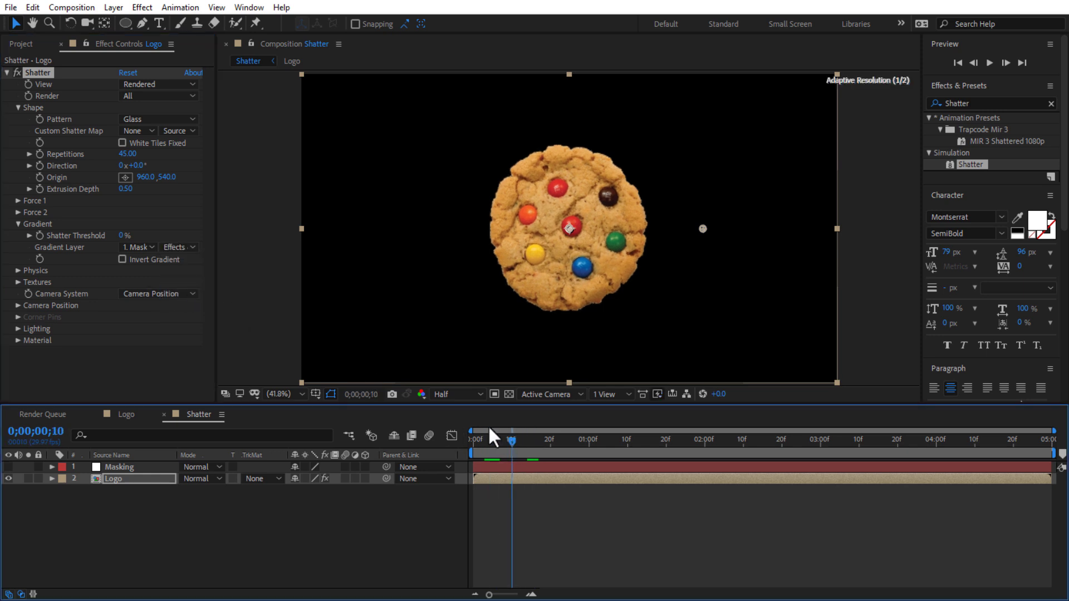
Set Shatter Threshold to 1% and scrub to see only the right side break.
{"action": "left_click", "coordinate": [123, 236]}
{"action": "type", "text": "1"}
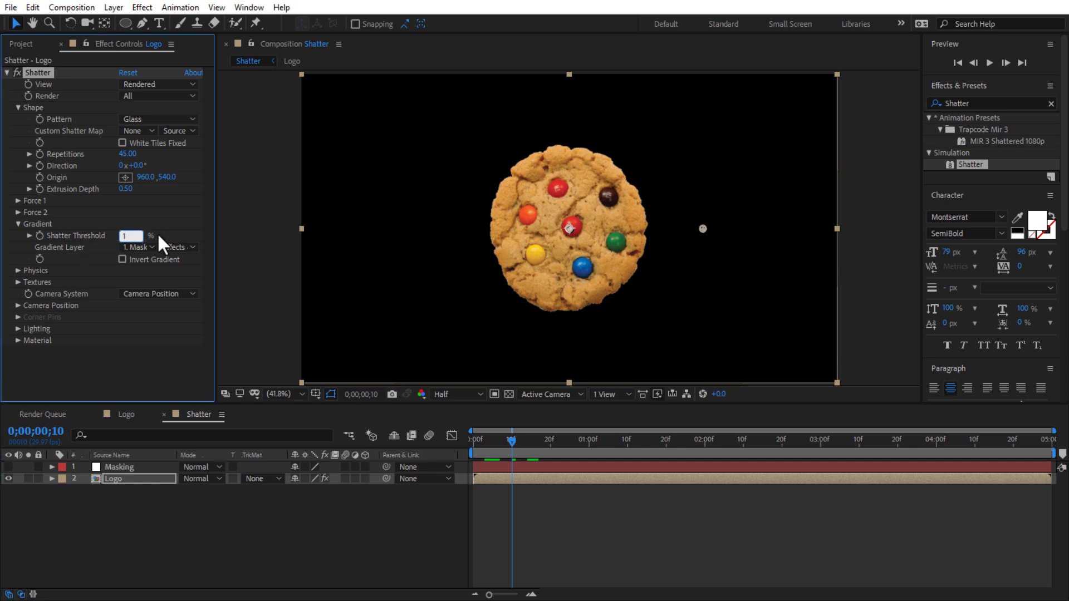
{"action": "left_click", "coordinate": [157, 232]}
{"action": "mouse_move", "coordinate": [508, 440]}
{"action": "left_mouse_down"}
{"action": "mouse_move", "coordinate": [537, 443]}
{"action": "mouse_move", "coordinate": [492, 446]}
{"action": "mouse_move", "coordinate": [505, 444]}
{"action": "left_mouse_up"}
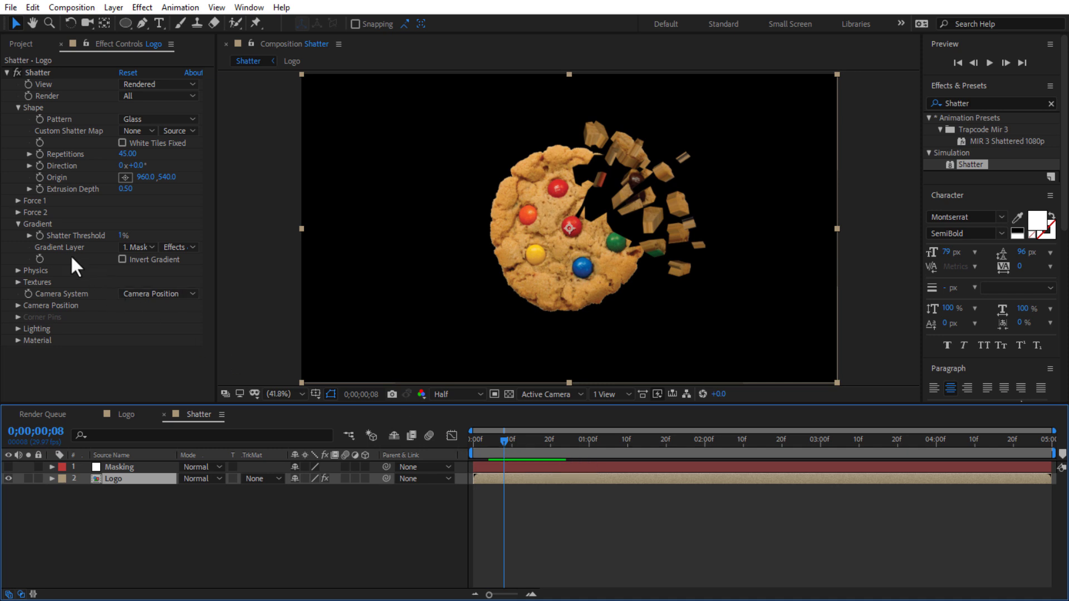
Test Shatter's Force 1 Radius at 0 and preview the result at frame 20.
{"action": "left_click", "coordinate": [16, 200]}
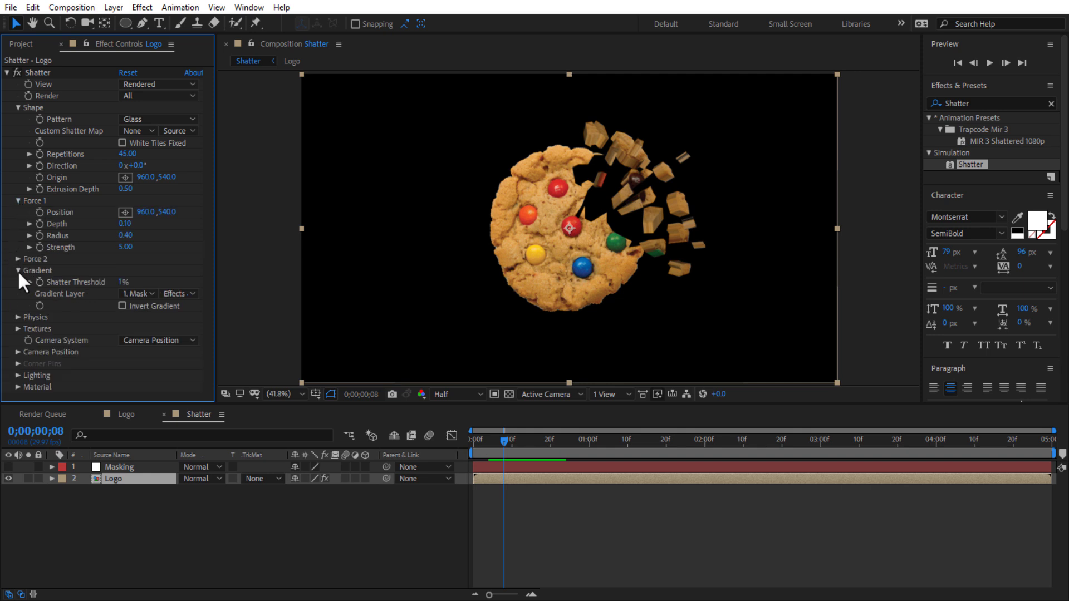
{"action": "left_click", "coordinate": [17, 270]}
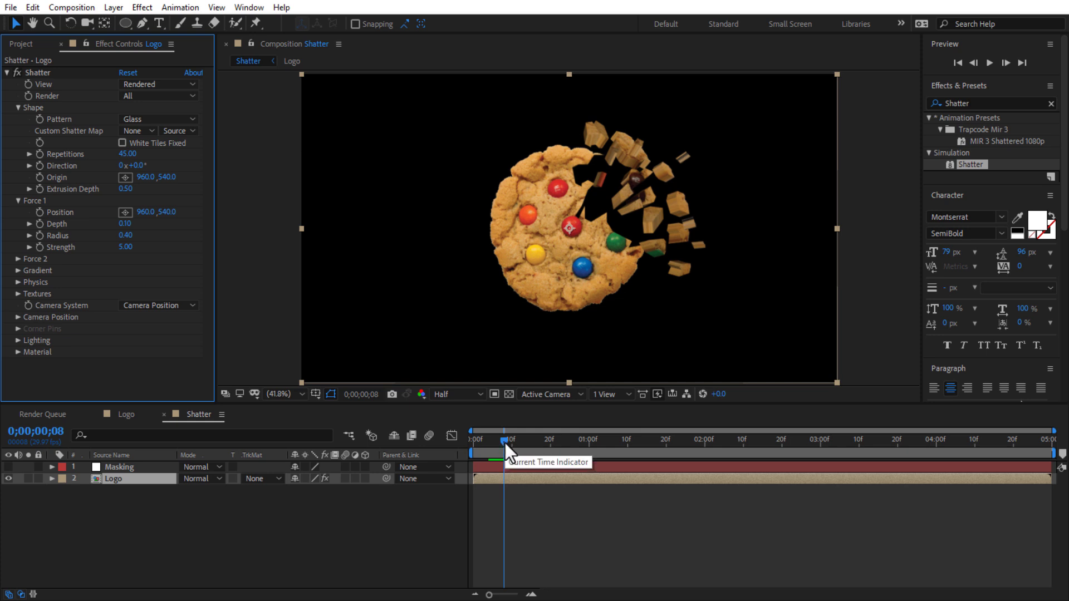
{"action": "left_click_drag", "start_coordinate": [505, 442], "coordinate": [552, 447]}
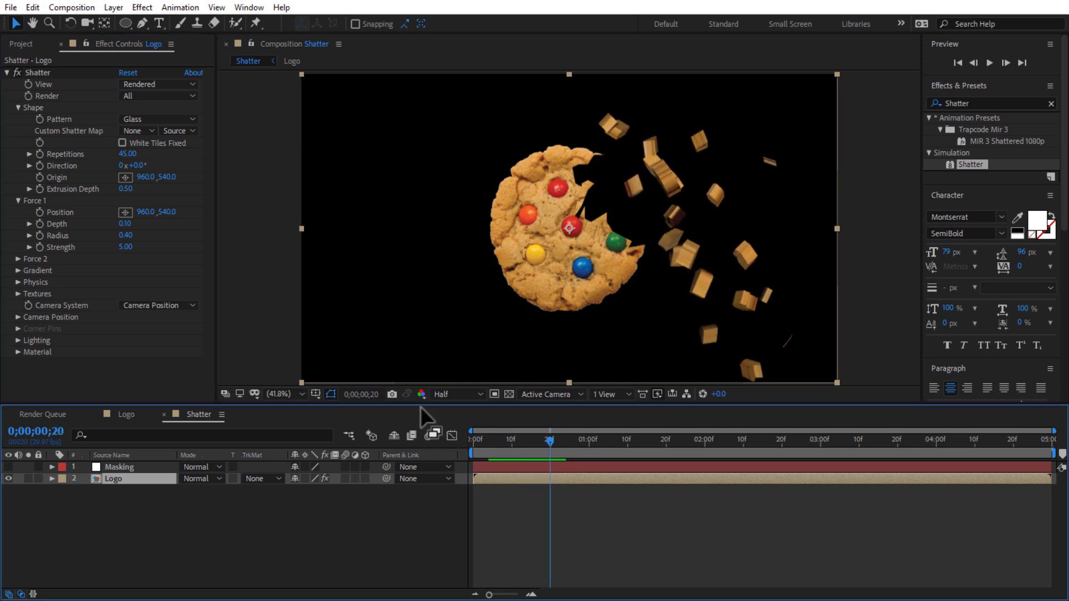
{"action": "left_click", "coordinate": [39, 235]}
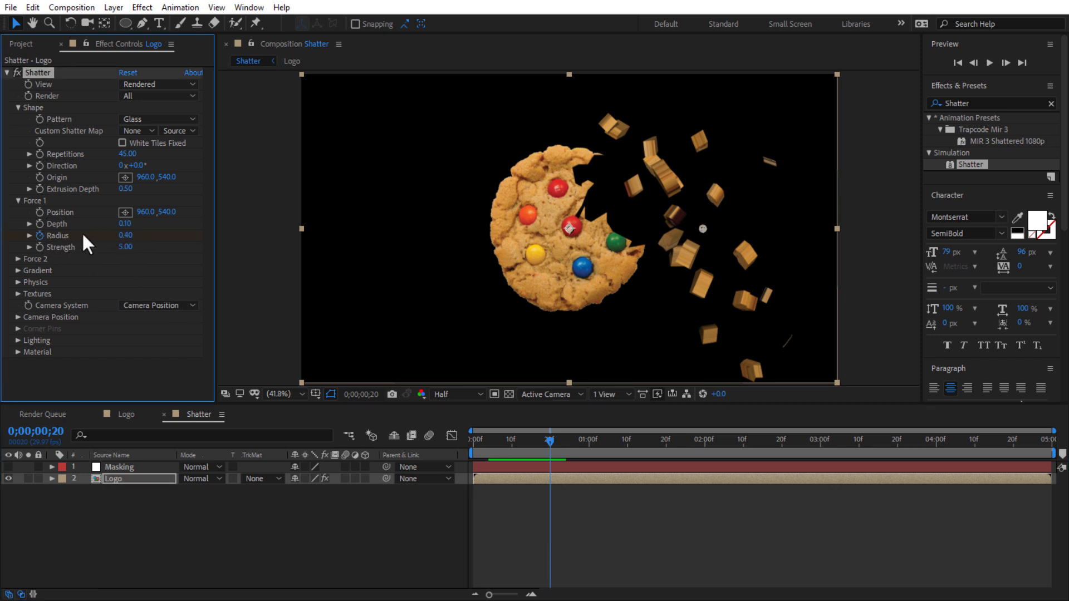
{"action": "left_click", "coordinate": [126, 235]}
{"action": "type", "text": "0"}
{"action": "key", "text": "Return"}
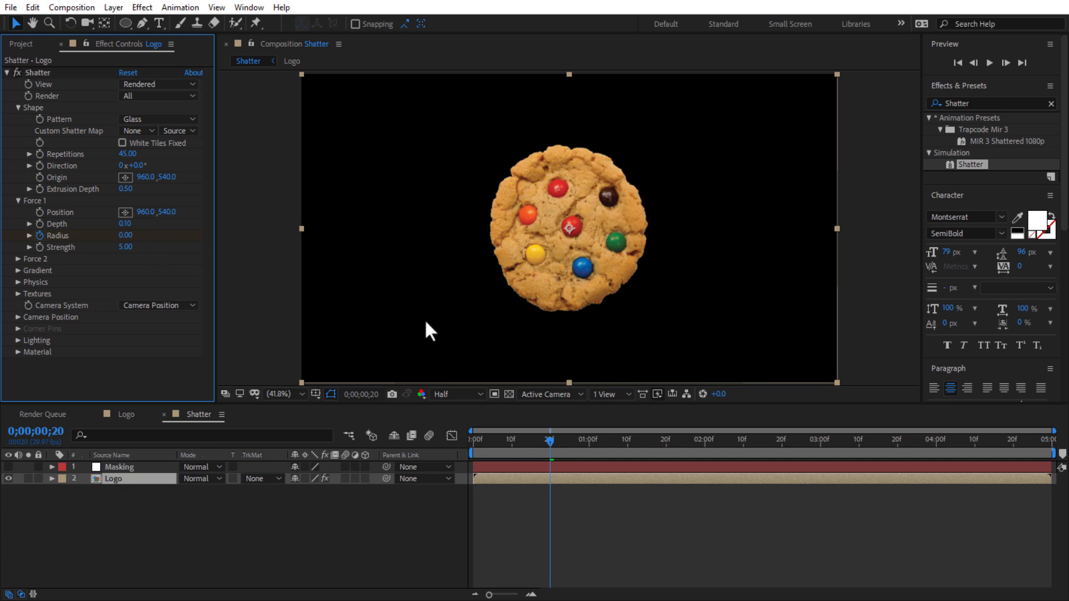
{"action": "mouse_move", "coordinate": [549, 440]}
{"action": "left_mouse_down"}
{"action": "mouse_move", "coordinate": [822, 456]}
{"action": "mouse_move", "coordinate": [743, 443]}
{"action": "left_mouse_up"}
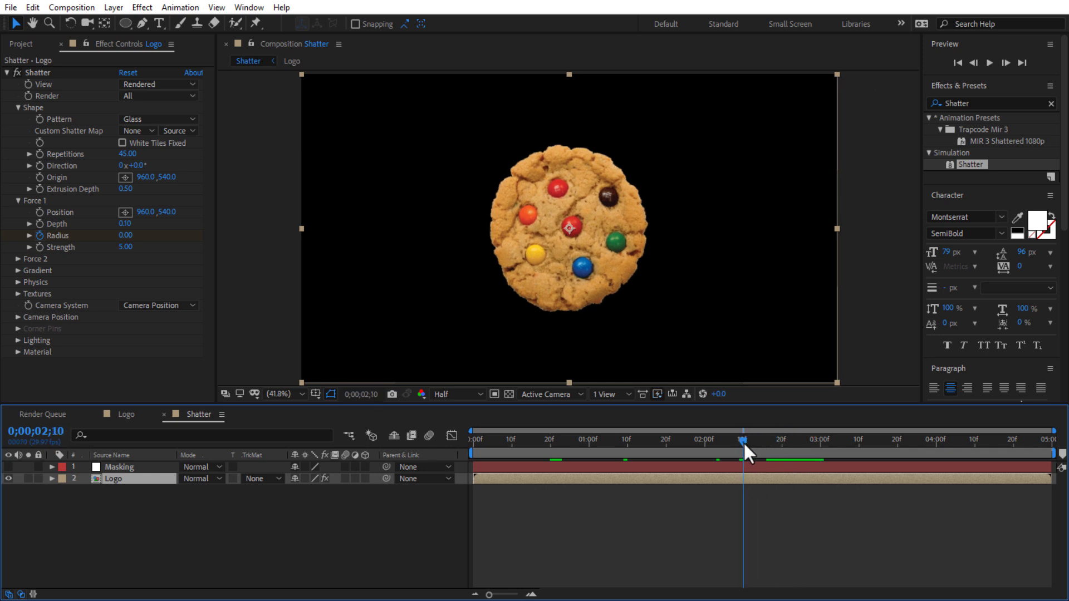
Restore Force 1 Radius to 0.40, preview, and collapse the Force 1 and Shape groups.
{"action": "left_click", "coordinate": [126, 236]}
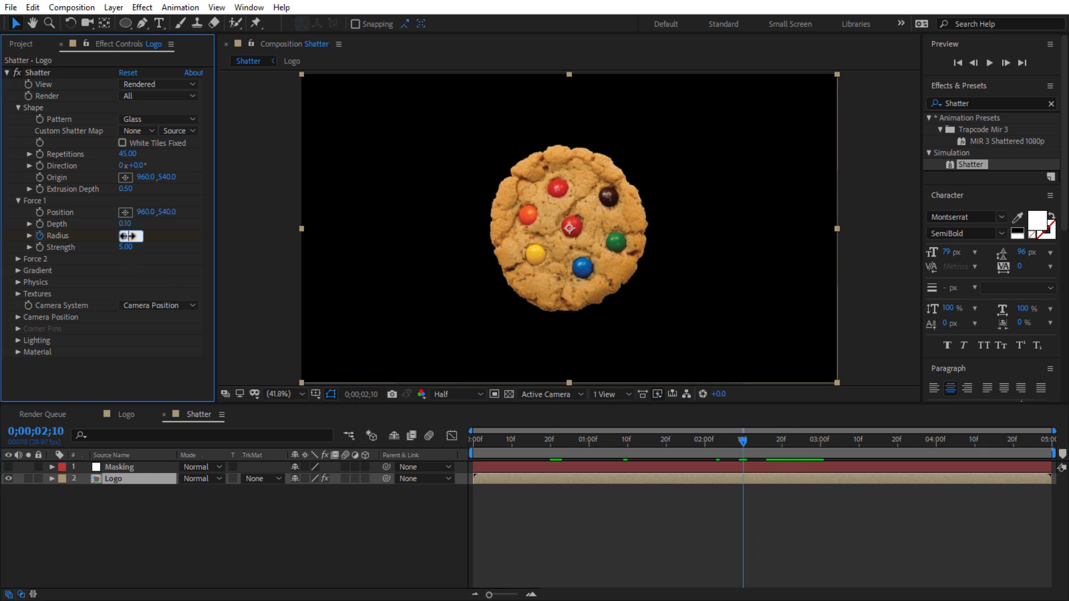
{"action": "type", "text": "0.4"}
{"action": "key", "text": "Return"}
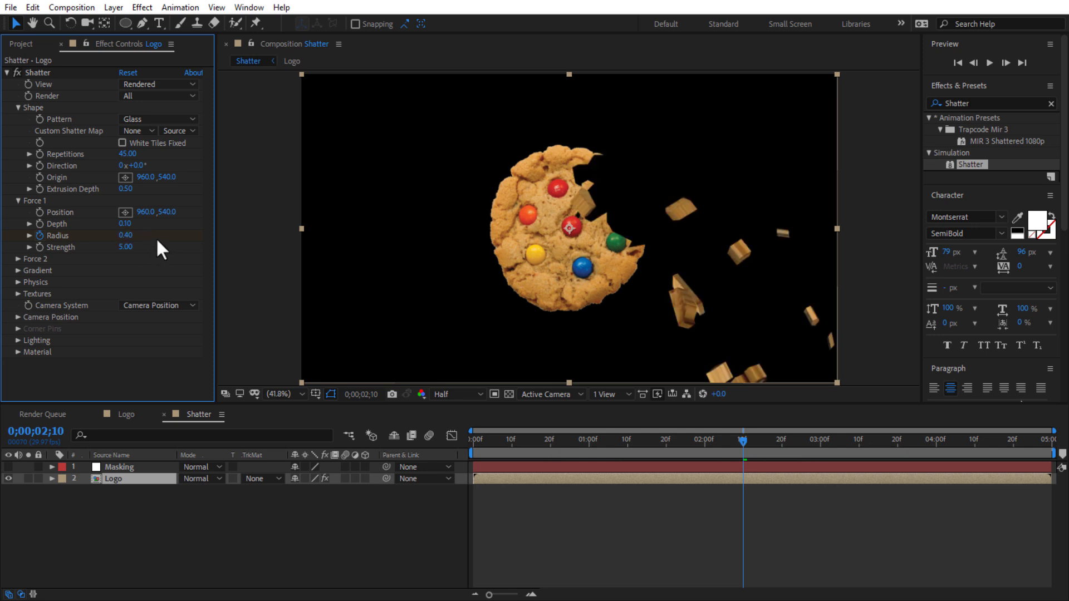
{"action": "mouse_move", "coordinate": [590, 440]}
{"action": "left_mouse_down"}
{"action": "mouse_move", "coordinate": [732, 459]}
{"action": "mouse_move", "coordinate": [602, 432]}
{"action": "mouse_move", "coordinate": [711, 441]}
{"action": "left_mouse_up"}
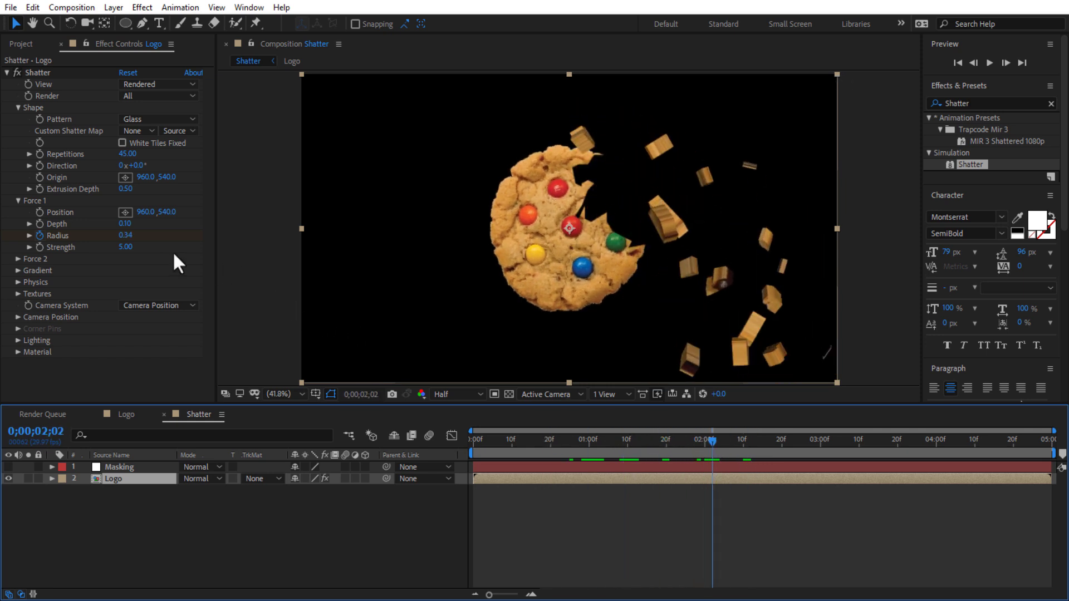
{"action": "left_click", "coordinate": [18, 200]}
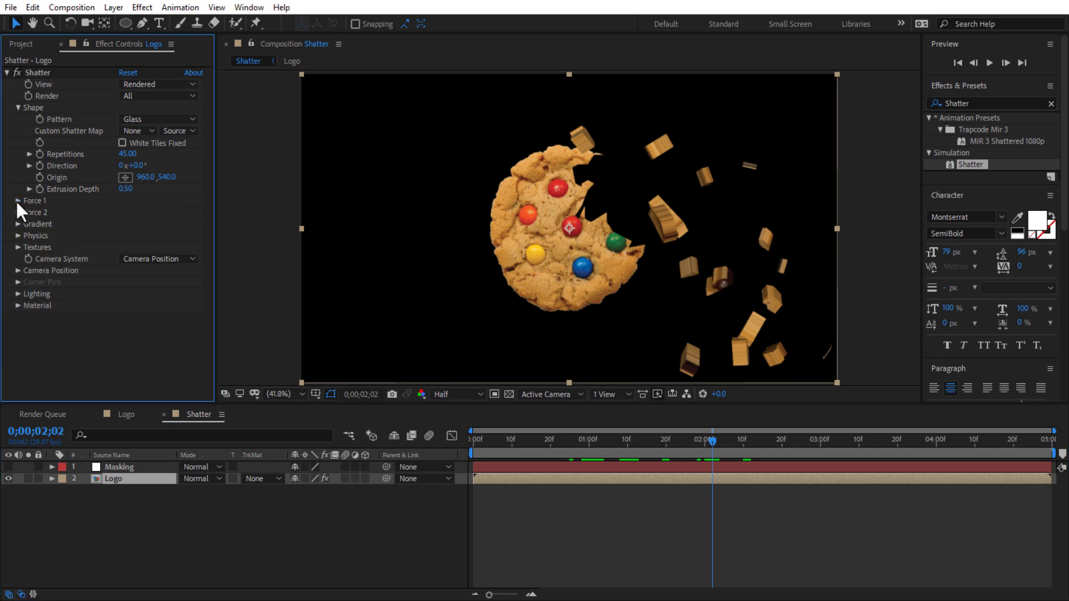
{"action": "left_click", "coordinate": [18, 108]}
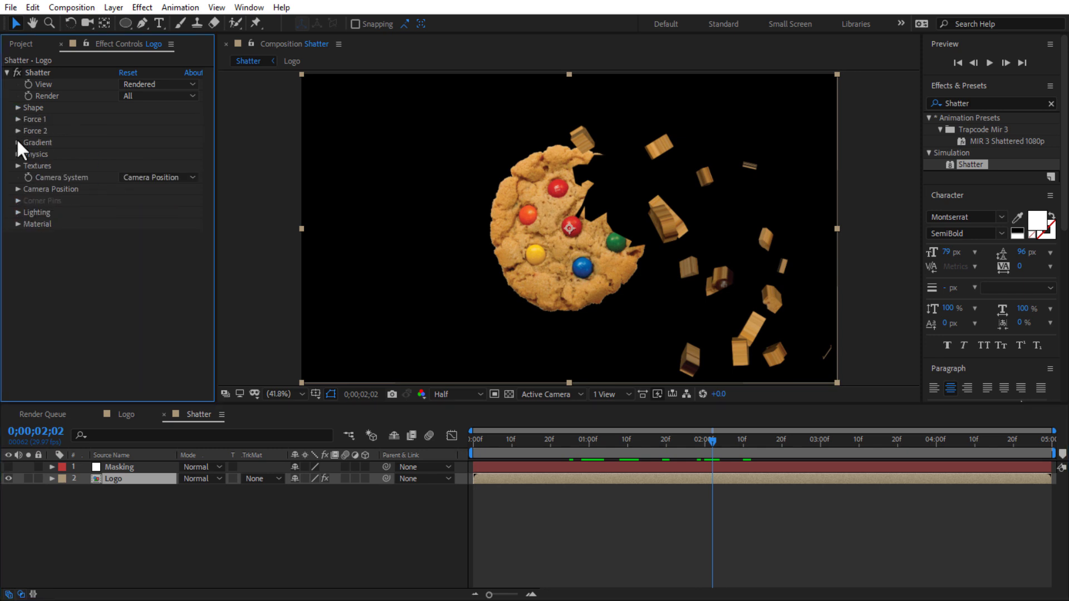
Set Shatter physics Rotation Speed to 0.30 and Randomness to 0.20.
{"action": "left_click", "coordinate": [18, 155]}
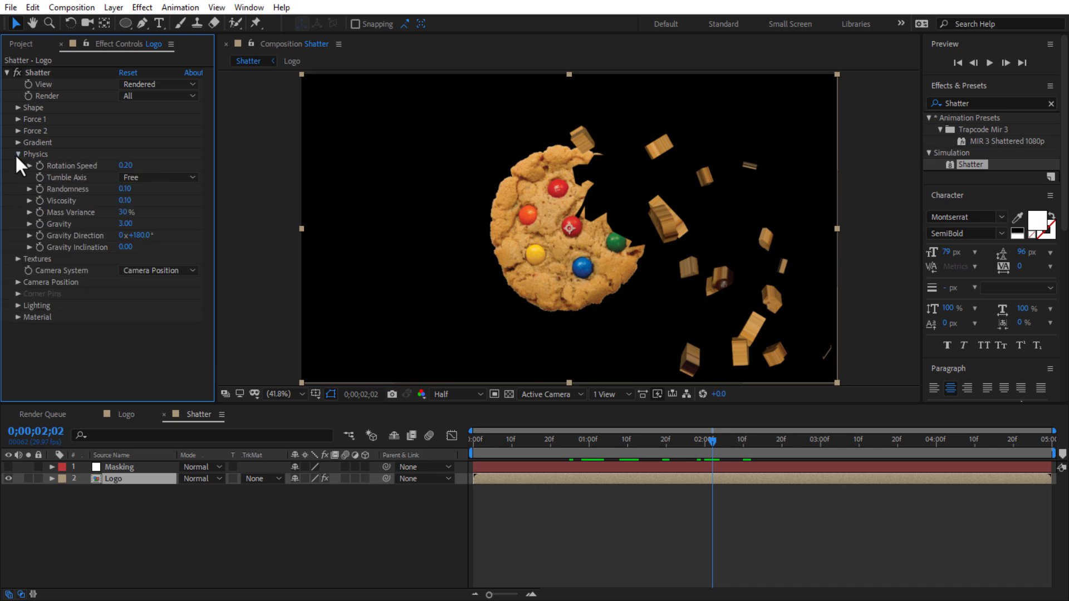
{"action": "left_click", "coordinate": [127, 166]}
{"action": "type", "text": "0"}
{"action": "type", "text": ".3"}
{"action": "key", "text": "Return"}
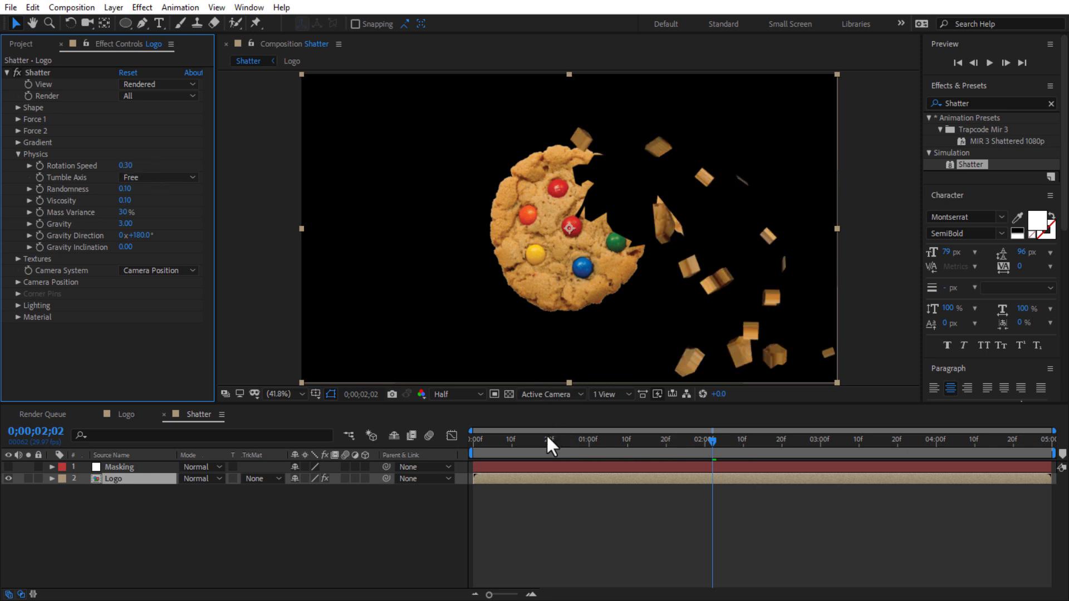
{"action": "left_click_drag", "start_coordinate": [548, 439], "coordinate": [657, 440]}
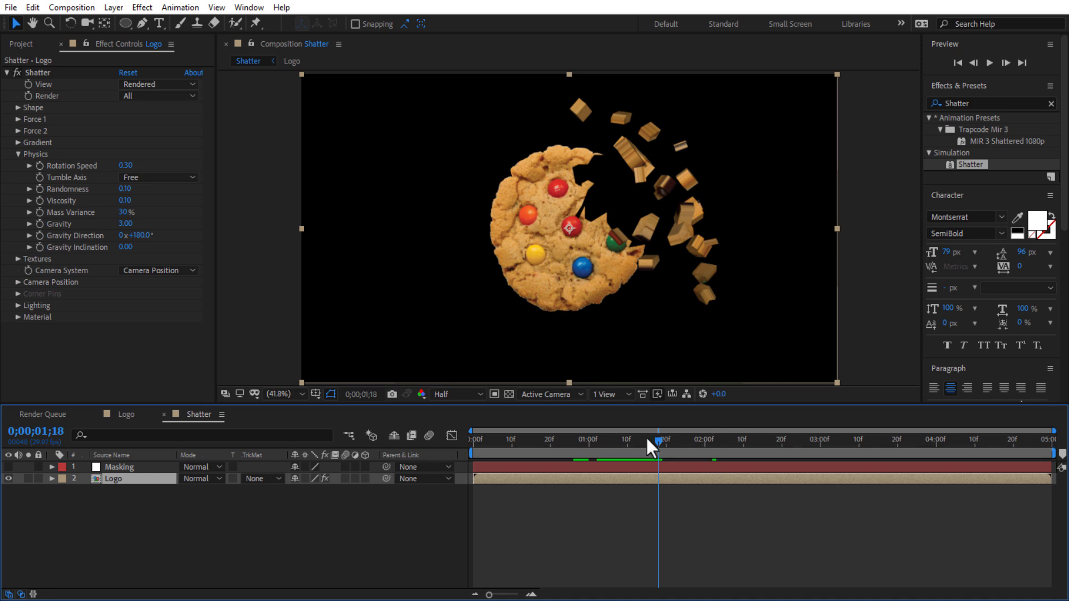
{"action": "left_click", "coordinate": [125, 189]}
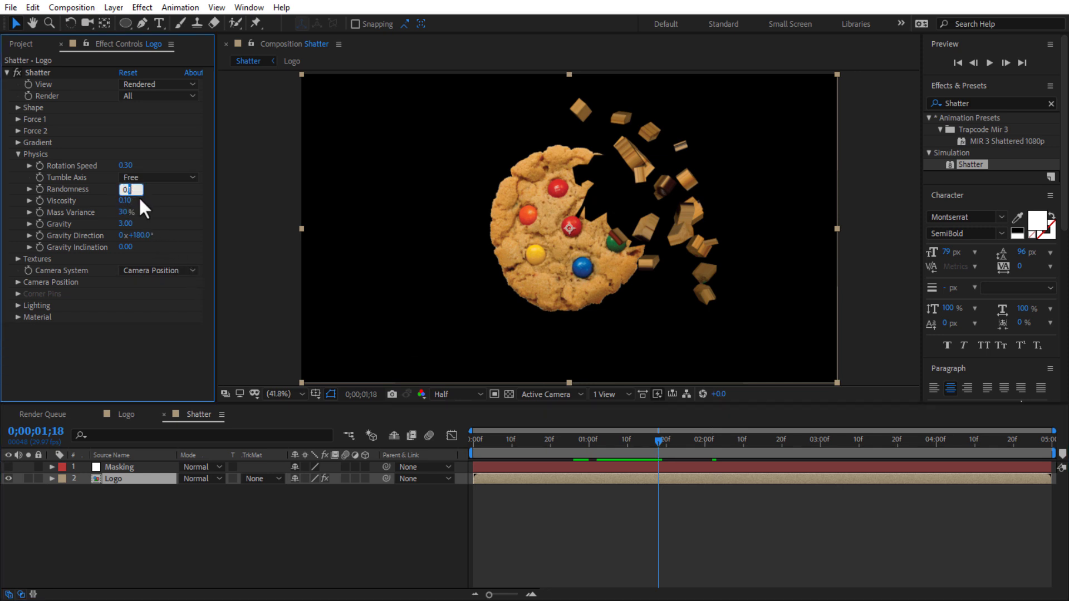
{"action": "type", "text": "2"}
{"action": "key", "text": "Return"}
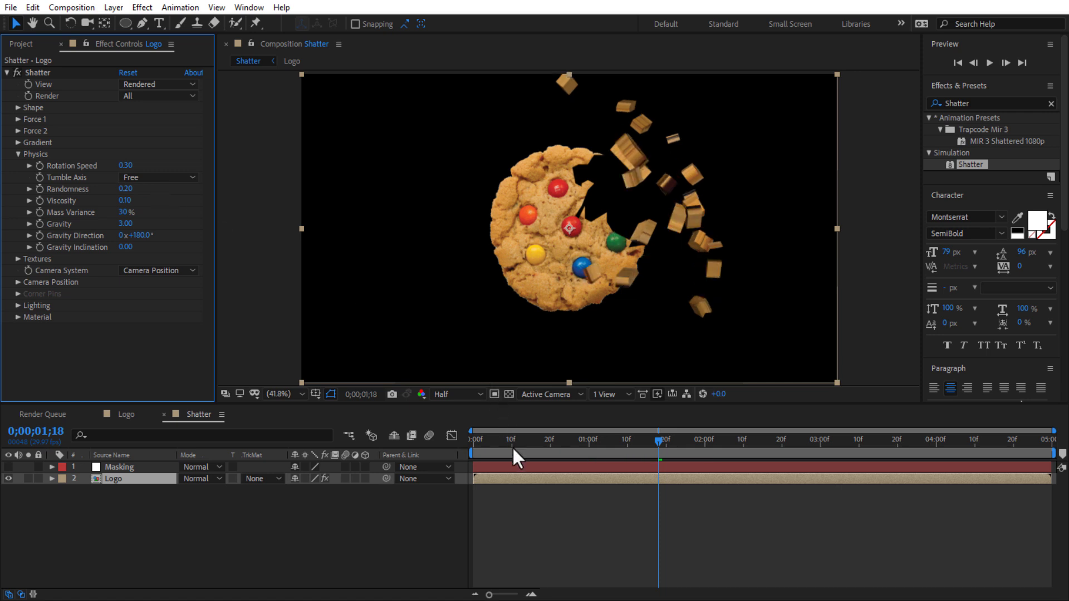
{"action": "left_click_drag", "start_coordinate": [512, 449], "coordinate": [659, 452]}
Set Viscosity to 0.50 and Gravity to 0 so pieces stop falling.
{"action": "left_click", "coordinate": [126, 200]}
{"action": "type", "text": "0."}
{"action": "type", "text": "5"}
{"action": "key", "text": "Return"}
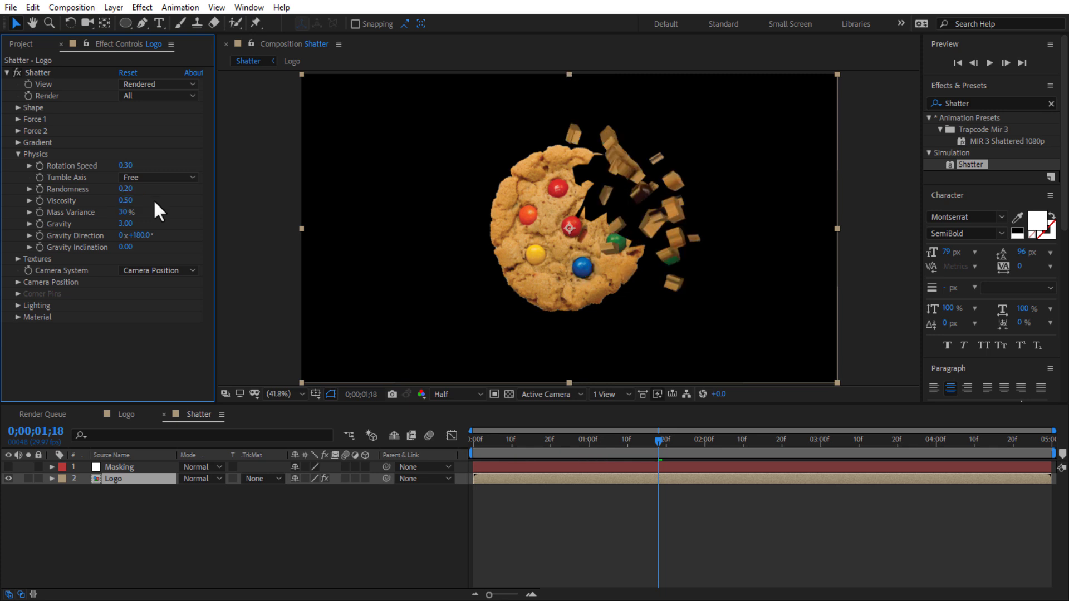
{"action": "left_click_drag", "start_coordinate": [492, 442], "coordinate": [738, 441]}
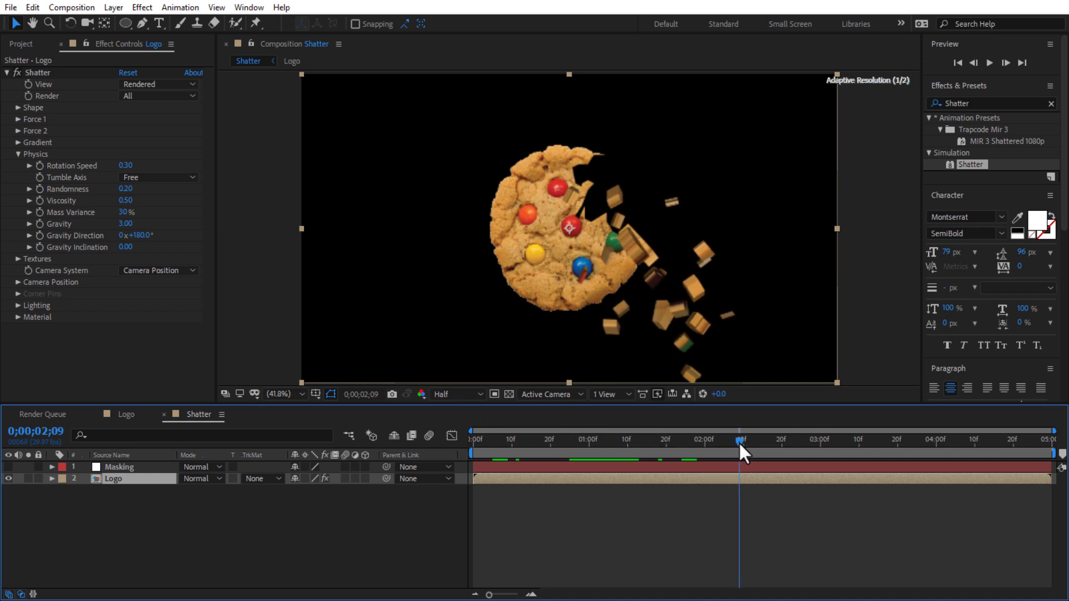
{"action": "left_click", "coordinate": [127, 225]}
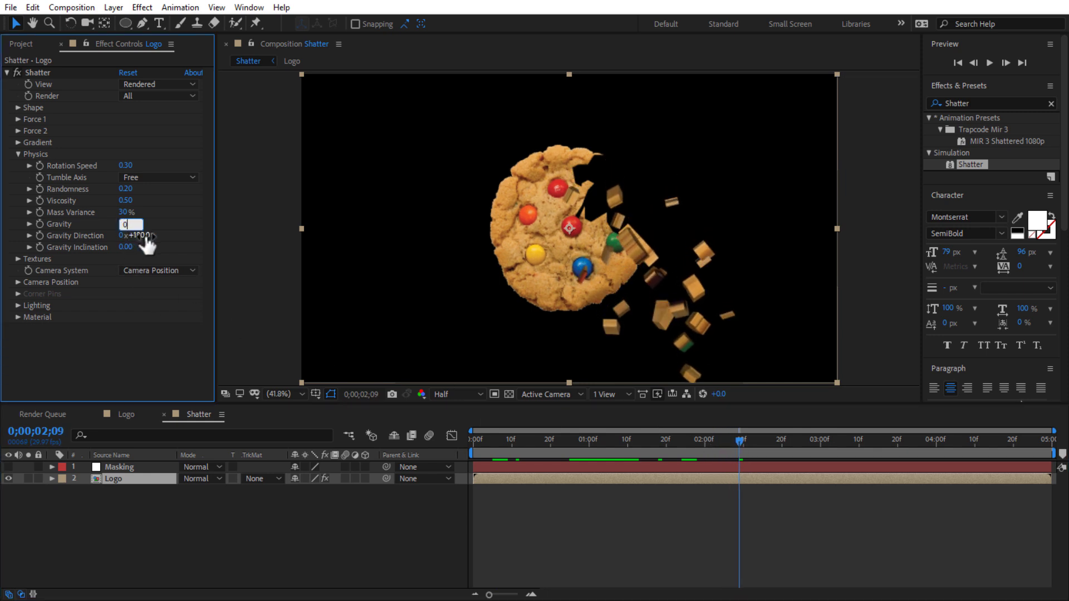
{"action": "type", "text": "0"}
{"action": "key", "text": "Return"}
{"action": "mouse_move", "coordinate": [520, 445]}
{"action": "left_mouse_down"}
{"action": "mouse_move", "coordinate": [714, 429]}
{"action": "mouse_move", "coordinate": [626, 448]}
{"action": "left_mouse_up"}
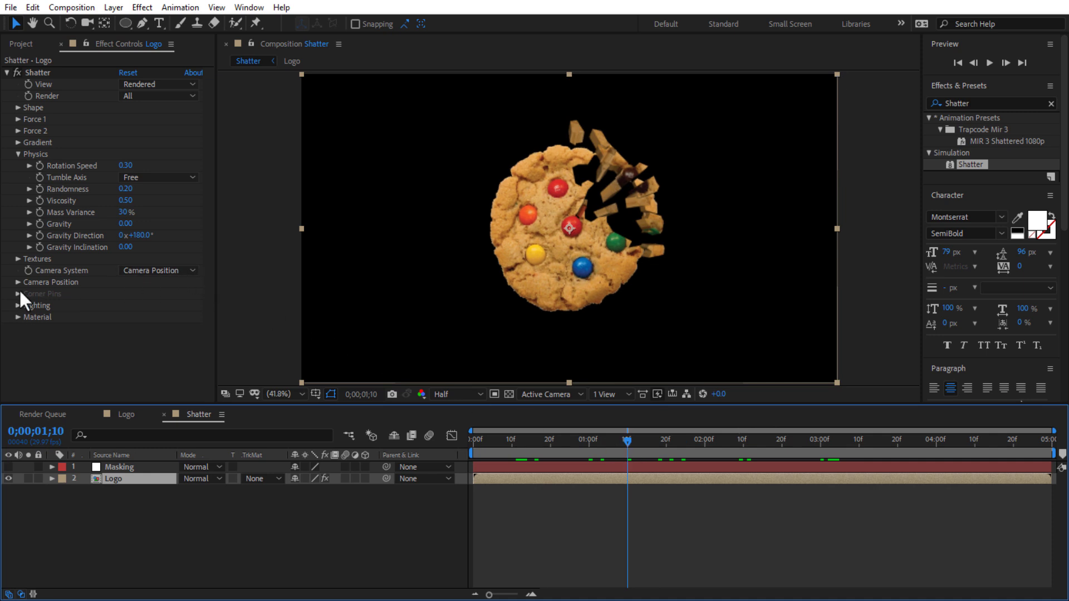
Change the Tumble Axis to XZ and scrub to review the shatter.
{"action": "left_click", "coordinate": [17, 156]}
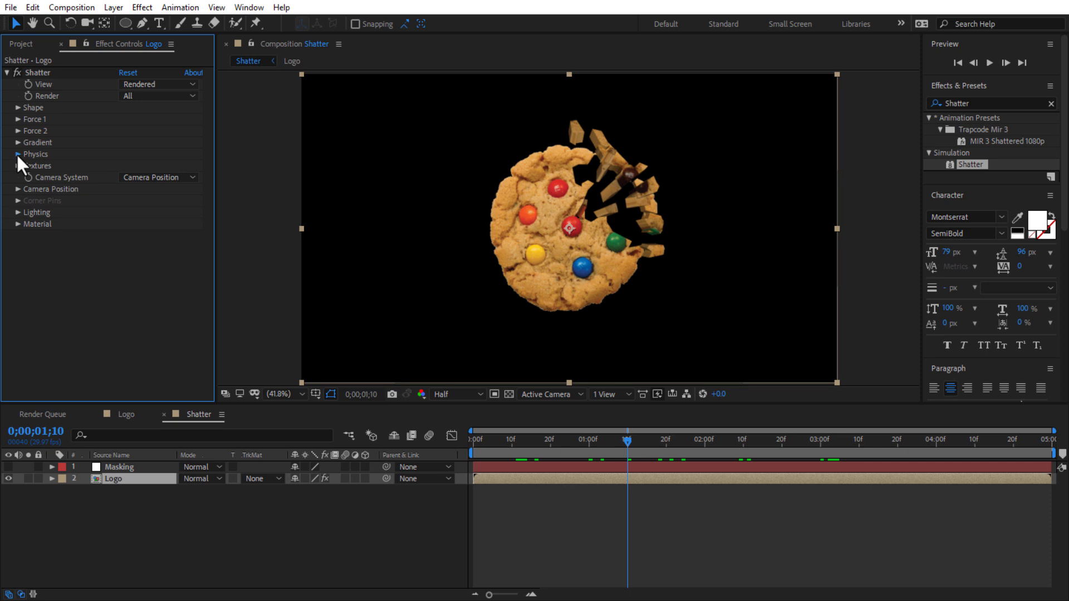
{"action": "left_click", "coordinate": [17, 154]}
{"action": "left_click", "coordinate": [159, 179]}
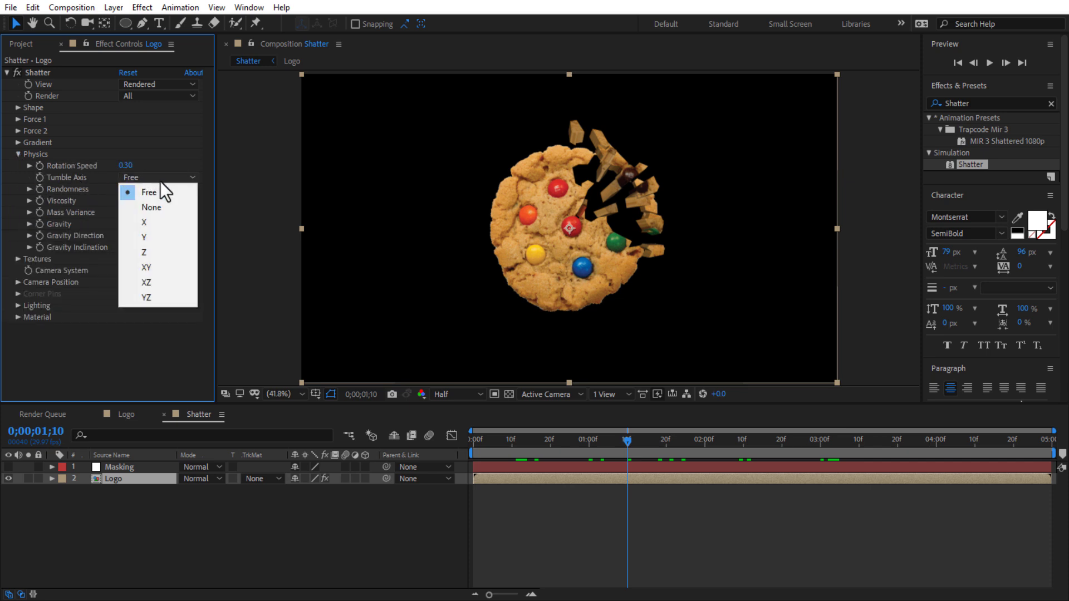
{"action": "left_click", "coordinate": [155, 284]}
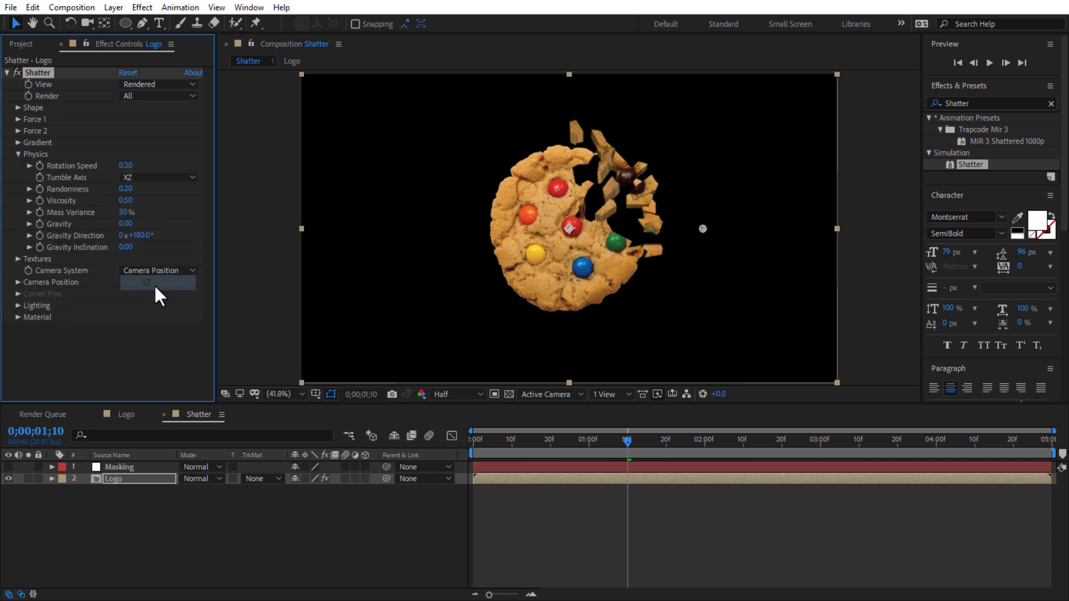
{"action": "left_click_drag", "start_coordinate": [501, 443], "coordinate": [756, 443]}
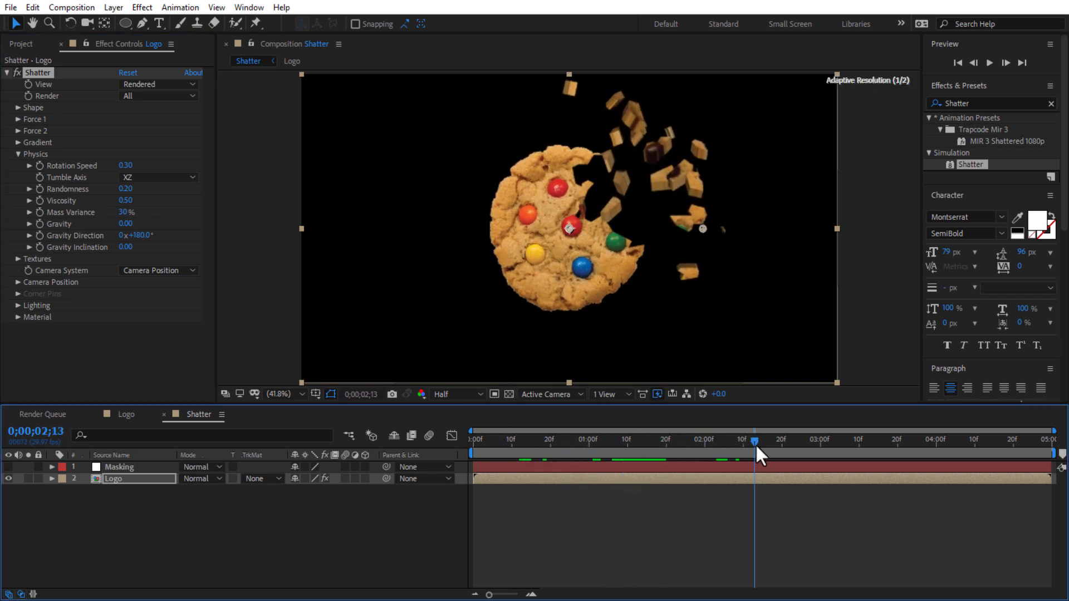
Set Shatter lighting to 0.30 intensity, 0.85 ambient light and 0 light depth.
{"action": "left_click", "coordinate": [17, 154]}
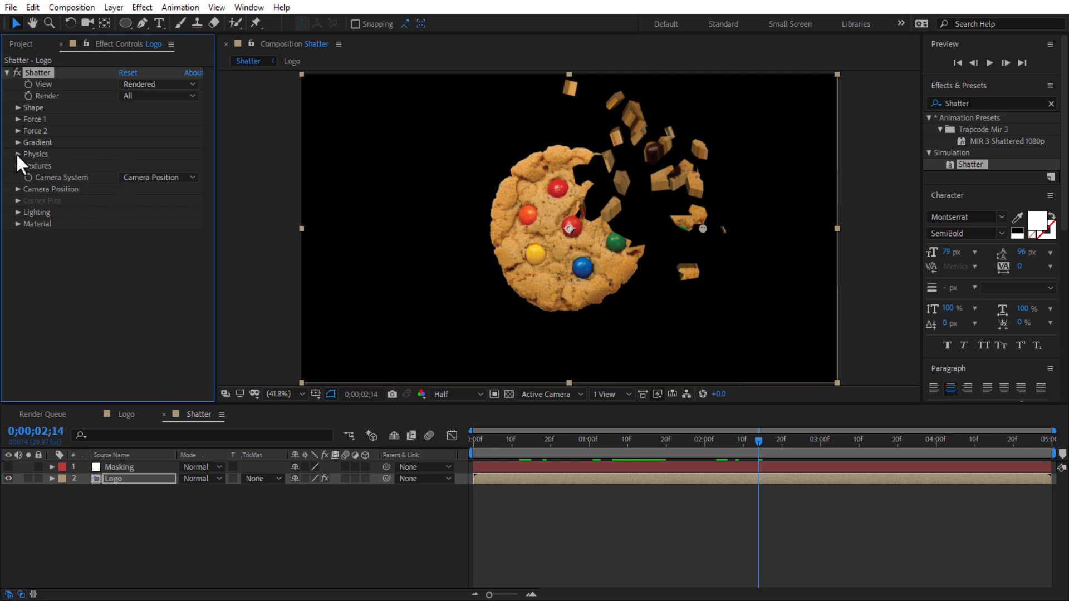
{"action": "left_click", "coordinate": [18, 213]}
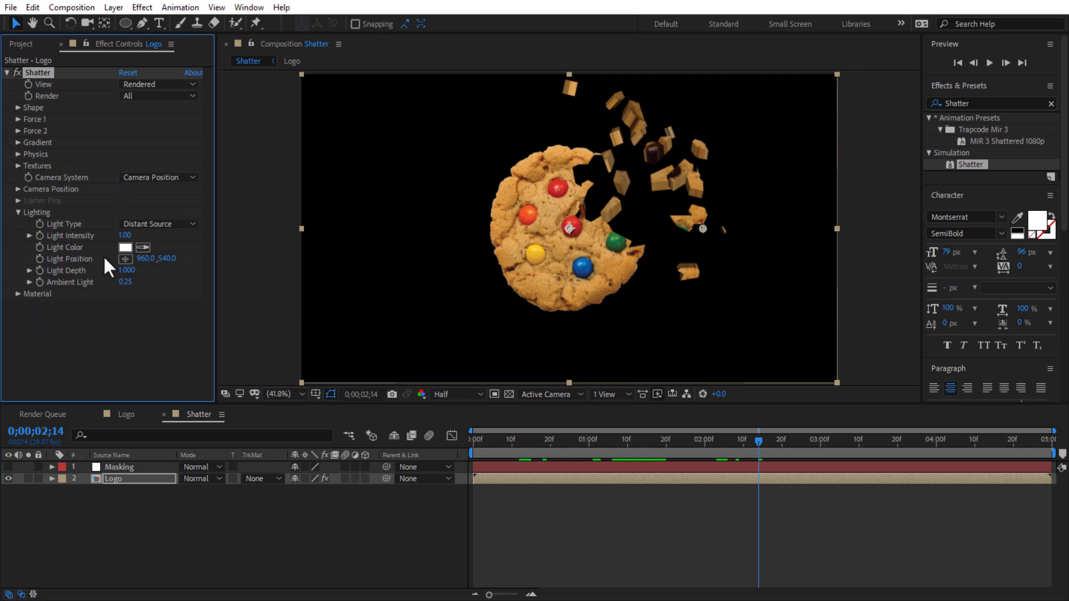
{"action": "left_click", "coordinate": [124, 235]}
{"action": "type", "text": "0.3"}
{"action": "key", "text": "Return"}
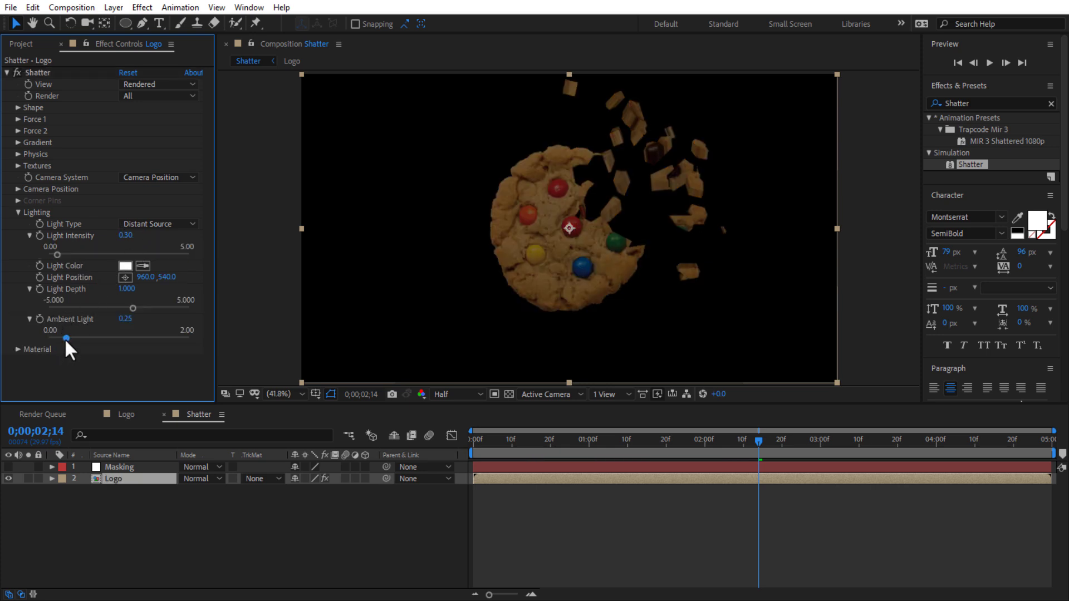
{"action": "mouse_move", "coordinate": [65, 339]}
{"action": "left_mouse_down"}
{"action": "mouse_move", "coordinate": [123, 339]}
{"action": "mouse_move", "coordinate": [108, 339]}
{"action": "left_mouse_up"}
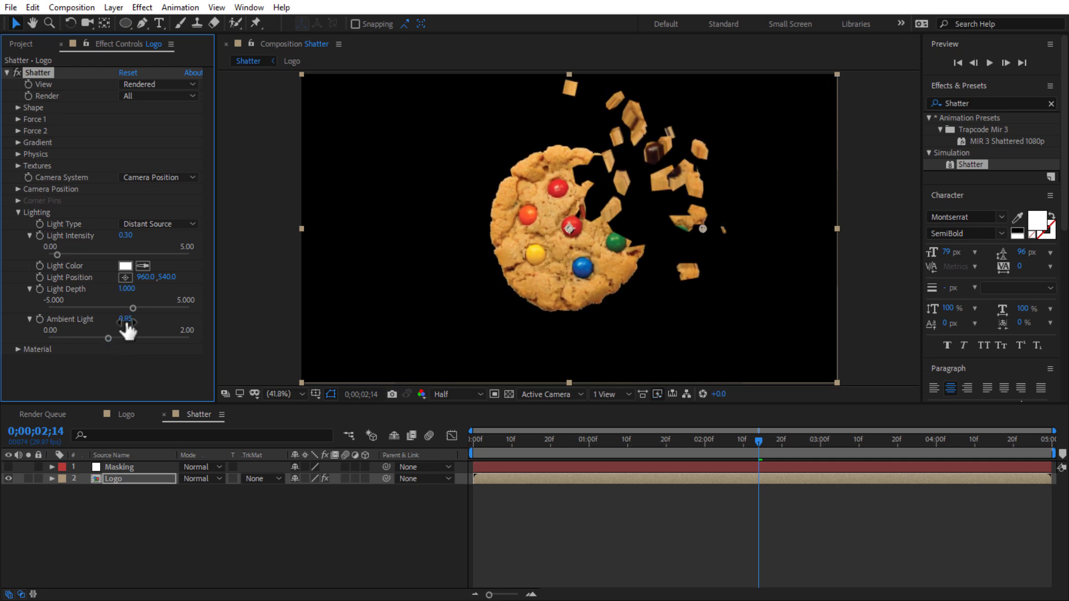
{"action": "left_click", "coordinate": [126, 289]}
{"action": "type", "text": "0"}
{"action": "key", "text": "Return"}
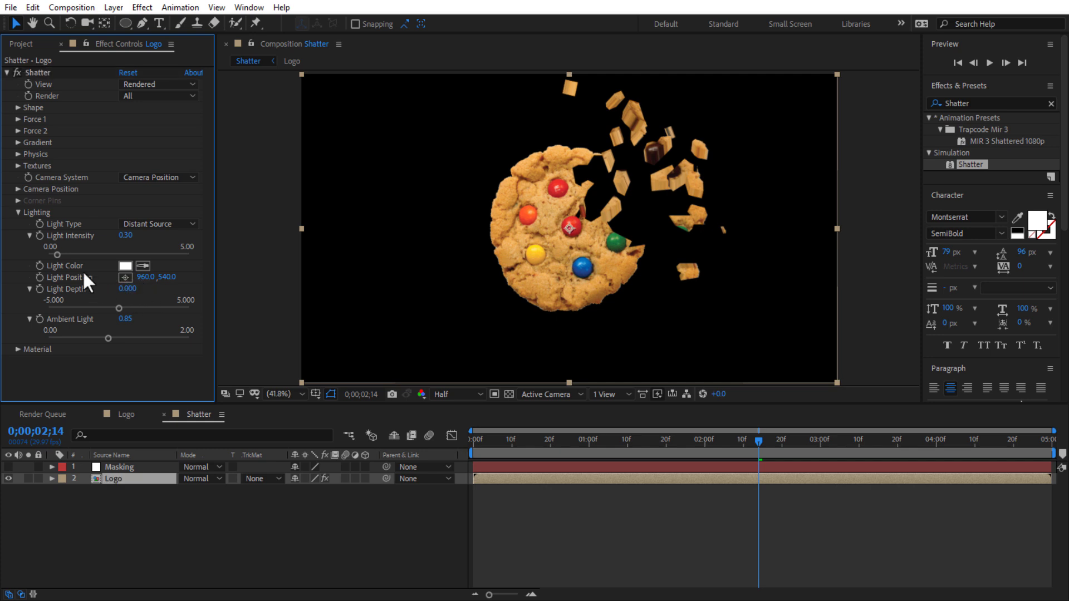
Keep Distant Source as the light type and preview the shatter from the start.
{"action": "left_click", "coordinate": [139, 226]}
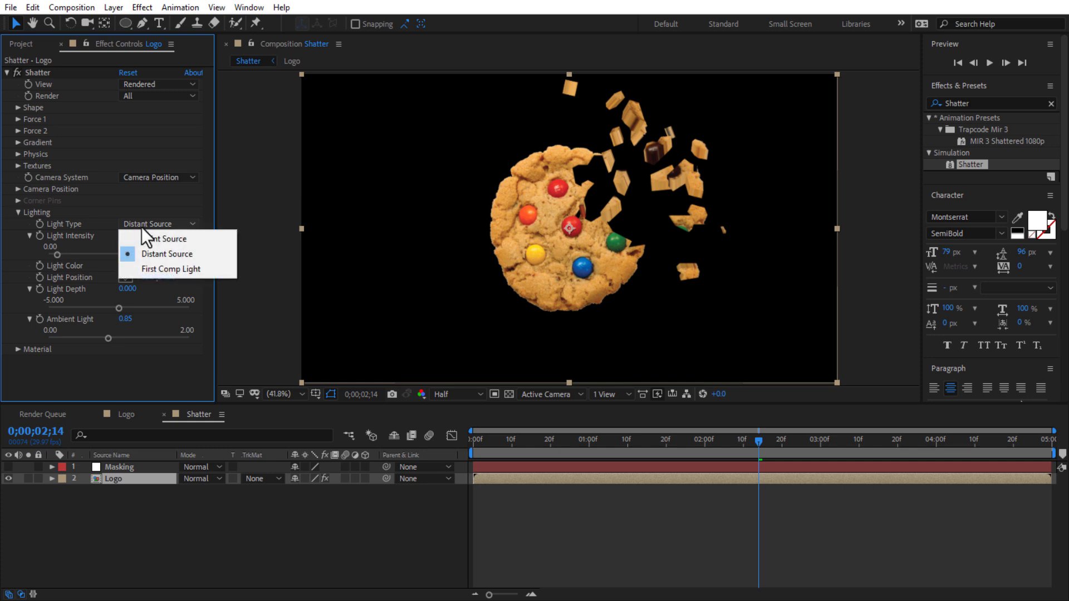
{"action": "left_click", "coordinate": [148, 255]}
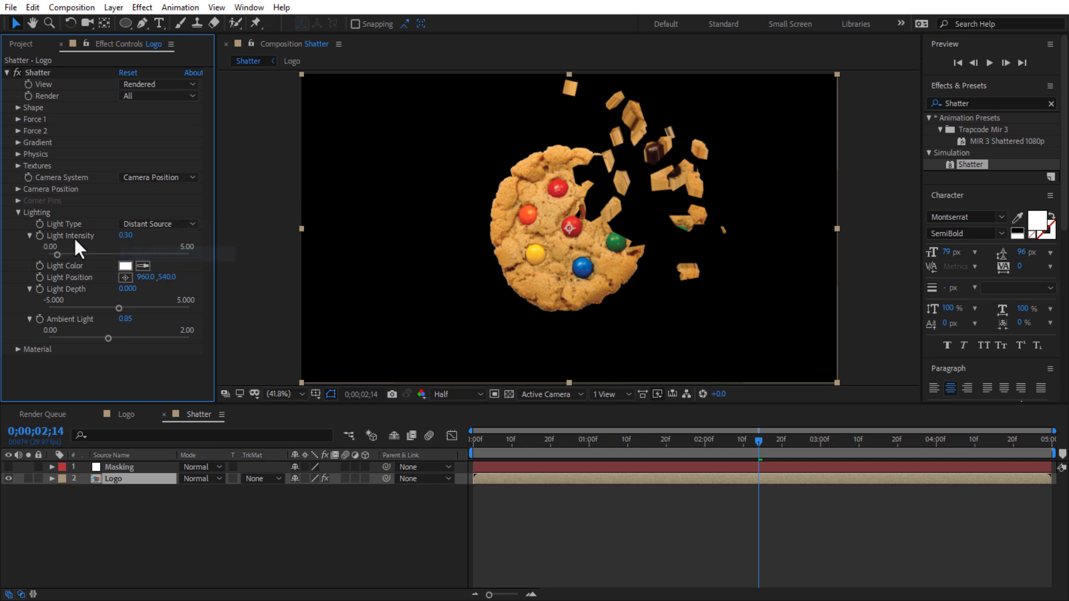
{"action": "left_click", "coordinate": [19, 218]}
{"action": "mouse_move", "coordinate": [512, 439]}
{"action": "left_mouse_down"}
{"action": "mouse_move", "coordinate": [702, 446]}
{"action": "mouse_move", "coordinate": [465, 432]}
{"action": "left_mouse_up"}
{"action": "key", "text": "space"}
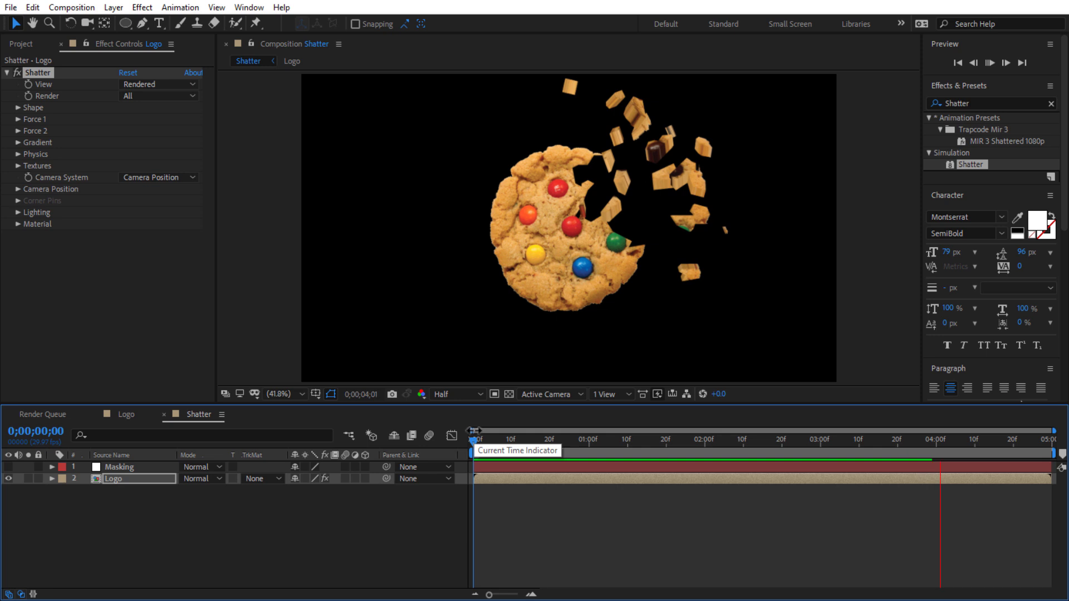
Stop the preview and duplicate the Logo layer with Ctrl+D.
{"action": "key", "text": "space"}
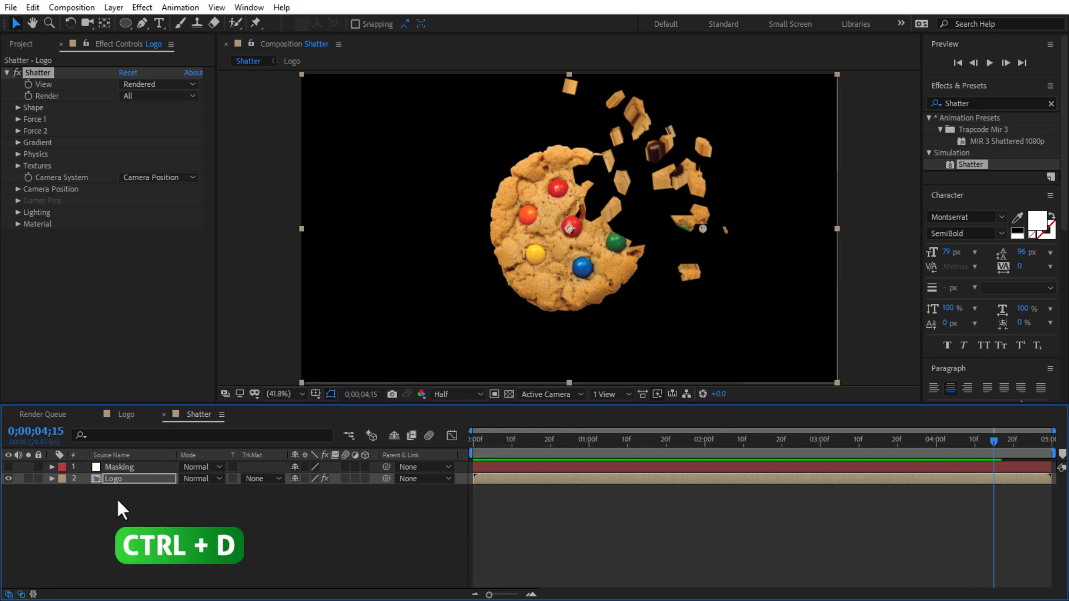
{"action": "left_click", "coordinate": [109, 502]}
{"action": "left_click", "coordinate": [110, 477]}
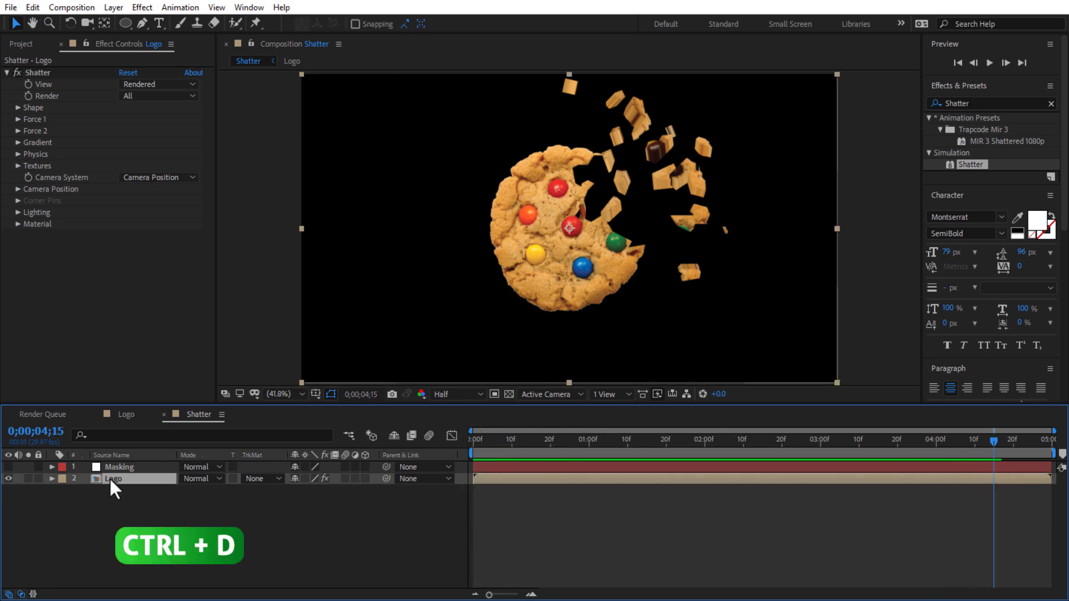
{"action": "key", "text": "ctrl+d"}
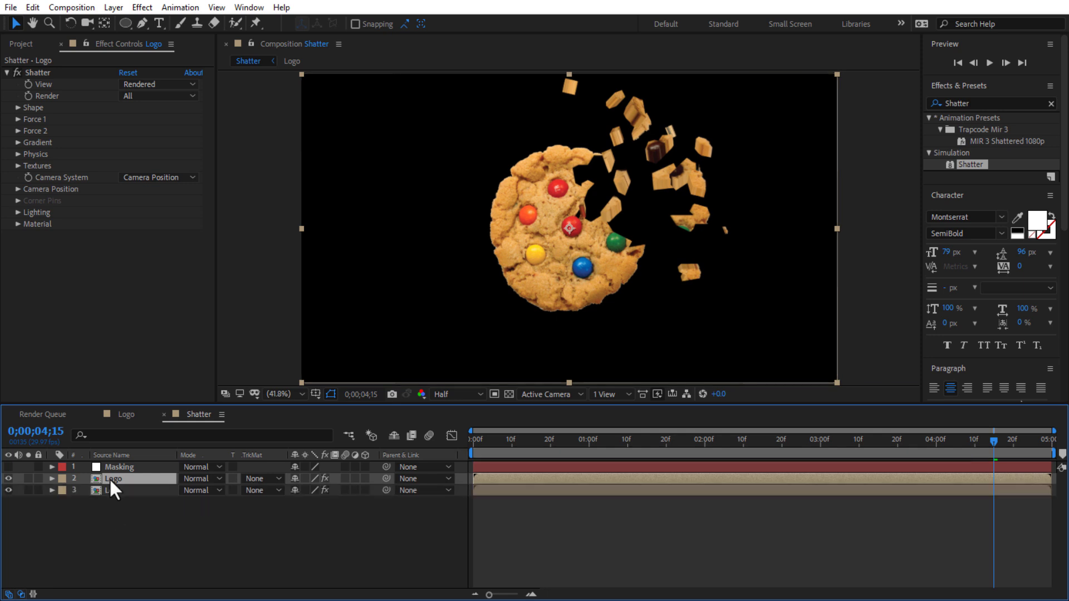
Rename the bottom layer Logo 1 and the middle layer Logo 2, then select Logo 2.
{"action": "right_click", "coordinate": [116, 488]}
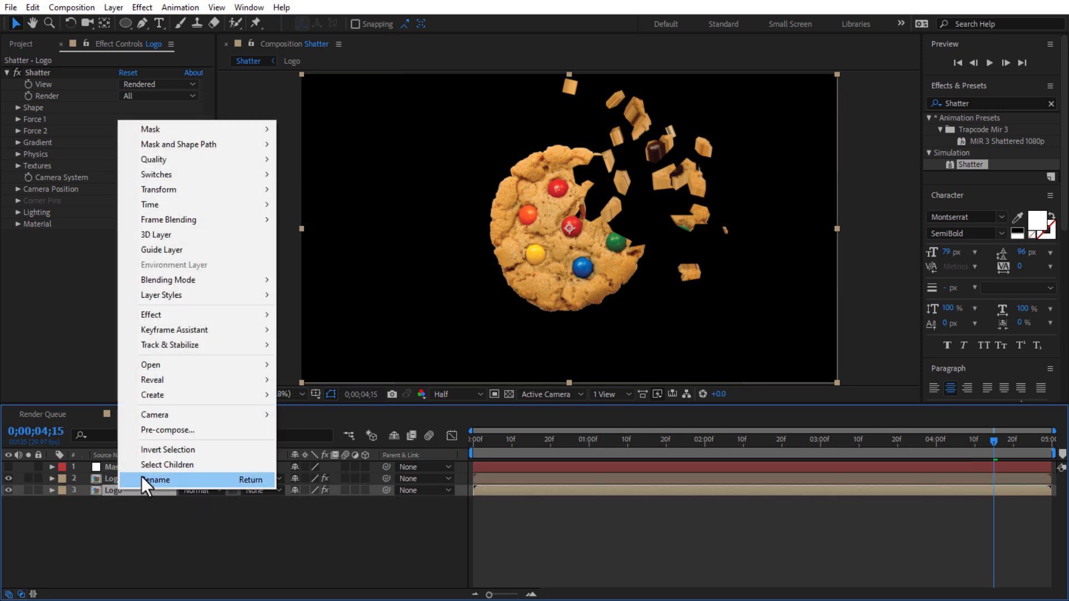
{"action": "left_click", "coordinate": [142, 477]}
{"action": "left_click", "coordinate": [128, 489]}
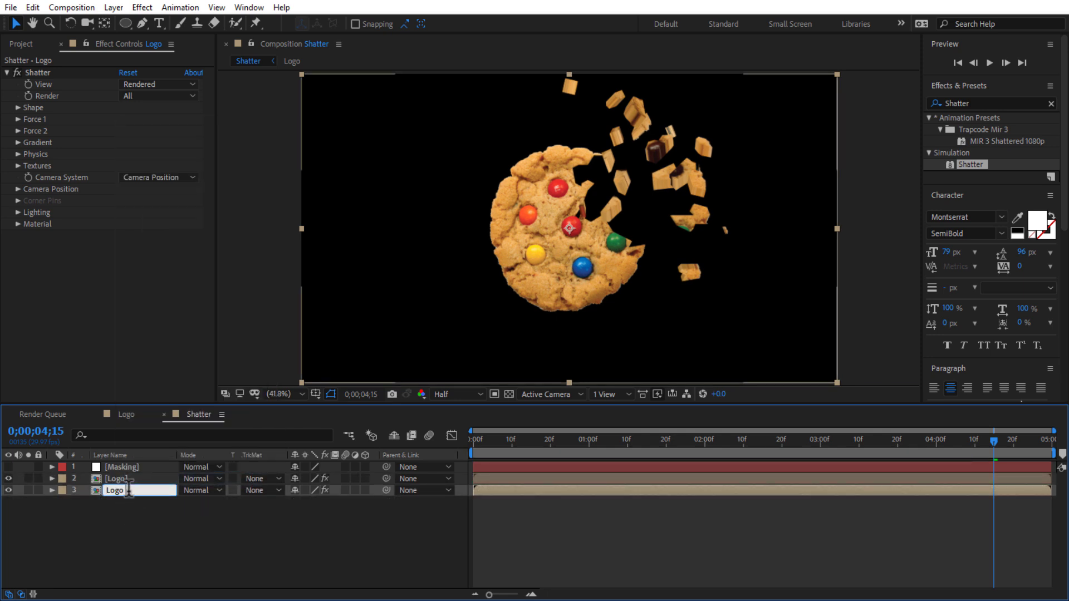
{"action": "type", "text": " 1"}
{"action": "key", "text": "Return"}
{"action": "right_click", "coordinate": [132, 480]}
{"action": "left_click", "coordinate": [149, 472]}
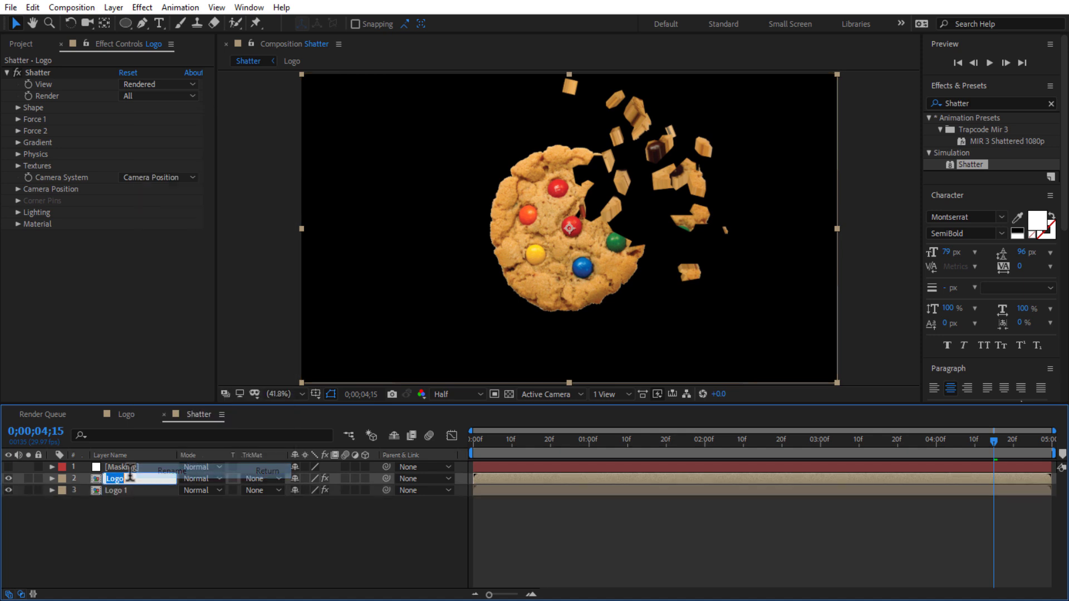
{"action": "left_click", "coordinate": [129, 476]}
{"action": "type", "text": "2"}
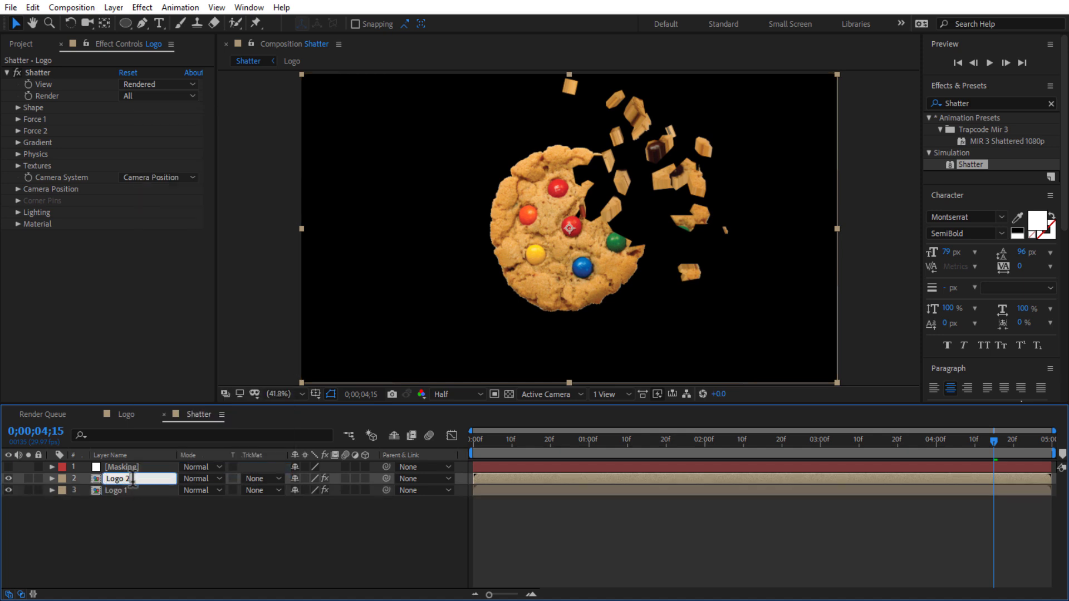
{"action": "left_click", "coordinate": [147, 489]}
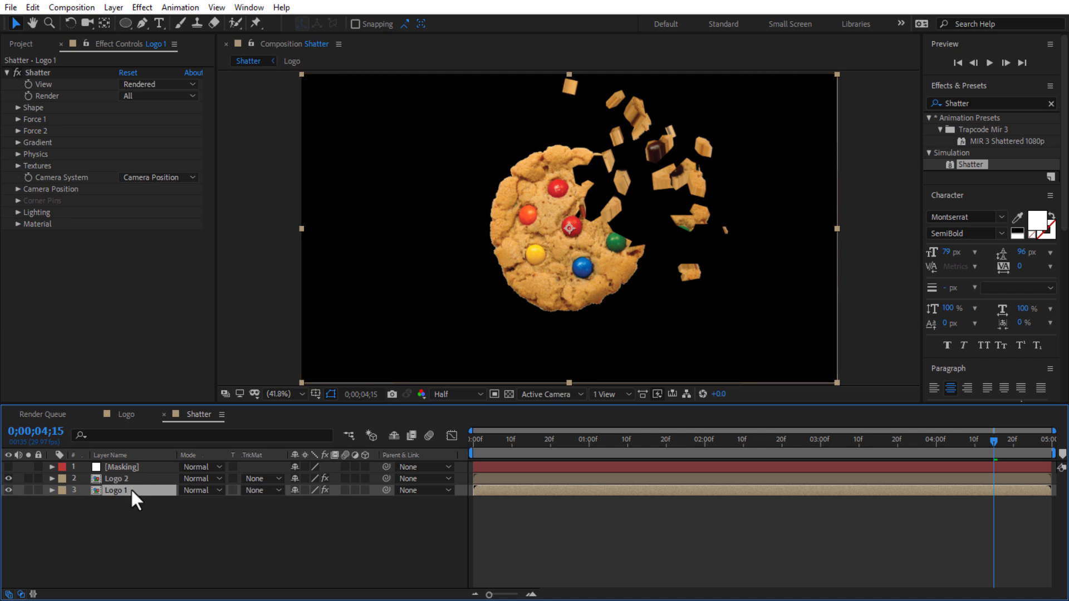
{"action": "left_click", "coordinate": [128, 478]}
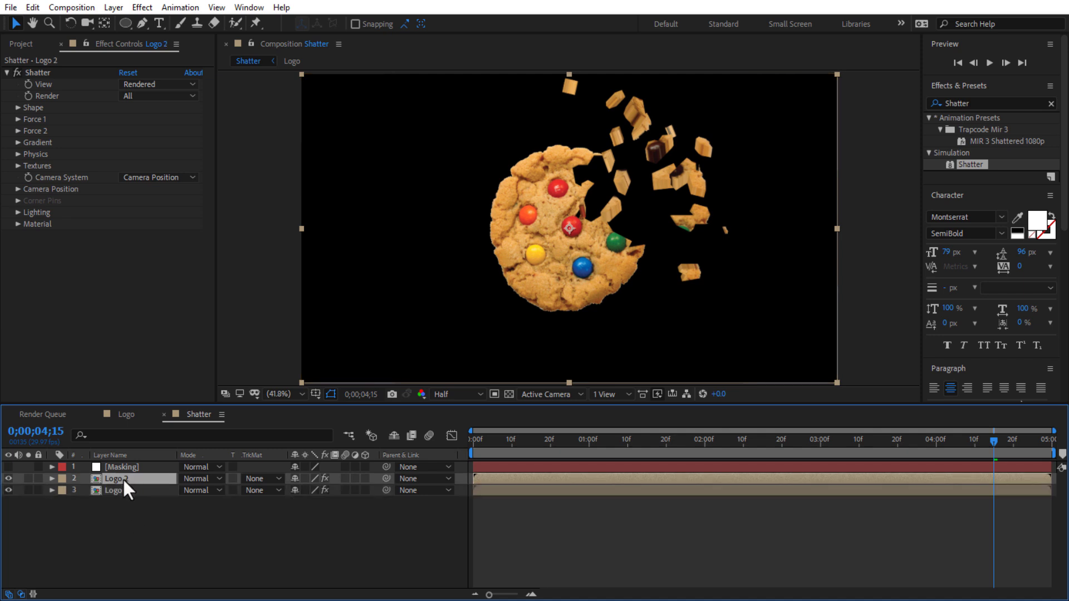
Give Logo 2's Shatter 200 Repetitions and 0 Extrusion Depth, then preview the crumbs.
{"action": "left_click", "coordinate": [14, 108]}
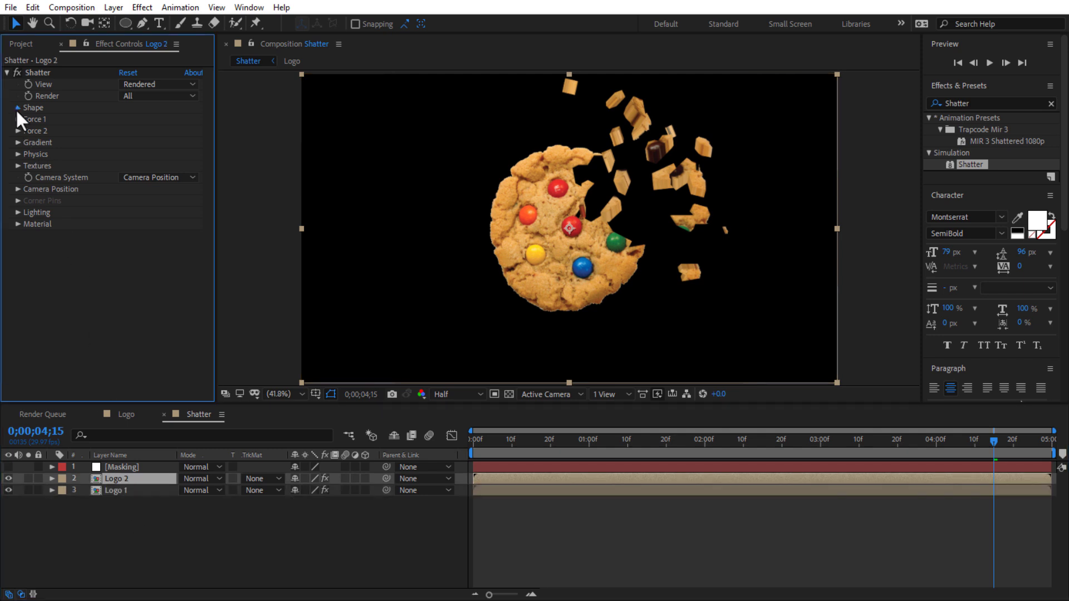
{"action": "left_click", "coordinate": [129, 154]}
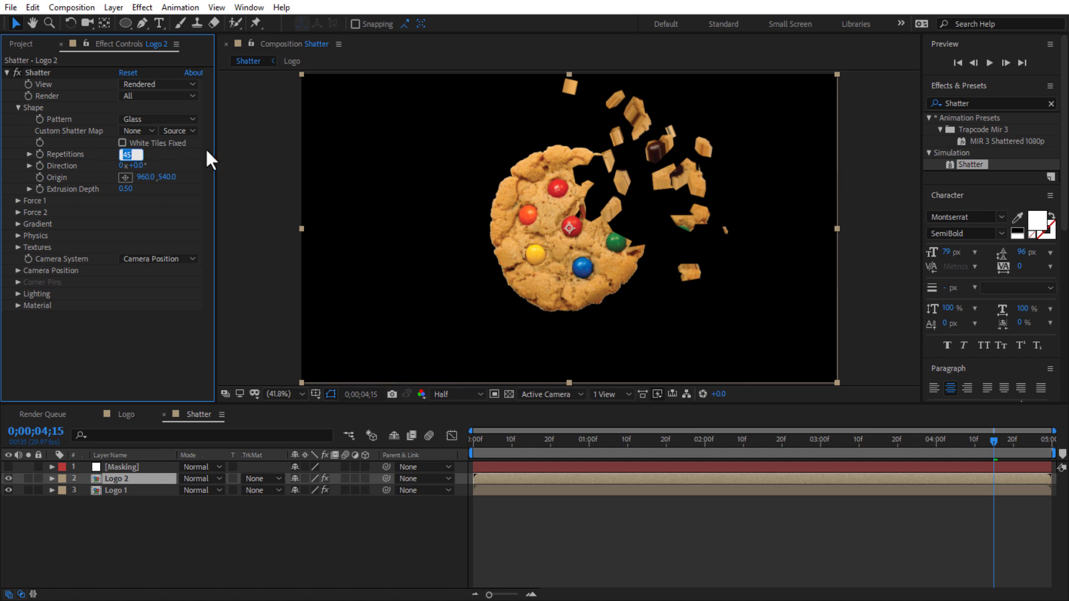
{"action": "type", "text": "200"}
{"action": "key", "text": "Return"}
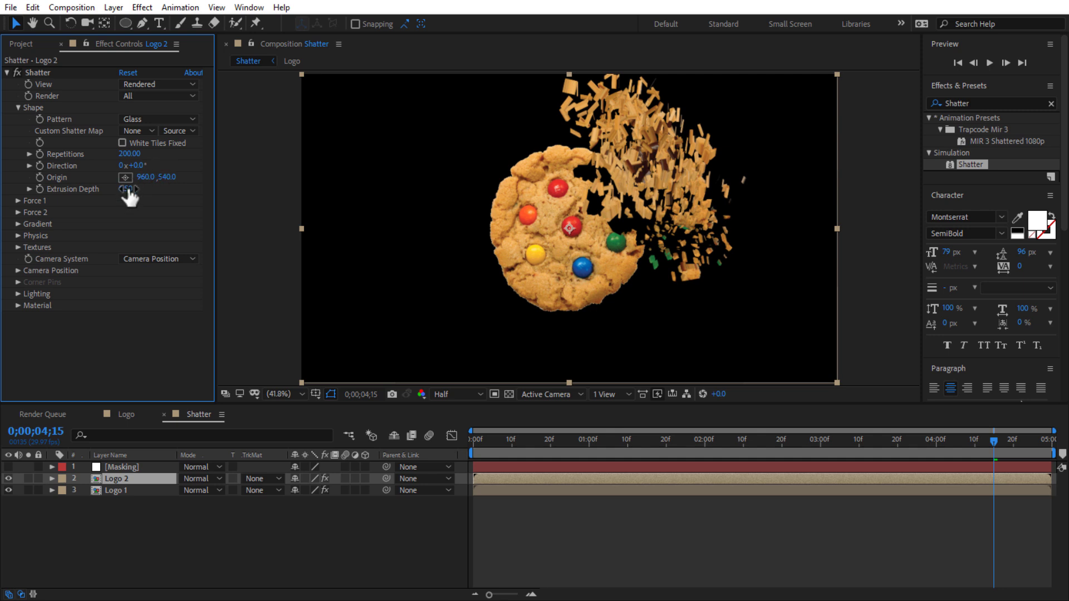
{"action": "type", "text": "0"}
{"action": "key", "text": "Return"}
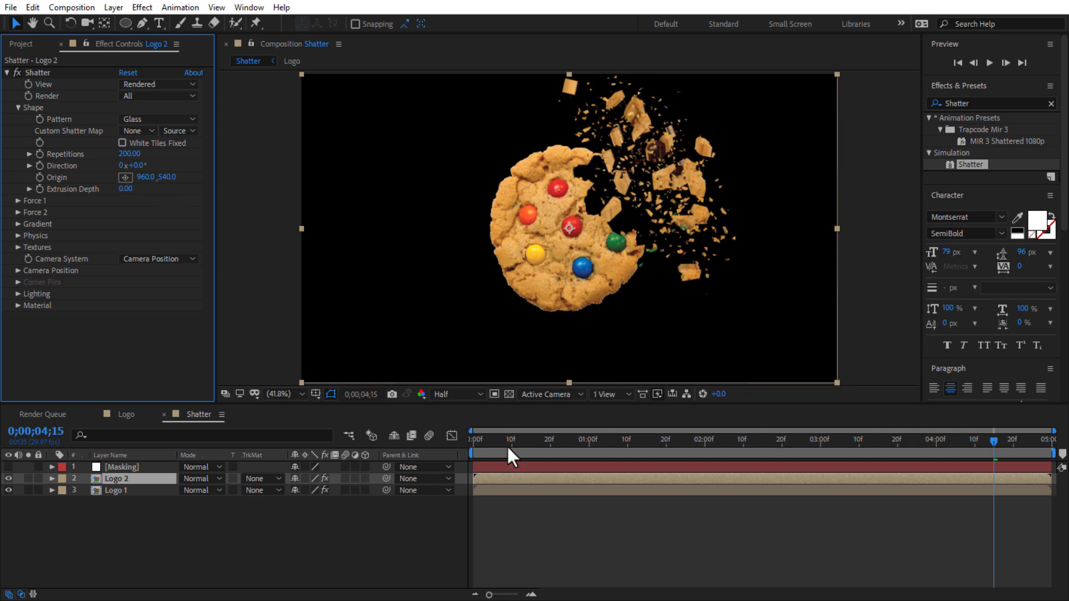
{"action": "left_click", "coordinate": [506, 445]}
{"action": "key", "text": "space"}
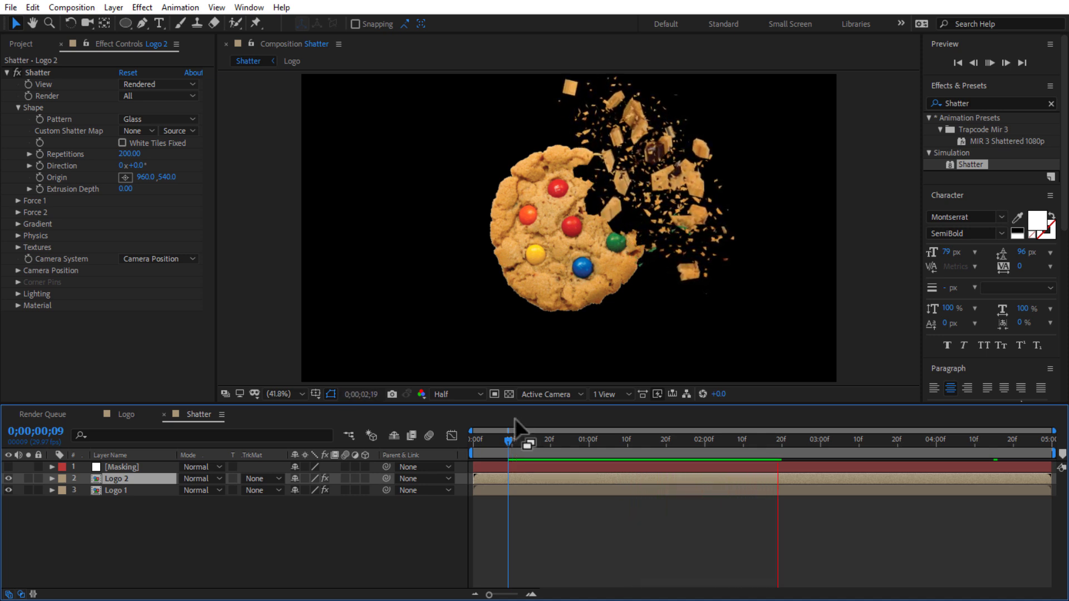
{"action": "key", "text": "space"}
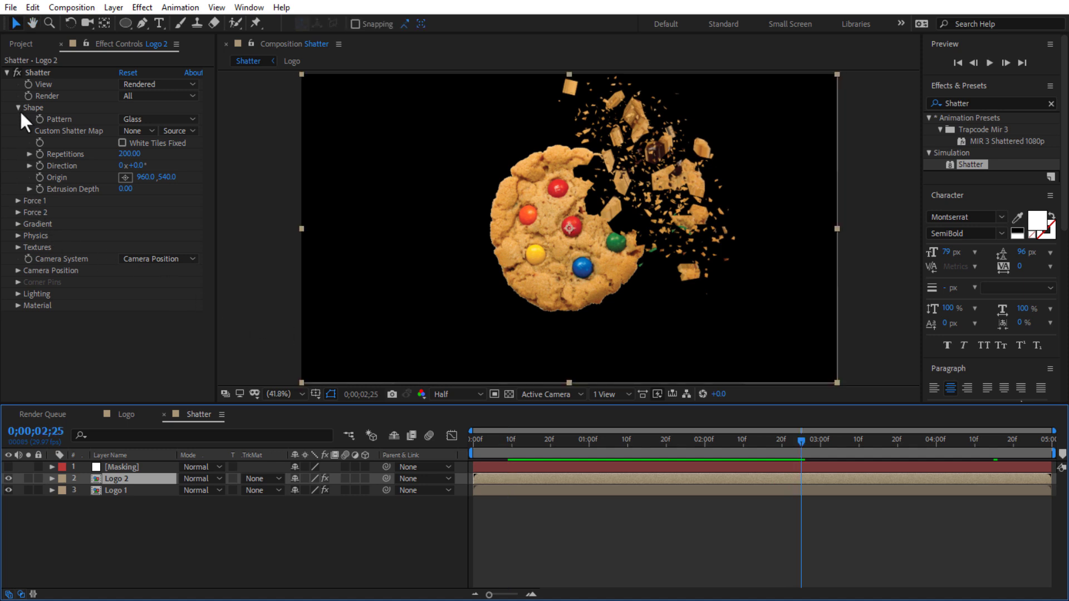
Set Logo 2's Shatter Randomness to 0.50 and Viscosity to 0.60, preview, then select Masking.
{"action": "left_click", "coordinate": [18, 108]}
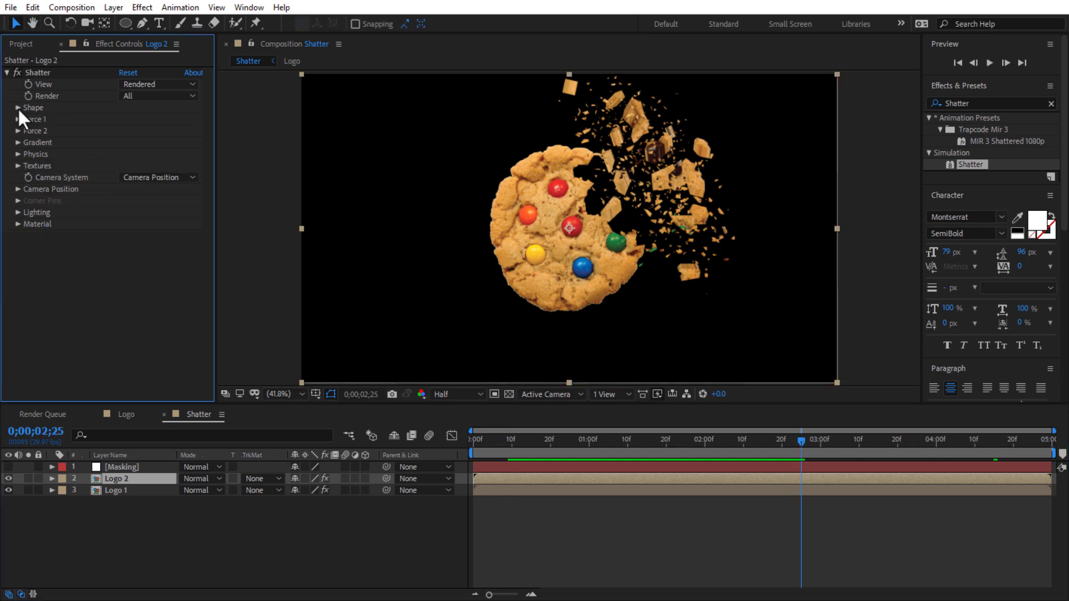
{"action": "left_click", "coordinate": [18, 155]}
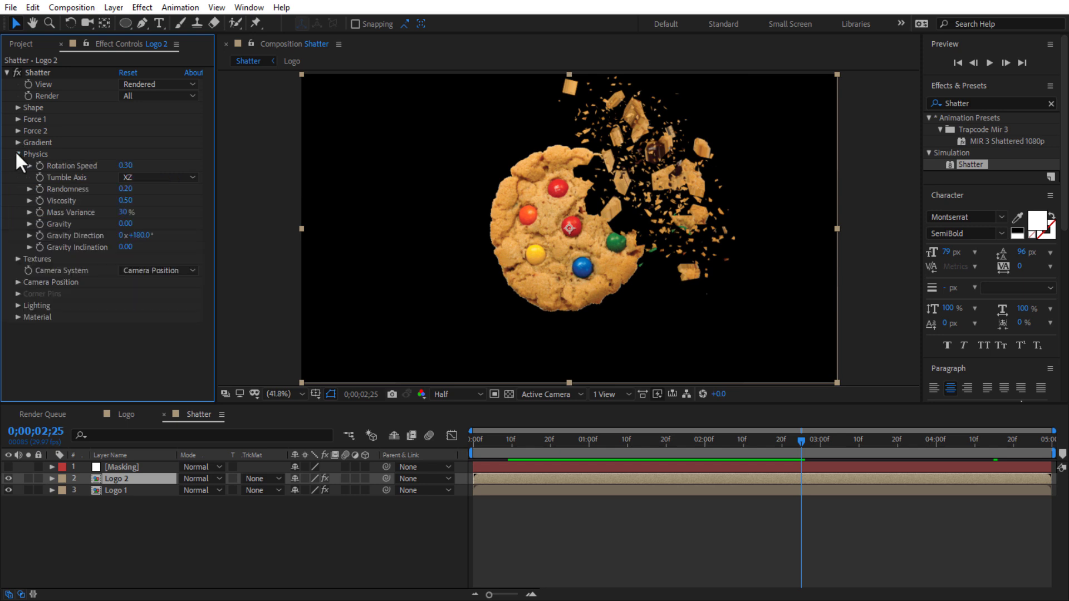
{"action": "left_click", "coordinate": [125, 189]}
{"action": "left_click_drag", "start_coordinate": [127, 195], "coordinate": [133, 197]}
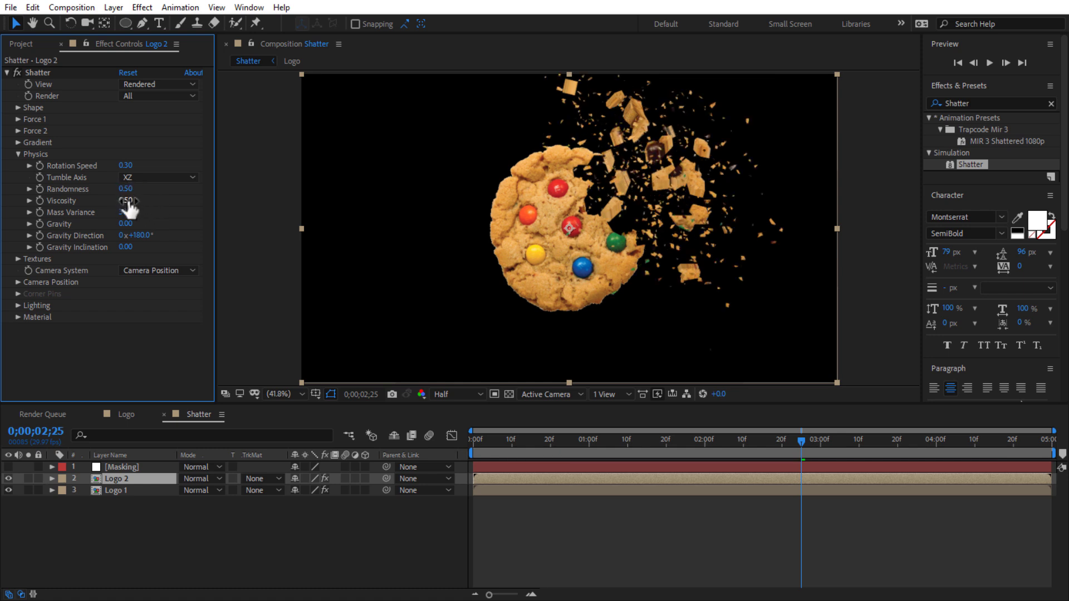
{"action": "left_click", "coordinate": [125, 200]}
{"action": "type", "text": "0.5"}
{"action": "key", "text": "Return"}
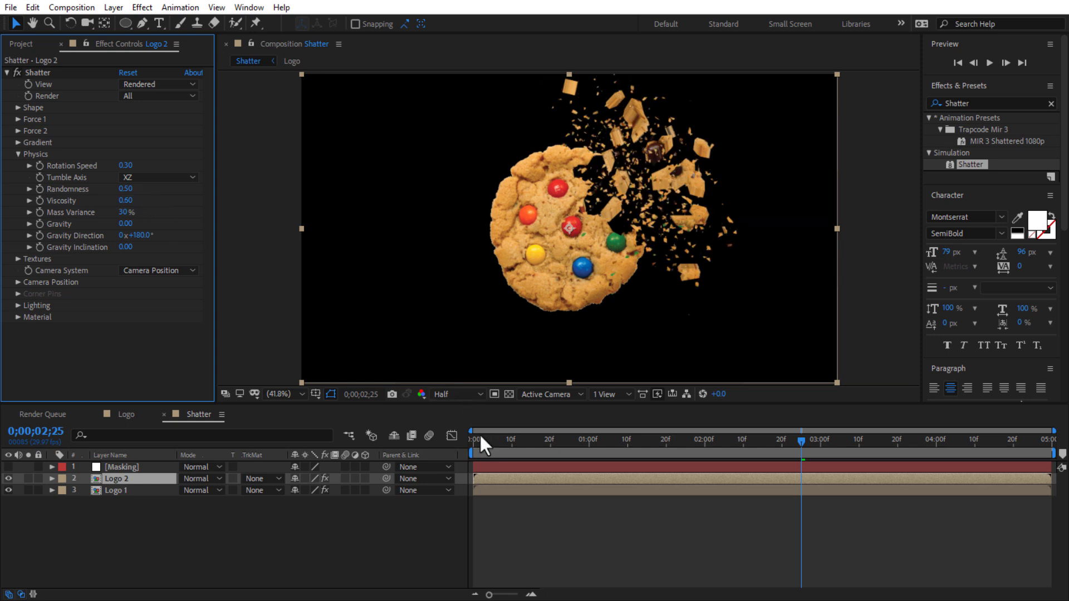
{"action": "mouse_move", "coordinate": [481, 437]}
{"action": "left_mouse_down"}
{"action": "mouse_move", "coordinate": [599, 459]}
{"action": "mouse_move", "coordinate": [566, 450]}
{"action": "left_mouse_up"}
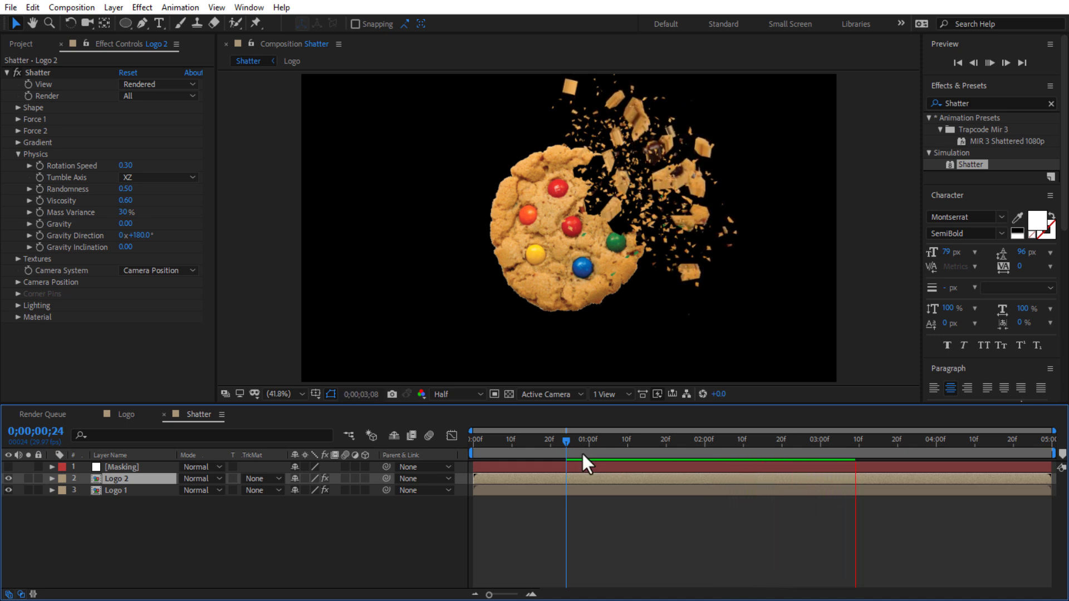
{"action": "key", "text": "space"}
{"action": "left_click", "coordinate": [18, 154]}
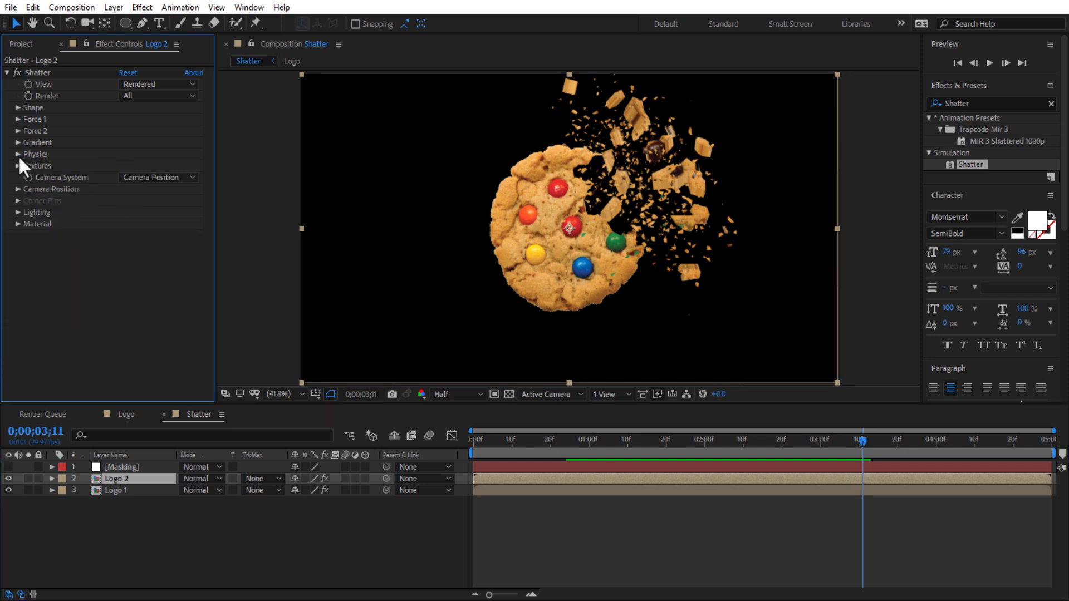
{"action": "type", "text": "wiggle"}
{"action": "left_click", "coordinate": [124, 470]}
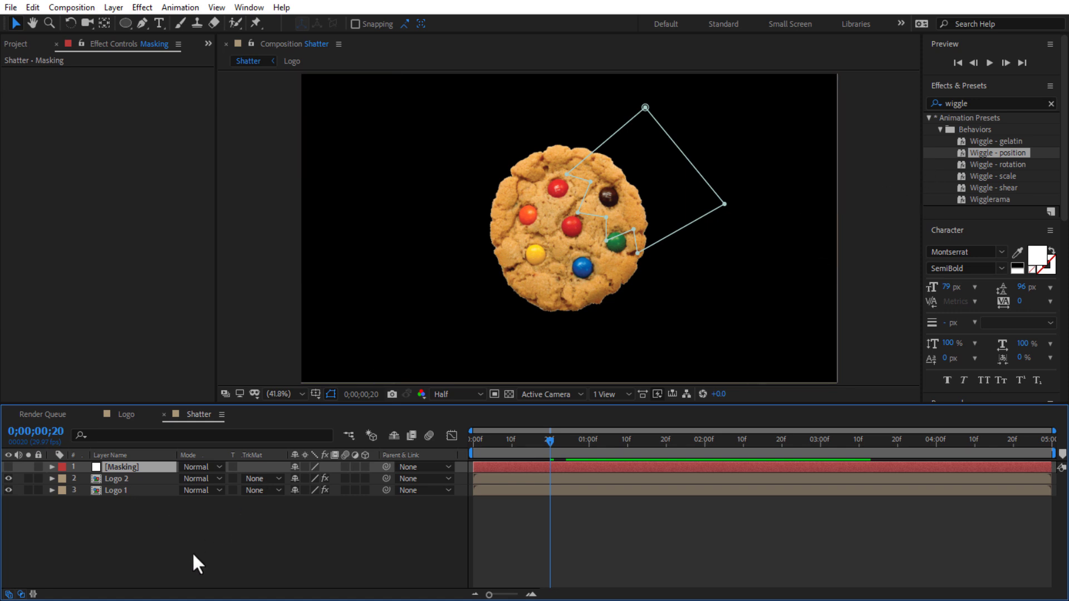
Add a new adjustment layer to the Shatter comp.
{"action": "right_click", "coordinate": [172, 536]}
{"action": "mouse_move", "coordinate": [231, 388]}
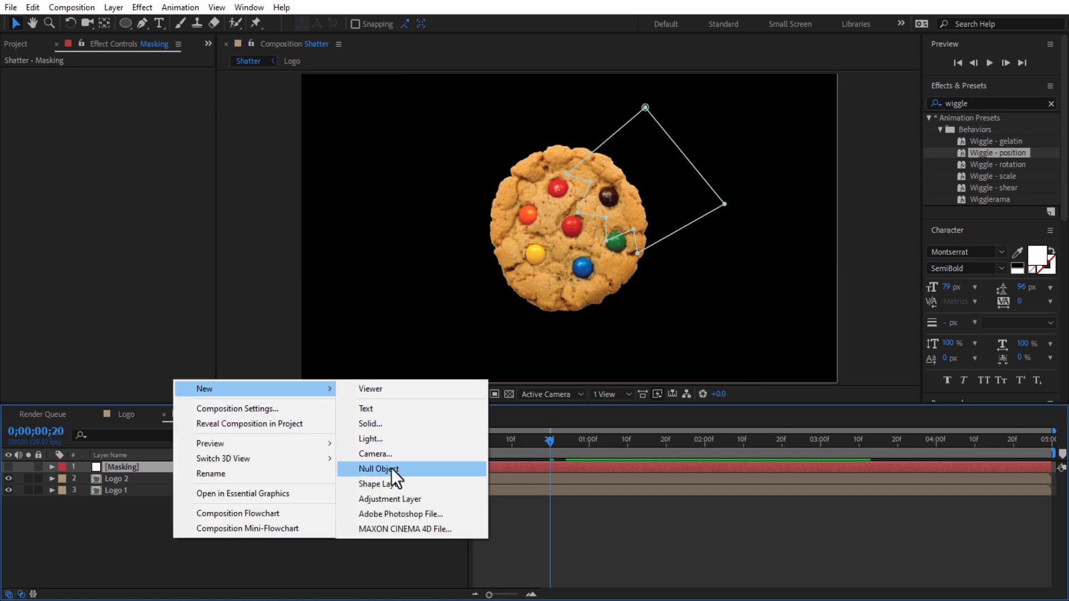
{"action": "left_click", "coordinate": [385, 499]}
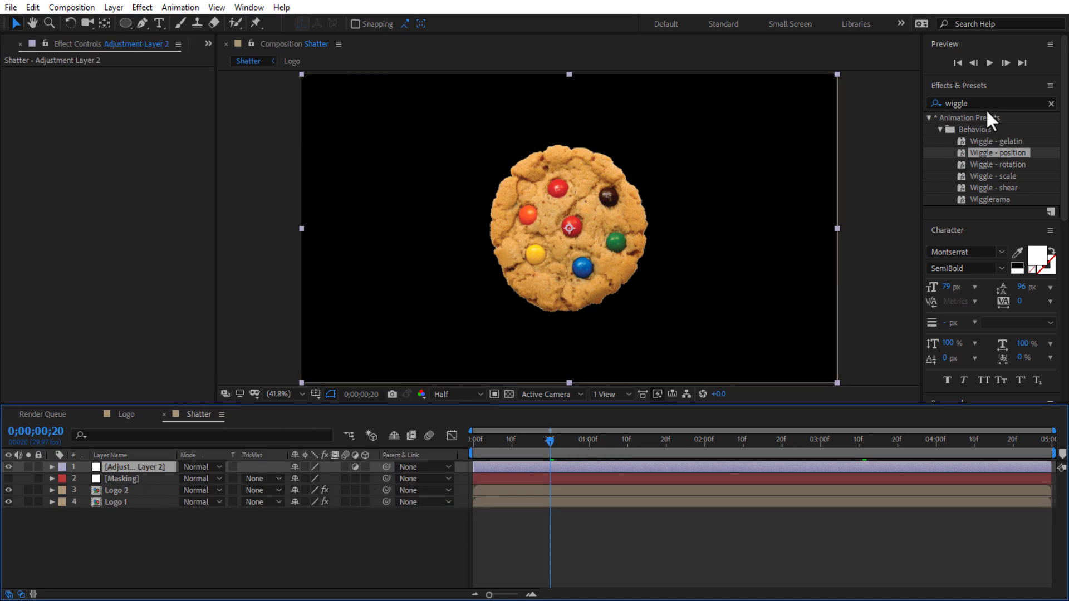
Search Effects & Presets for 'wiggle' and apply Wiggle - position to the adjustment layer.
{"action": "left_click", "coordinate": [1049, 104]}
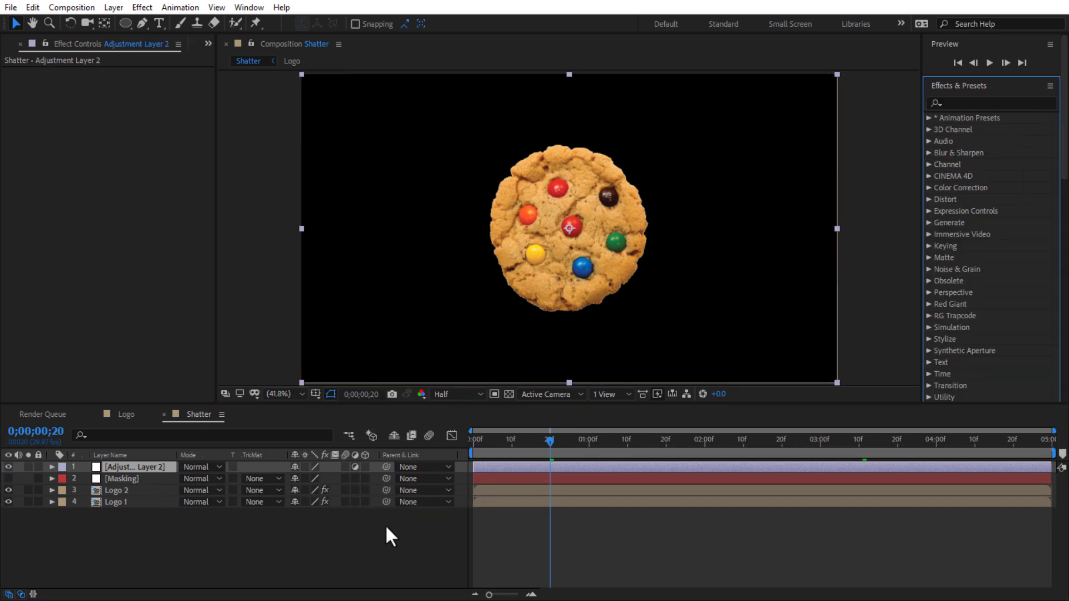
{"action": "left_click", "coordinate": [987, 101]}
{"action": "type", "text": "wigg"}
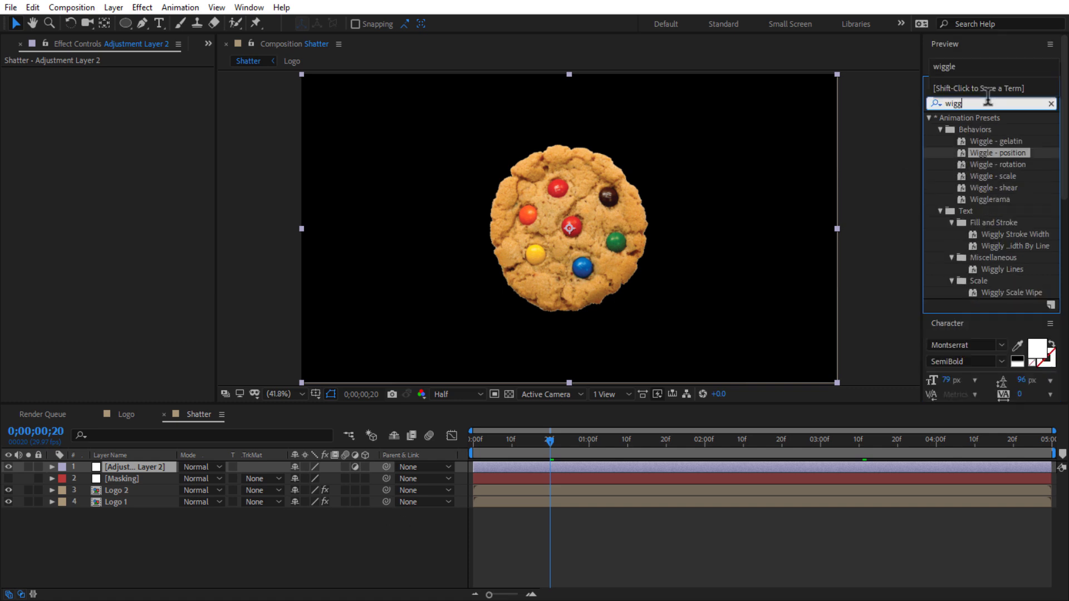
{"action": "type", "text": "le"}
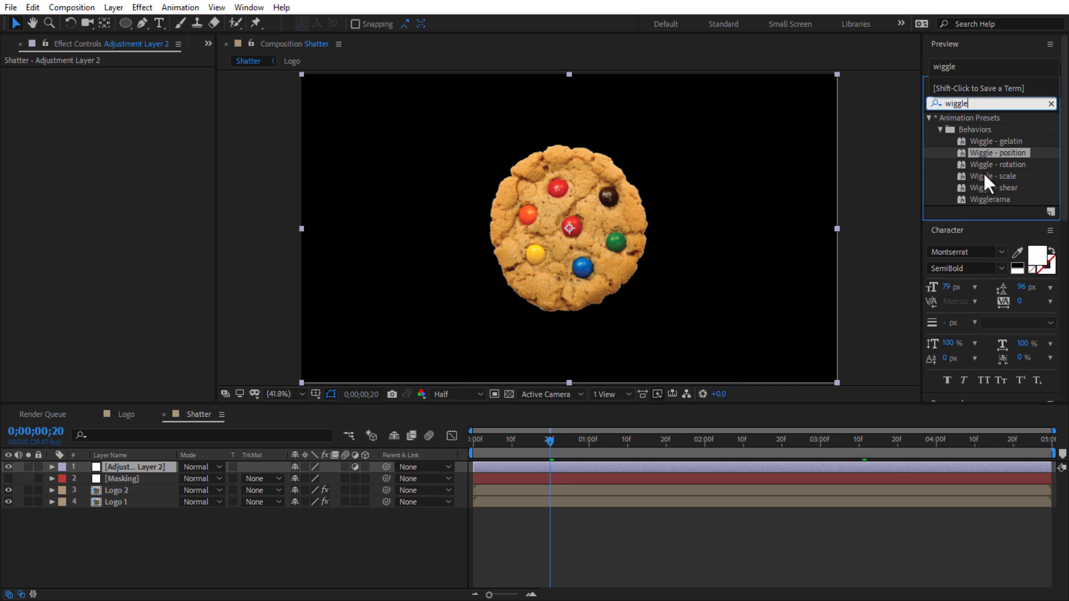
{"action": "left_click_drag", "start_coordinate": [1001, 151], "coordinate": [132, 464]}
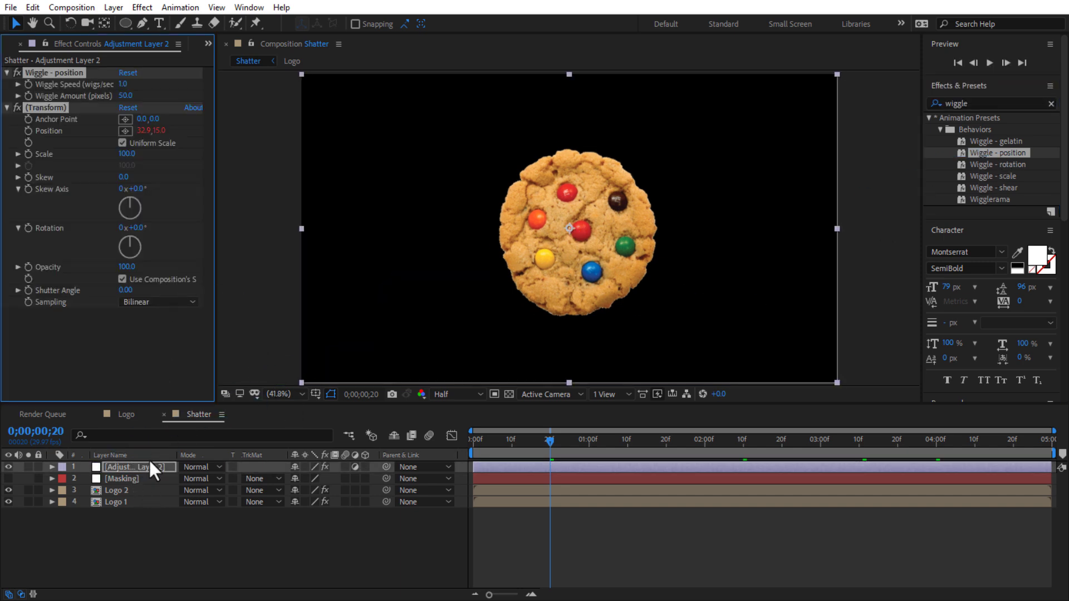
Reveal Logo 2's keyframes and place the playhead around frame 20.
{"action": "left_click", "coordinate": [139, 489]}
{"action": "key", "text": "u"}
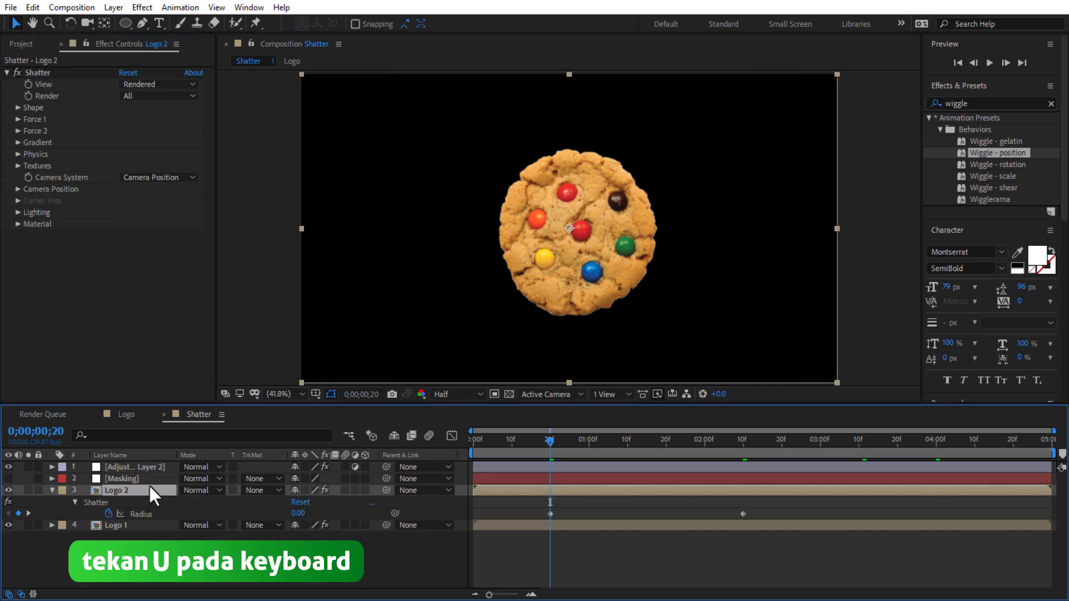
{"action": "left_click_drag", "start_coordinate": [550, 443], "coordinate": [549, 442]}
Keyframe the adjustment layer's Wiggle Speed and Wiggle Amount at 0.
{"action": "left_click", "coordinate": [124, 467]}
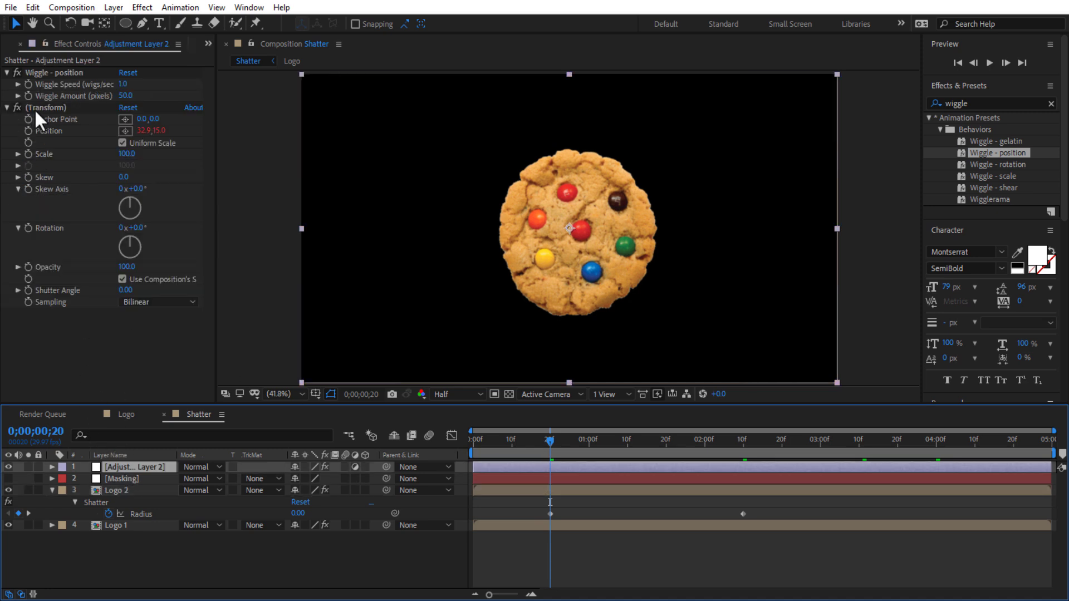
{"action": "left_click", "coordinate": [28, 85]}
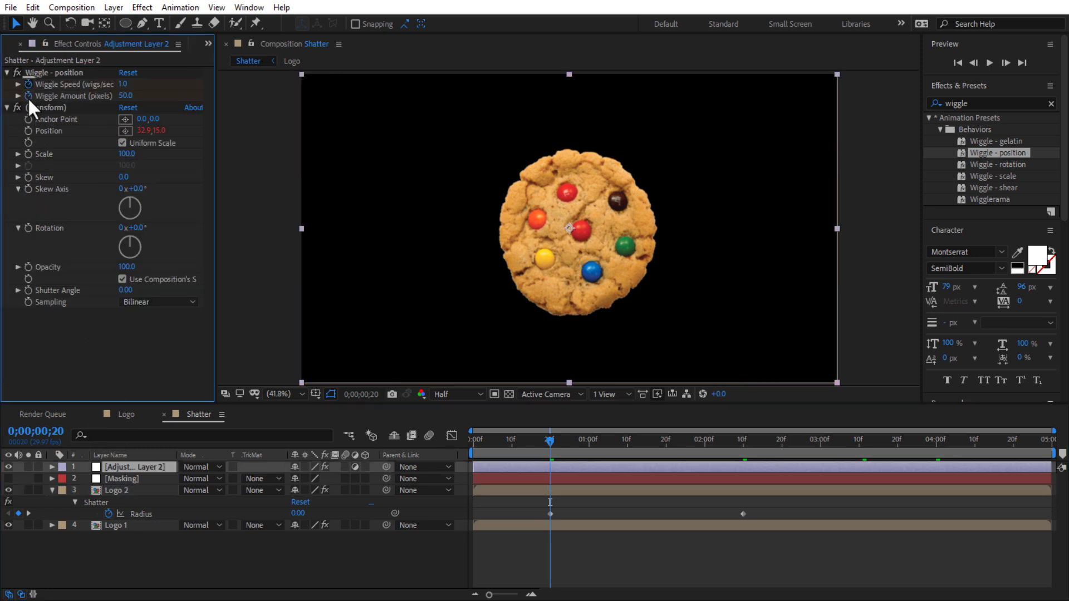
{"action": "left_click", "coordinate": [28, 96]}
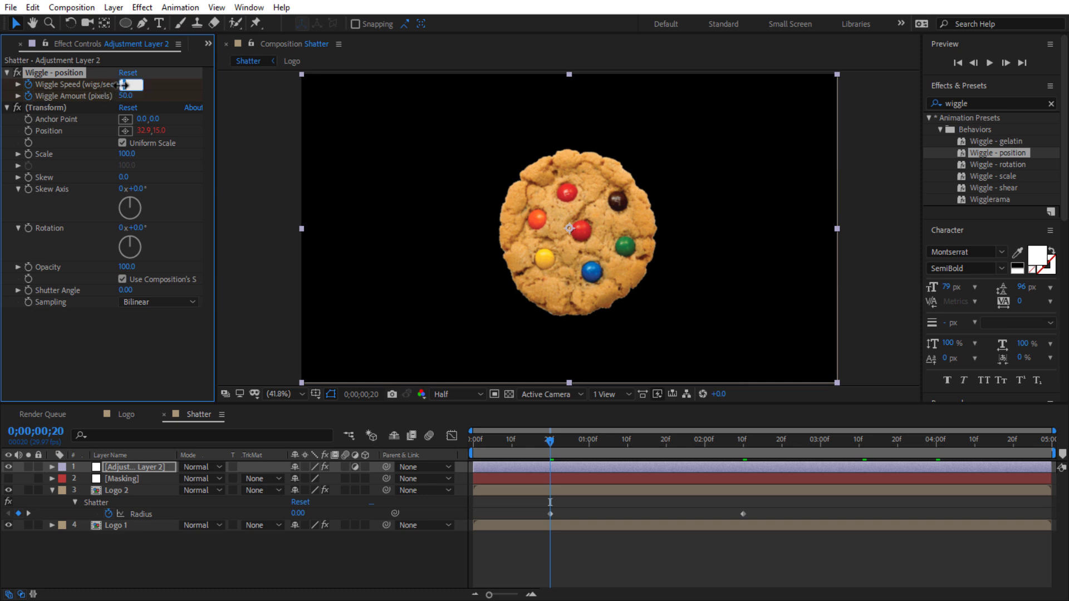
{"action": "type", "text": "0"}
{"action": "key", "text": "Tab"}
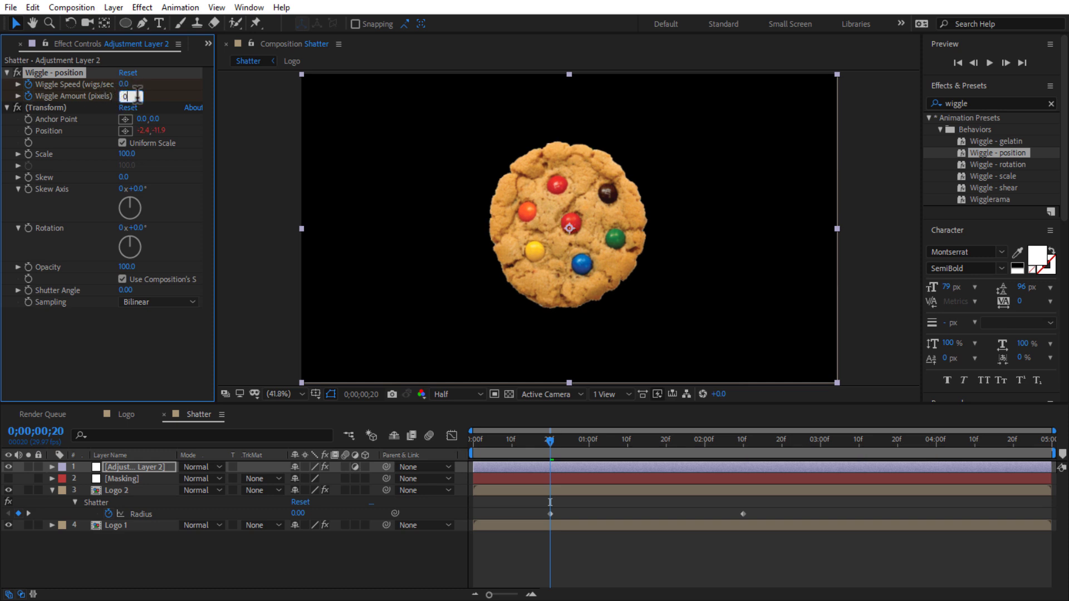
{"action": "type", "text": "0"}
{"action": "left_click", "coordinate": [154, 104]}
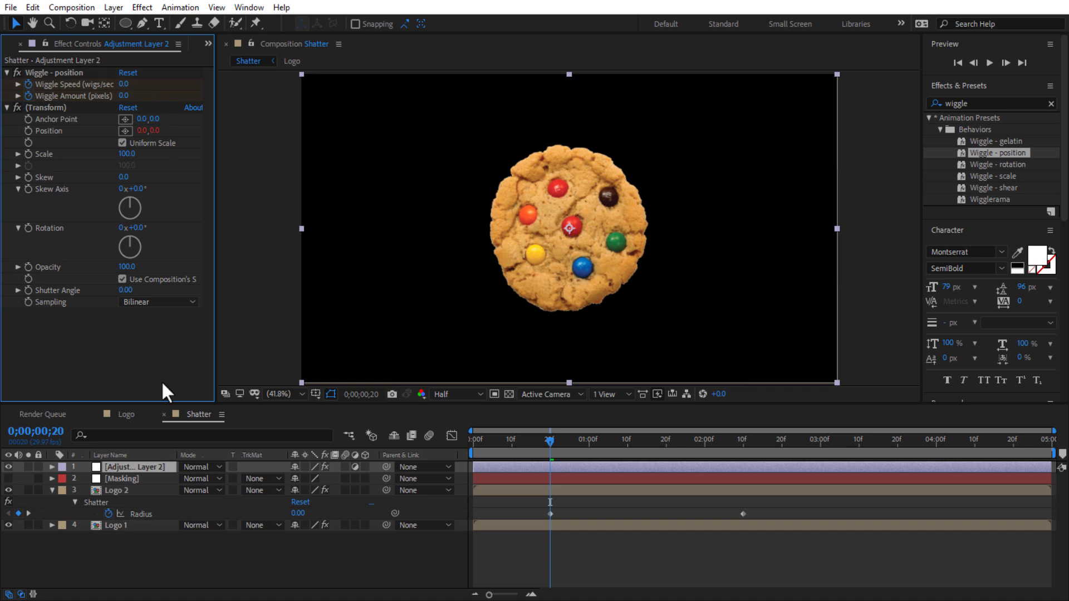
{"action": "left_click", "coordinate": [132, 466]}
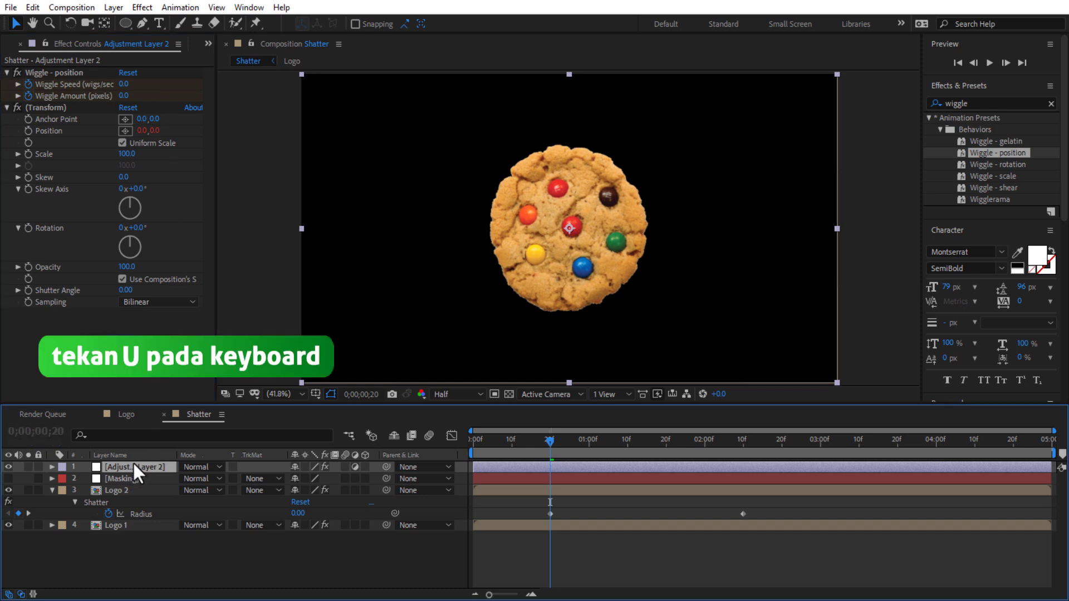
Add Wiggle Speed and Amount keyframes at 0 at 4;00.
{"action": "key", "text": "u"}
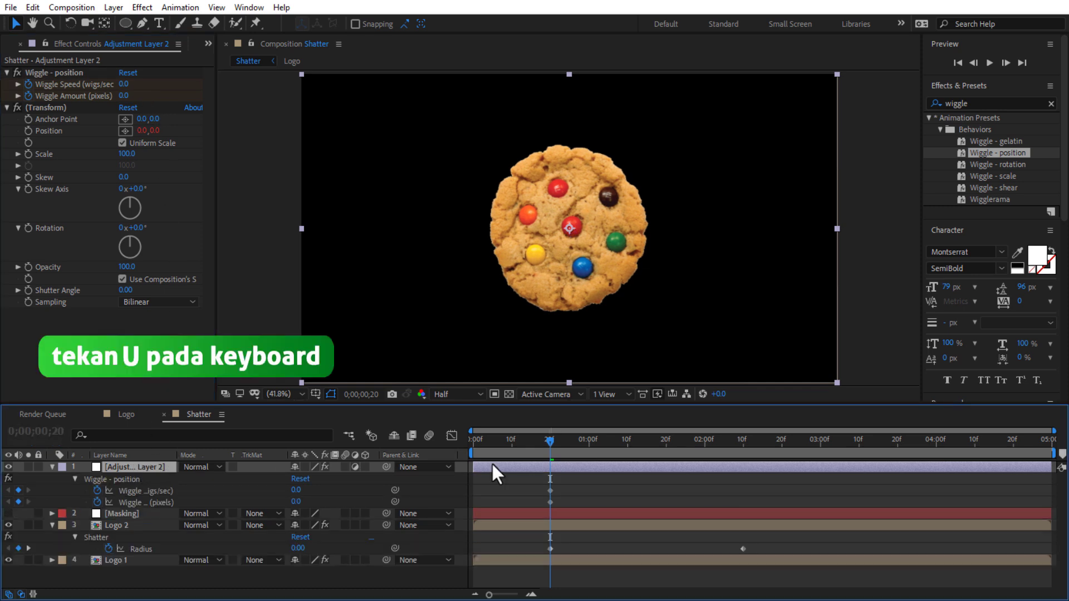
{"action": "left_click_drag", "start_coordinate": [546, 445], "coordinate": [938, 458]}
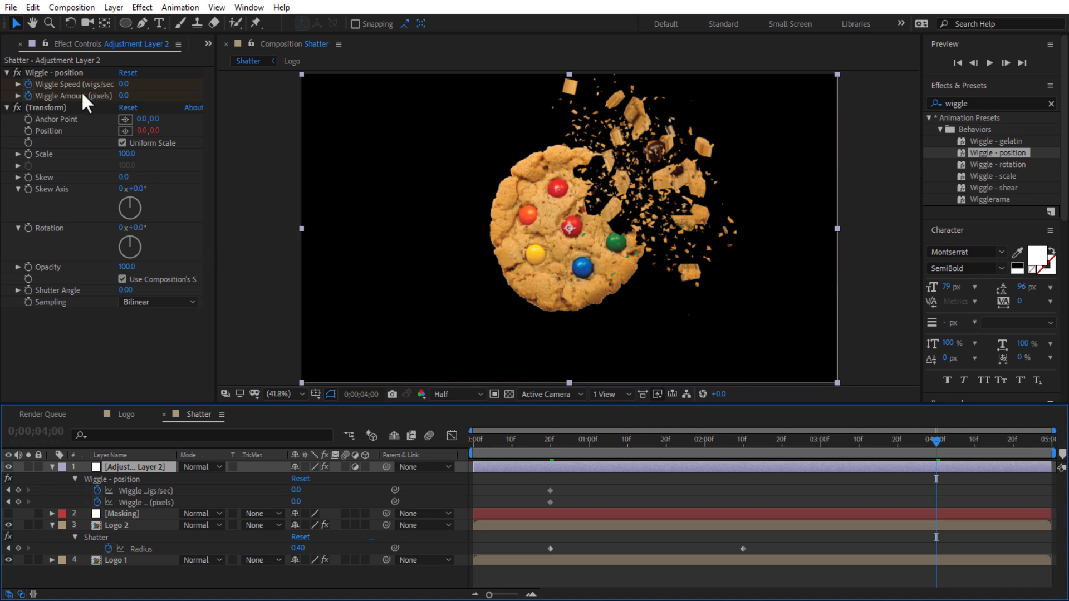
{"action": "left_click", "coordinate": [18, 491]}
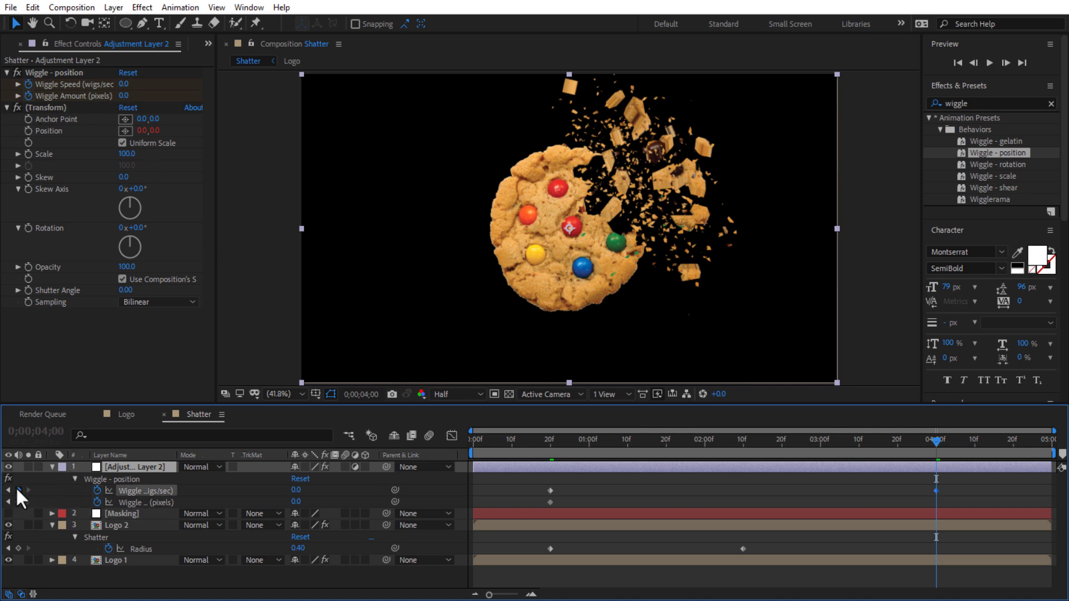
{"action": "left_click", "coordinate": [17, 501]}
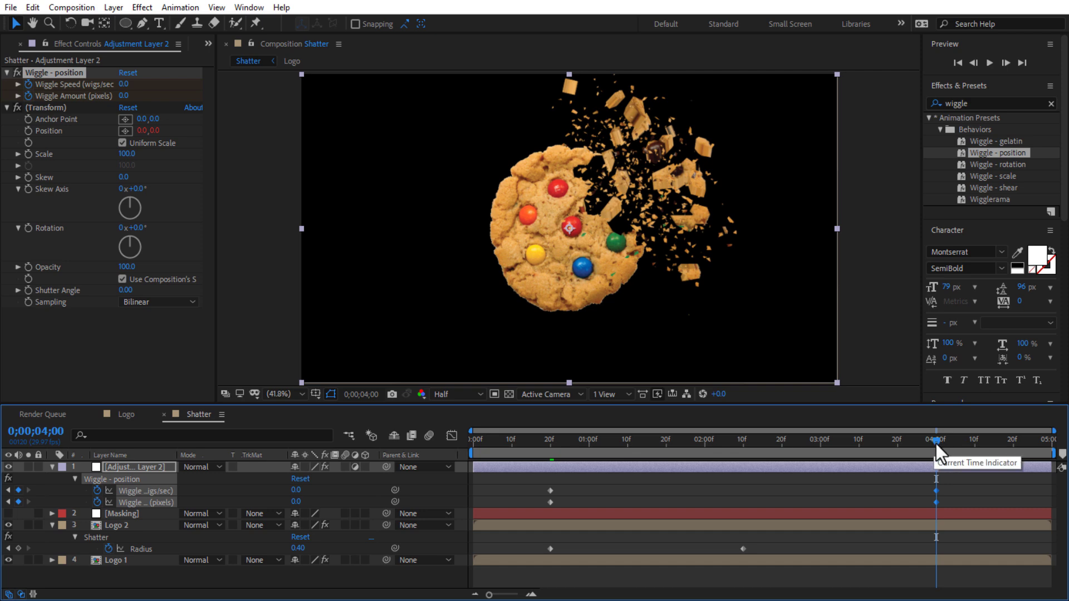
At 2;10 set Wiggle Speed to 15 and Wiggle Amount to 5.
{"action": "left_click_drag", "start_coordinate": [935, 443], "coordinate": [743, 472]}
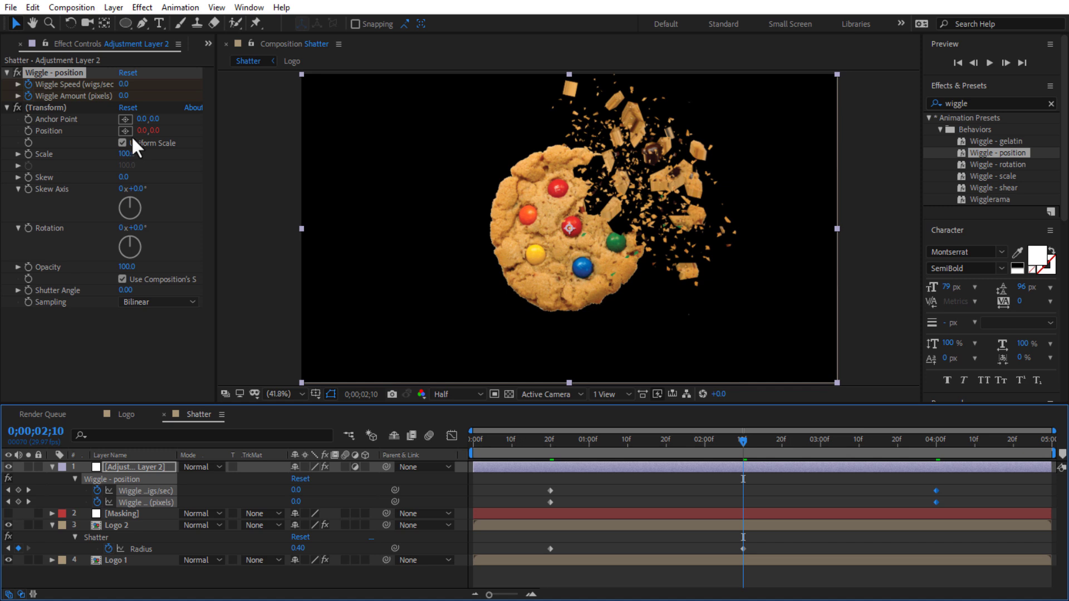
{"action": "left_click", "coordinate": [123, 85]}
{"action": "type", "text": "15"}
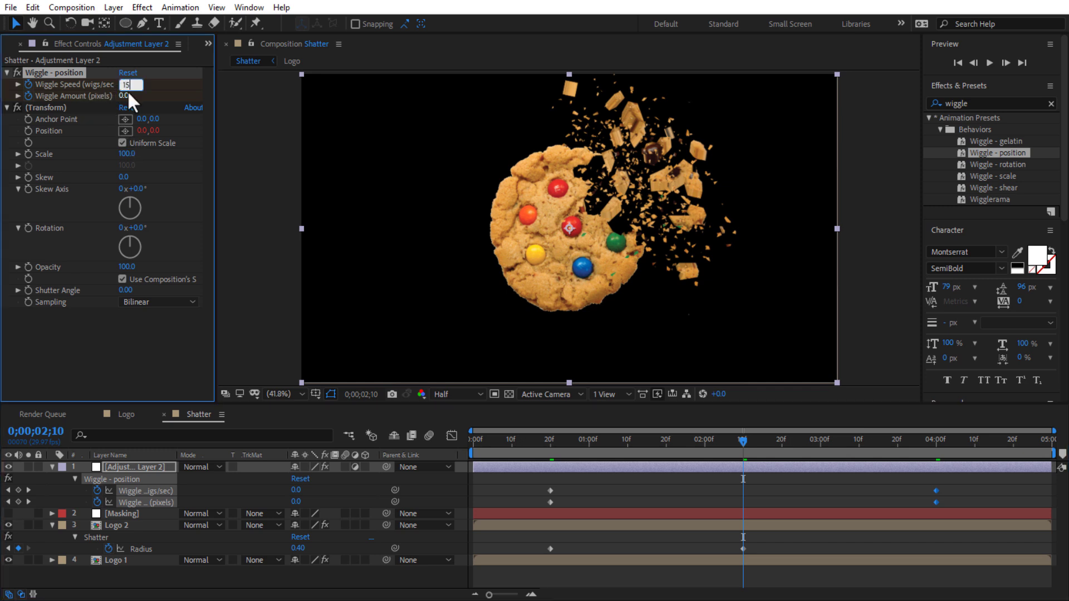
{"action": "key", "text": "Tab"}
{"action": "type", "text": "5"}
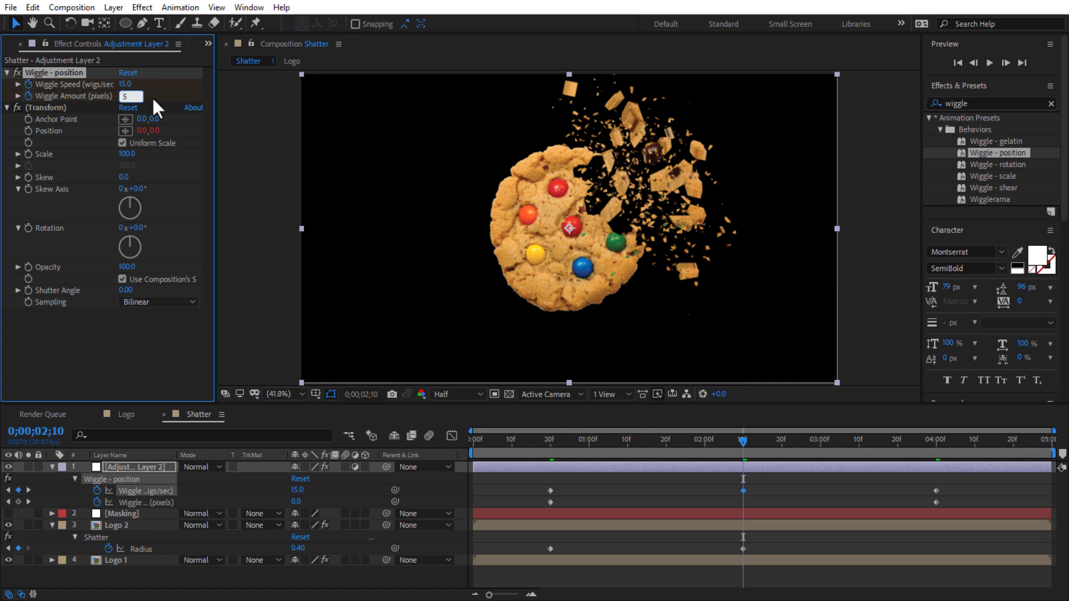
{"action": "key", "text": "Return"}
Preview the camera shake from the start, then collapse the adjustment layer's properties.
{"action": "left_click", "coordinate": [550, 440]}
{"action": "left_click_drag", "start_coordinate": [559, 445], "coordinate": [480, 440]}
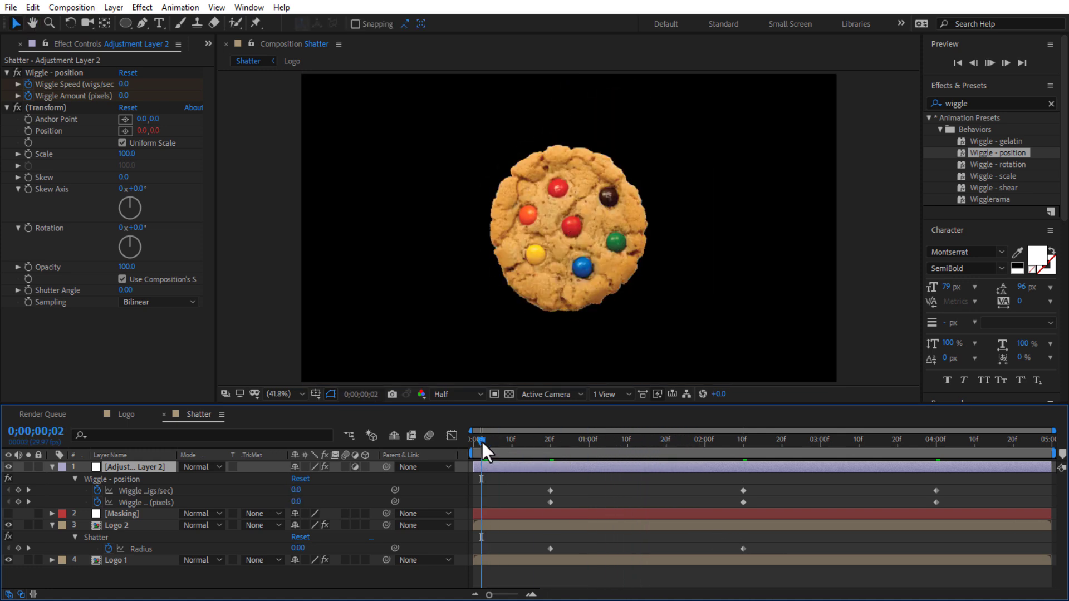
{"action": "key", "text": "space"}
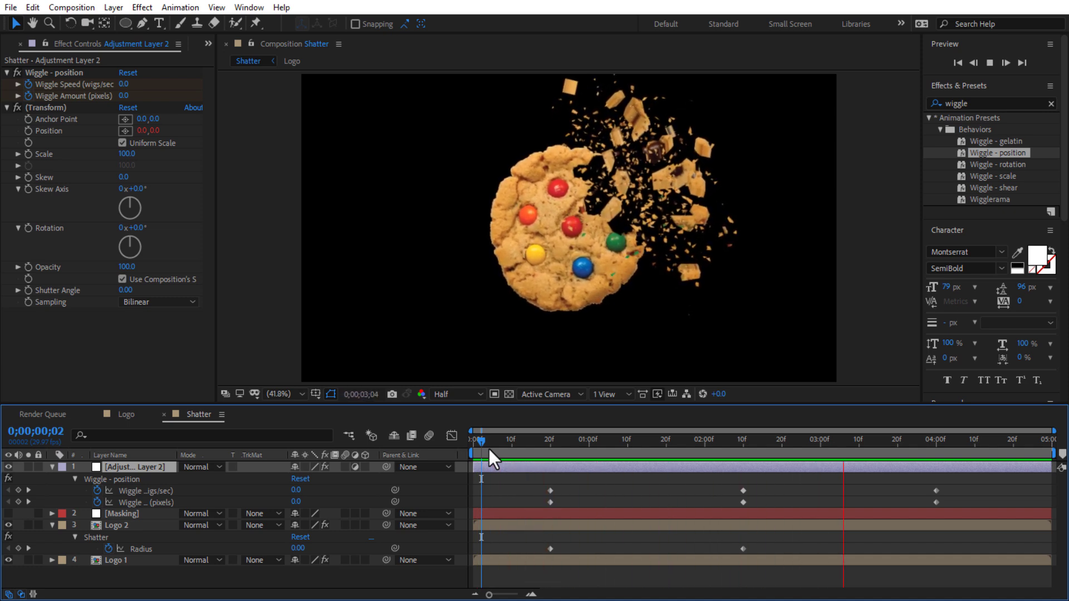
{"action": "key", "text": "space"}
{"action": "left_click", "coordinate": [55, 469]}
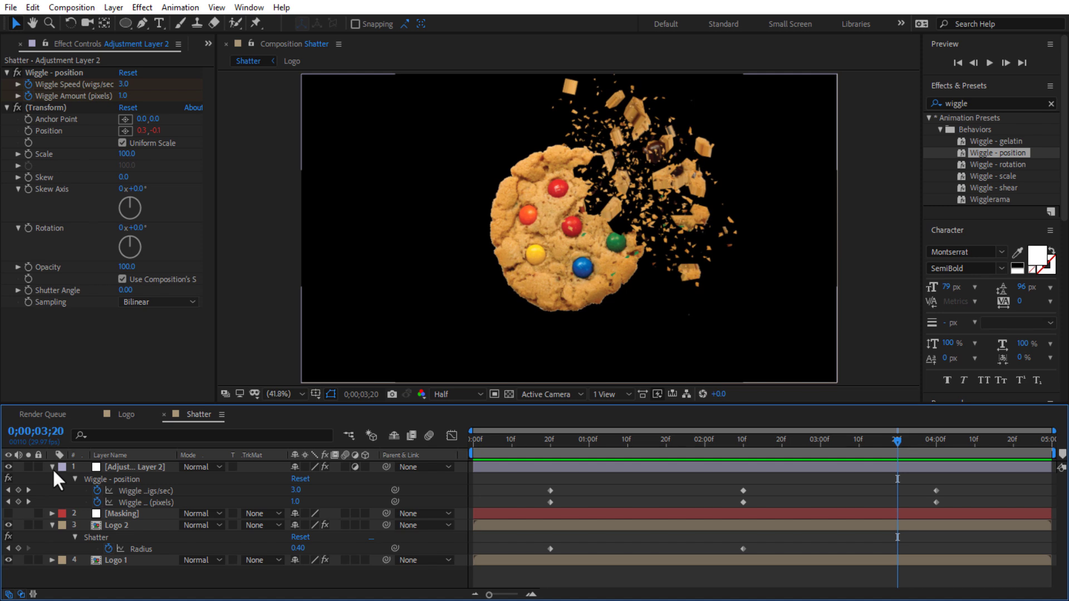
{"action": "left_click", "coordinate": [52, 468]}
Collapse Logo 2's Shatter properties, then reveal the Masking layer's mask and drag it around the cookie.
{"action": "left_click", "coordinate": [52, 490]}
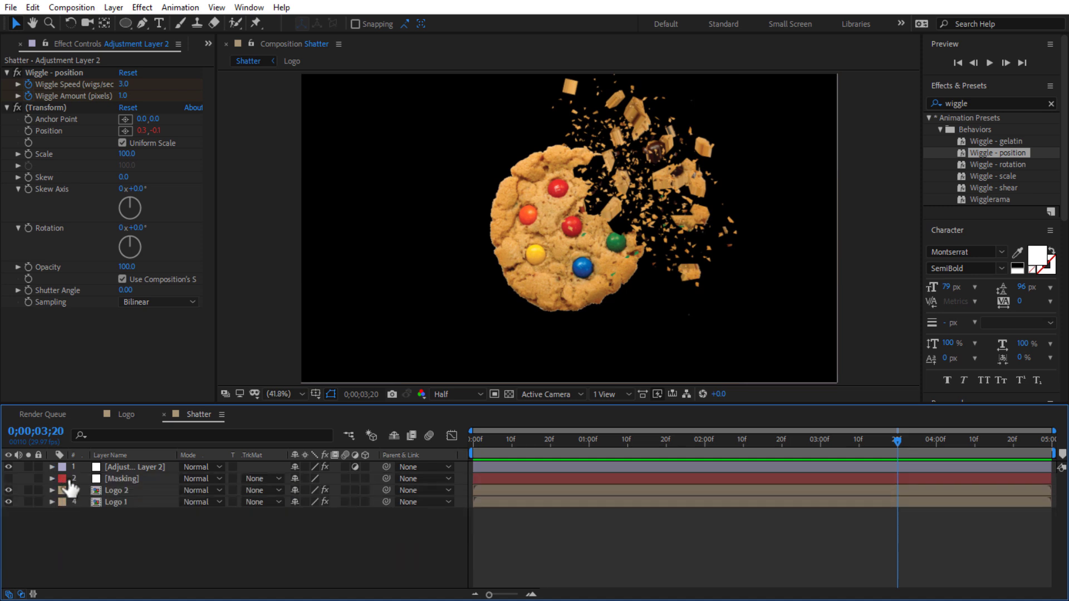
{"action": "left_click", "coordinate": [124, 479]}
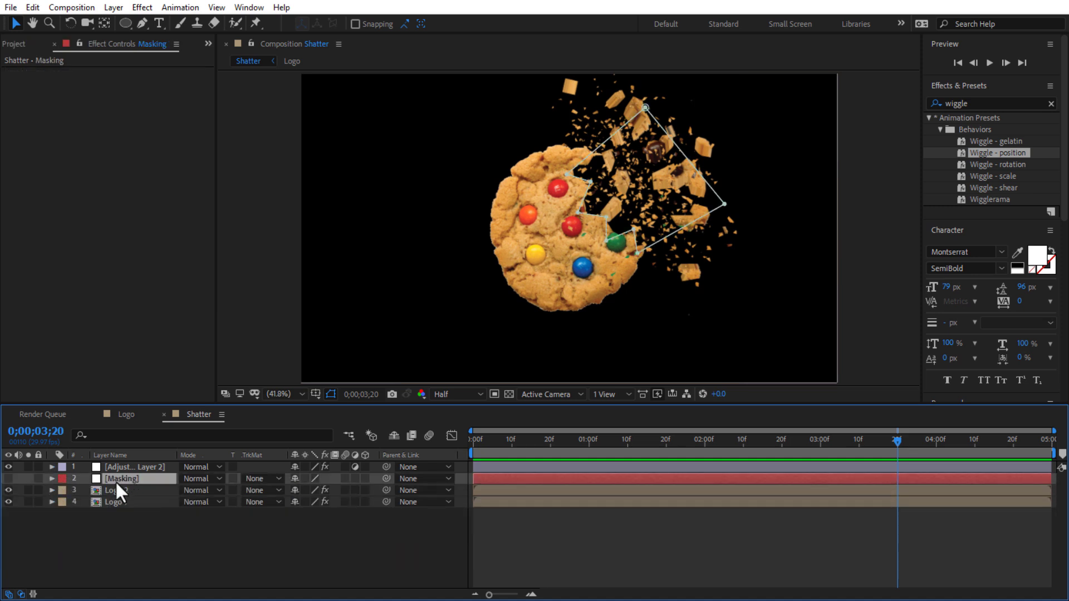
{"action": "left_click", "coordinate": [52, 479]}
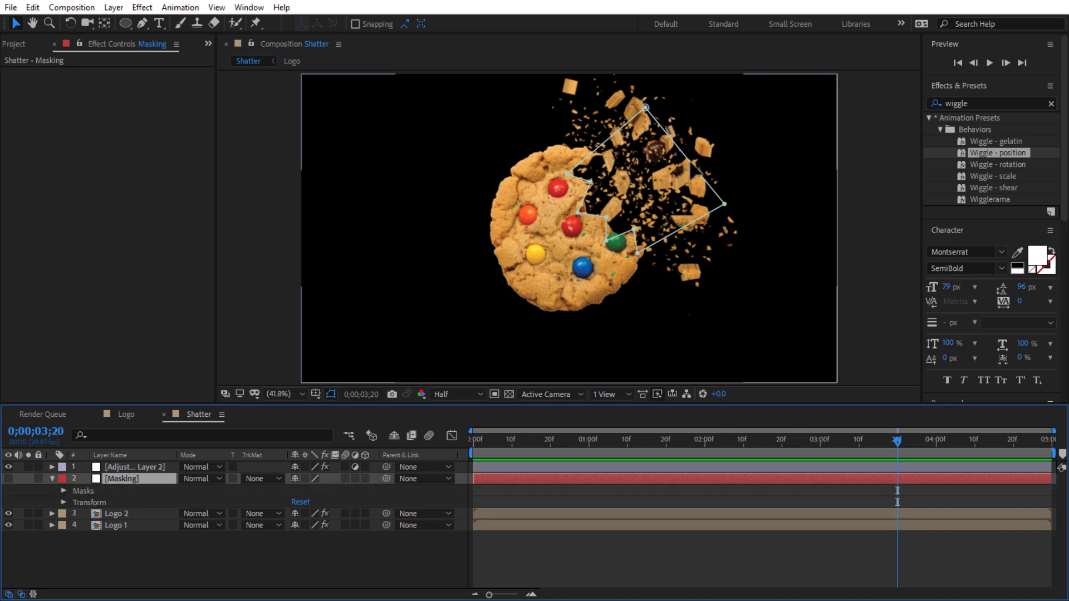
{"action": "left_click_drag", "start_coordinate": [653, 203], "coordinate": [568, 193]}
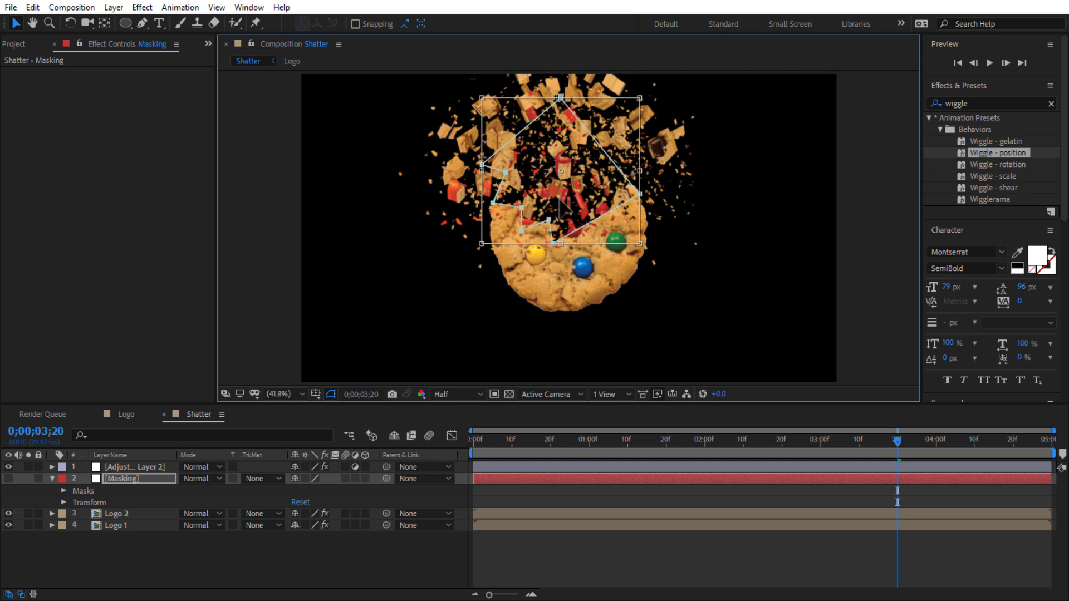
{"action": "mouse_move", "coordinate": [582, 250]}
{"action": "left_mouse_down"}
{"action": "mouse_move", "coordinate": [596, 294]}
{"action": "mouse_move", "coordinate": [504, 298]}
{"action": "left_mouse_up"}
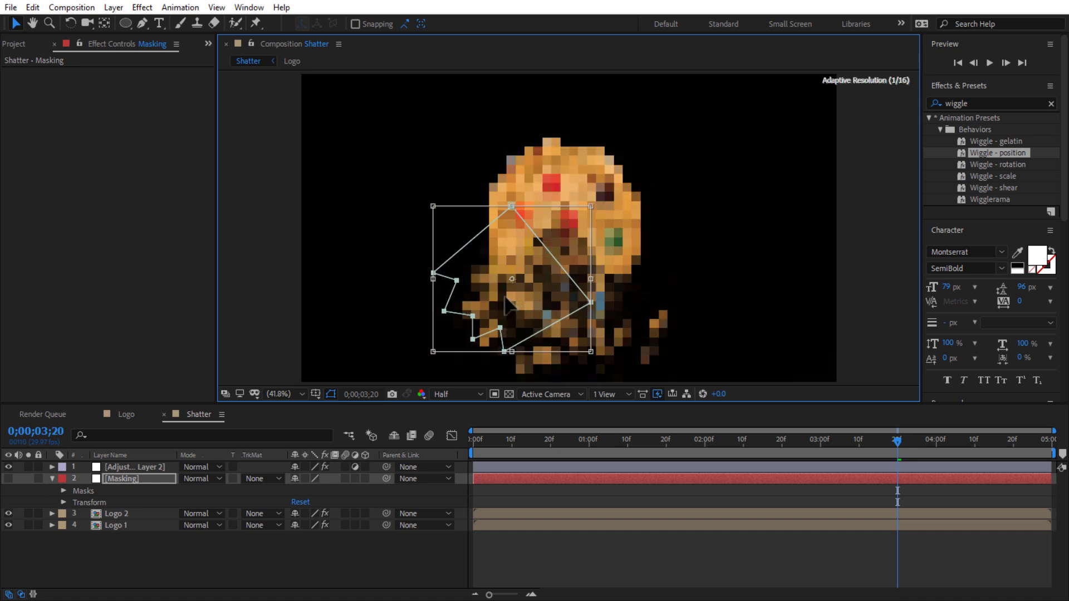
{"action": "left_click_drag", "start_coordinate": [535, 301], "coordinate": [656, 242]}
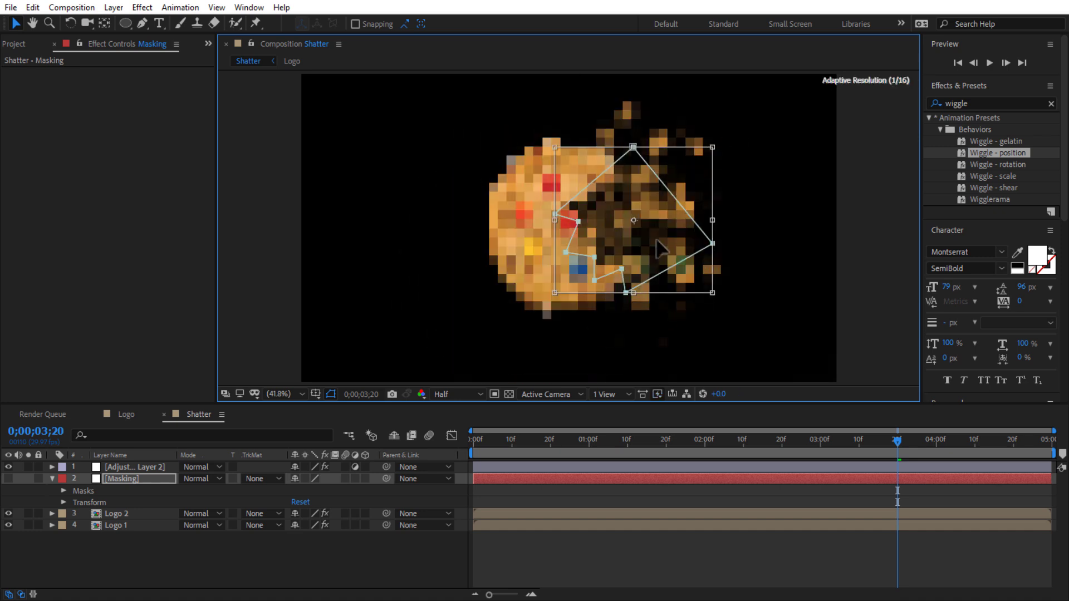
Delete the Masking layer's mask and move the current time to 0;00;00;12.
{"action": "left_click", "coordinate": [85, 490]}
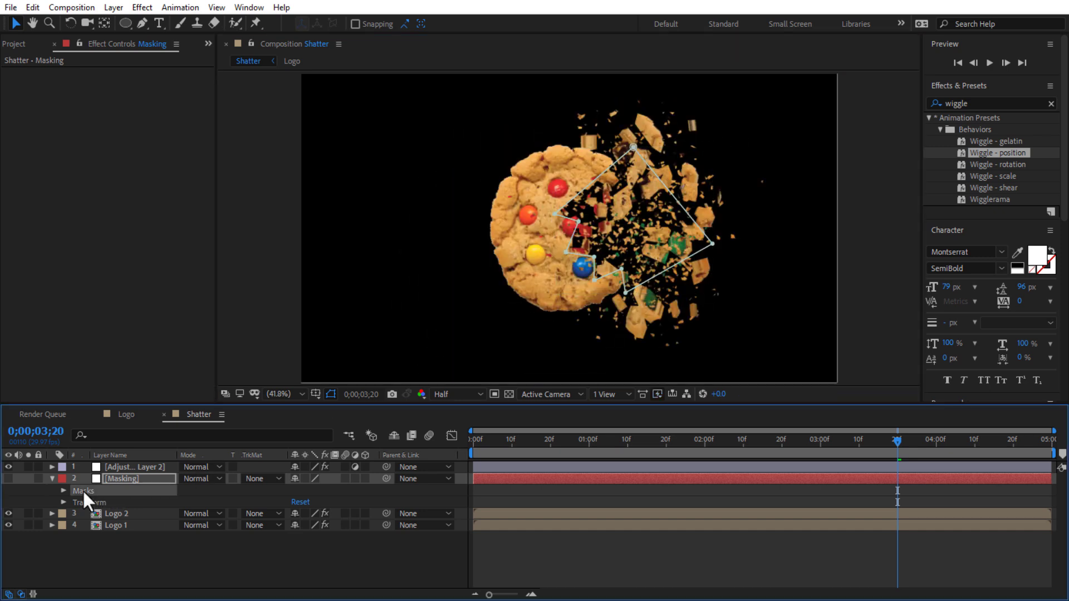
{"action": "key", "text": "Delete"}
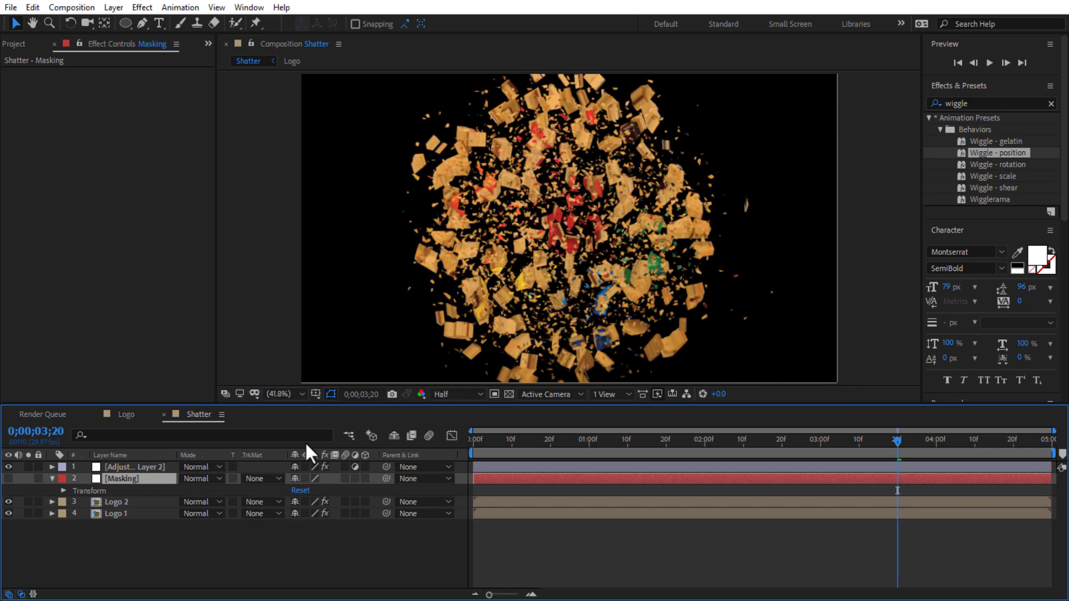
{"action": "left_click", "coordinate": [519, 441]}
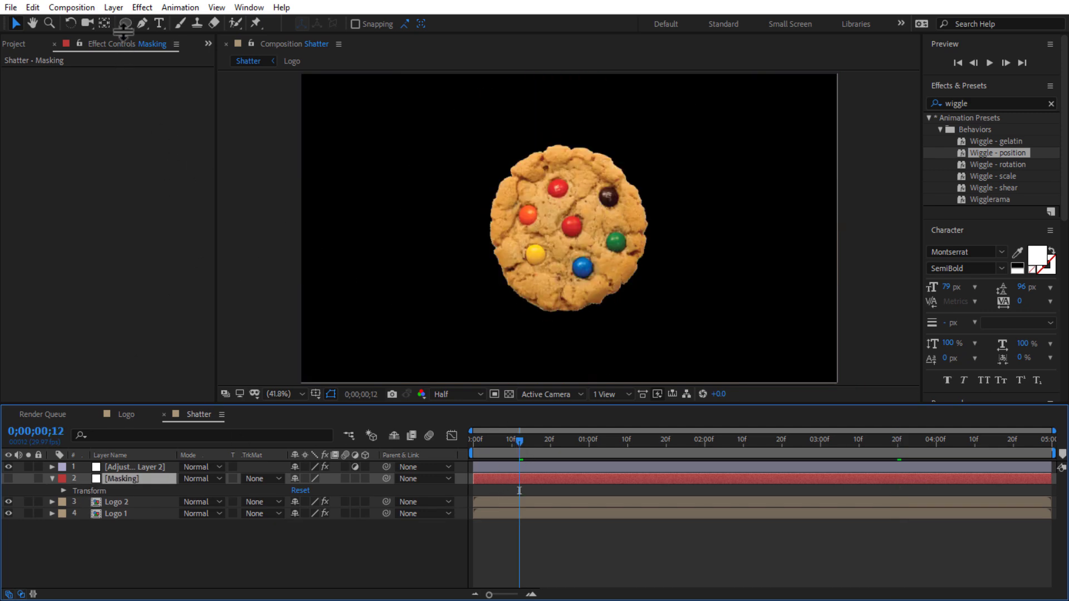
With the Pen tool, draw a closed eight-point jagged mask through the cookie's centre.
{"action": "left_click", "coordinate": [142, 24]}
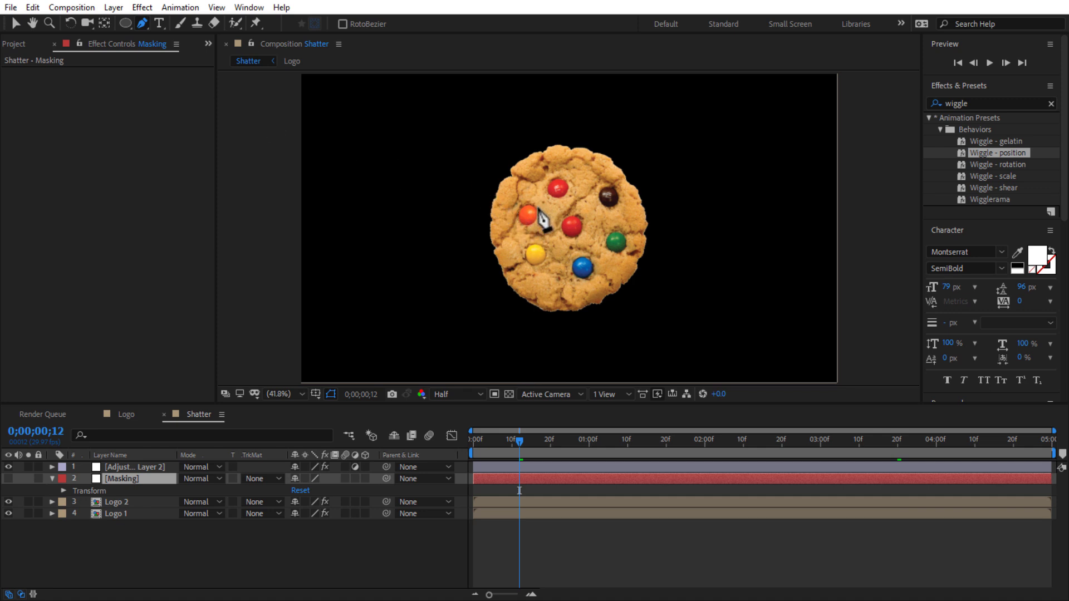
{"action": "left_click", "coordinate": [538, 207]}
{"action": "left_click", "coordinate": [584, 197]}
{"action": "left_click", "coordinate": [609, 226]}
{"action": "left_click", "coordinate": [580, 243]}
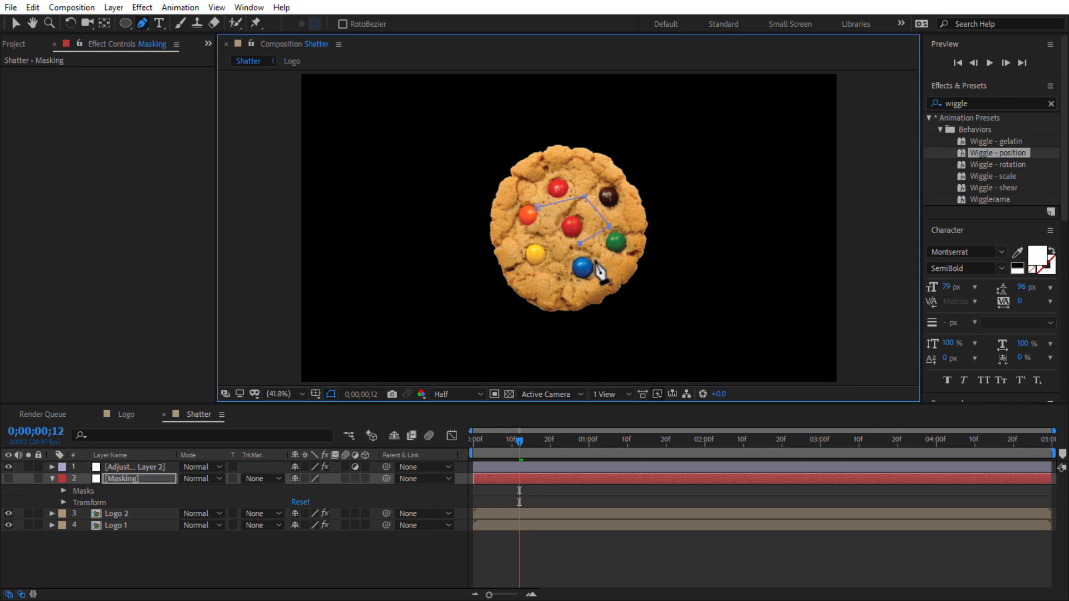
{"action": "left_click_drag", "start_coordinate": [597, 262], "coordinate": [602, 259]}
{"action": "left_click", "coordinate": [562, 287]}
{"action": "left_click", "coordinate": [555, 243]}
{"action": "left_click", "coordinate": [529, 227]}
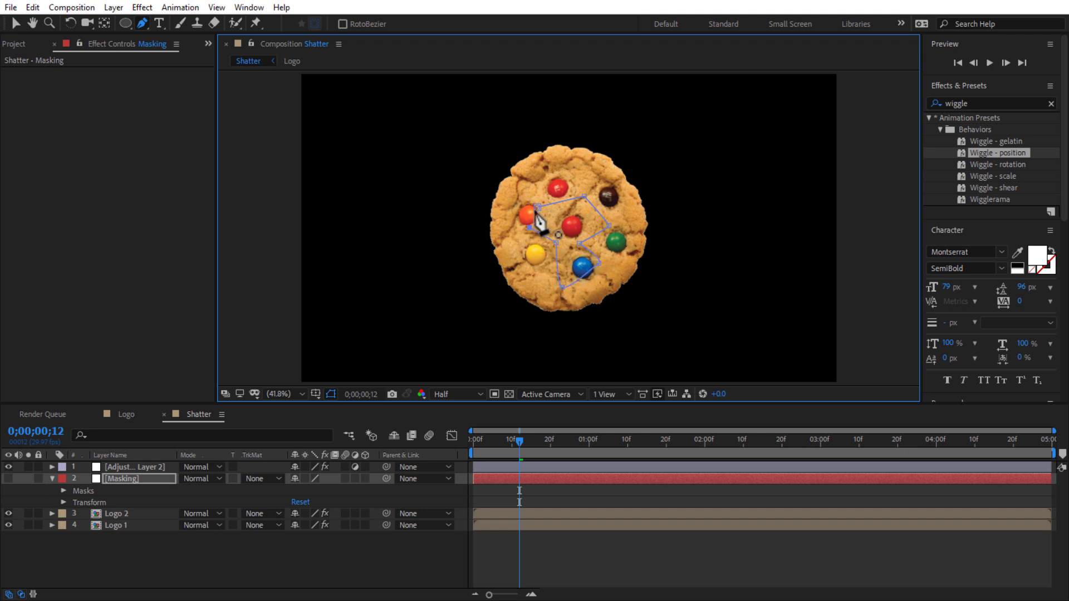
{"action": "left_click", "coordinate": [537, 207]}
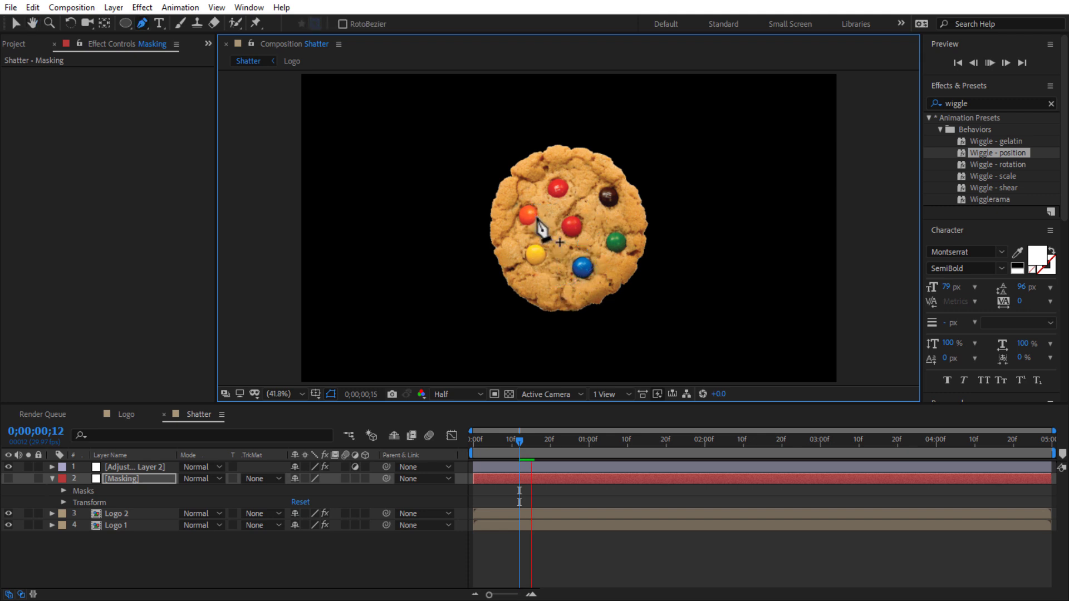